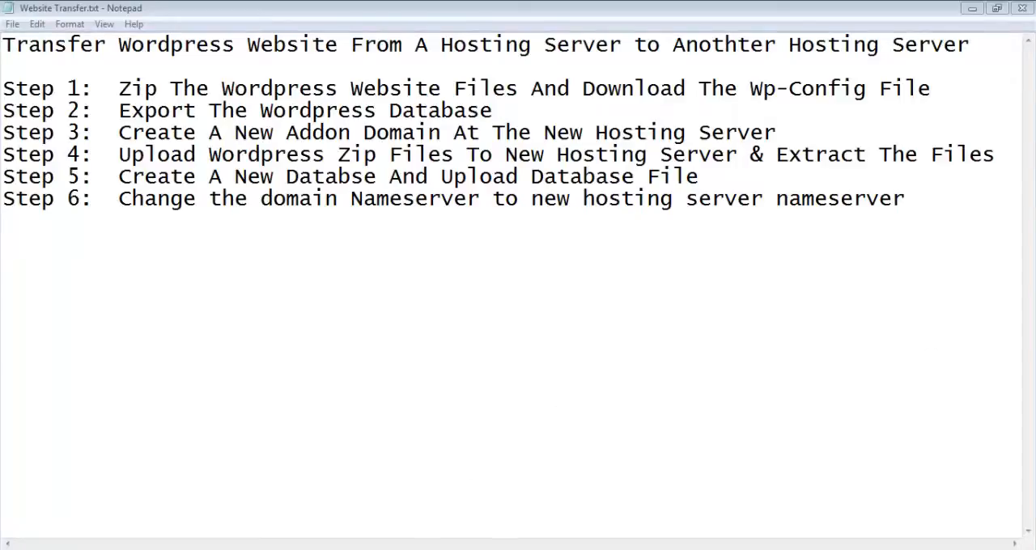
# Step: Review the socialmediabargain.com site and both hosting servers' cPanel login pages, then return to the transfer checklist in Notepad
pyautogui.hotkey('alt', 'Tab')
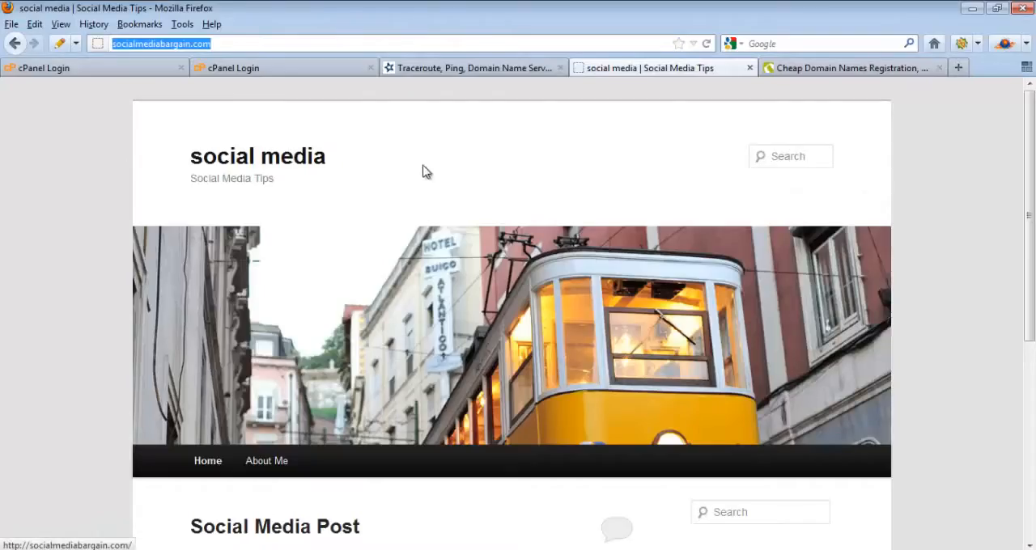
pyautogui.click(262, 47)
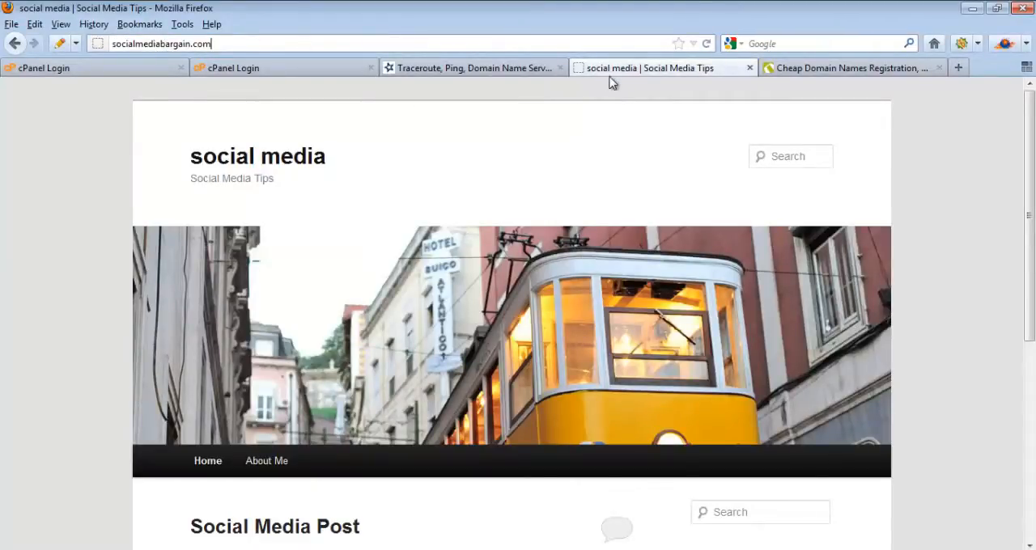
pyautogui.click(84, 71)
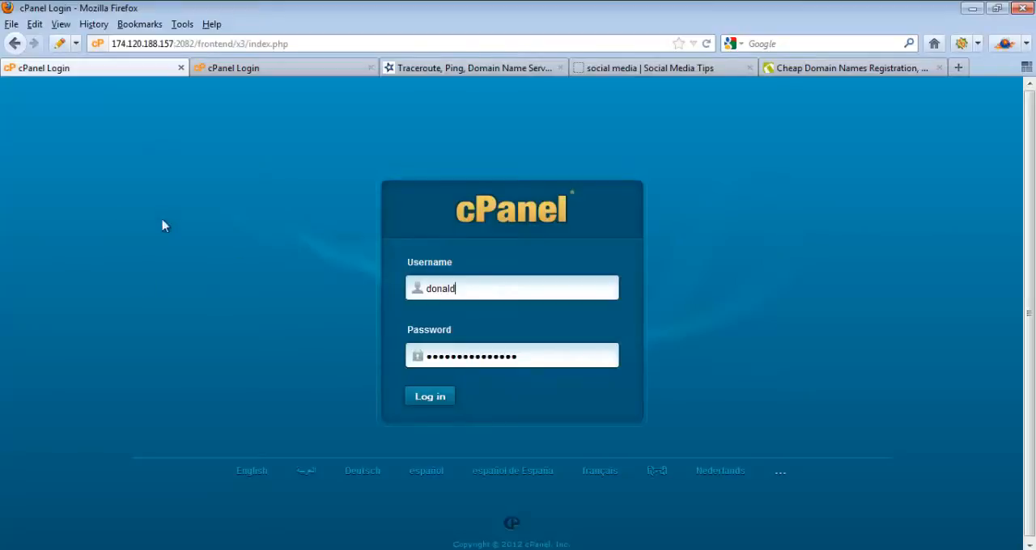
pyautogui.click(266, 71)
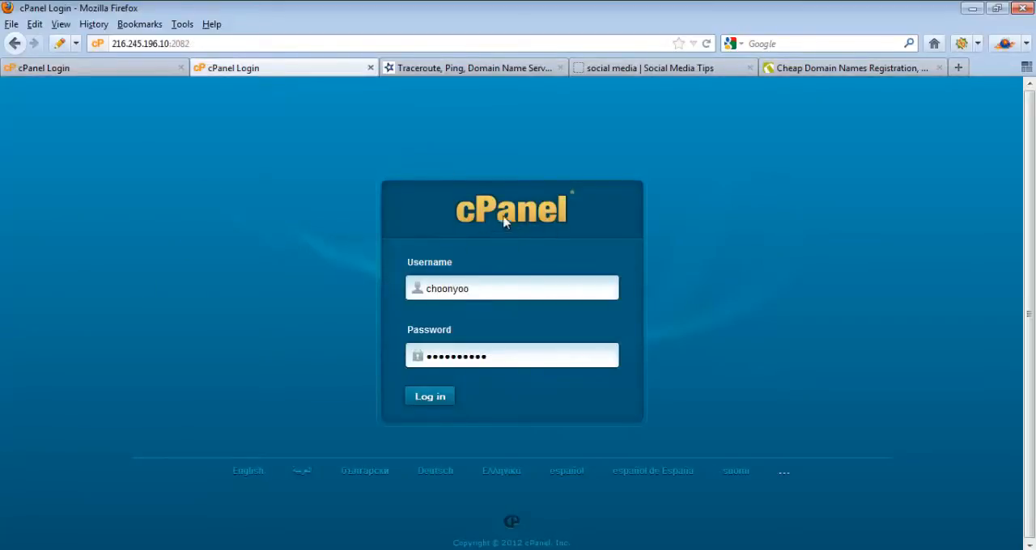
pyautogui.click(623, 69)
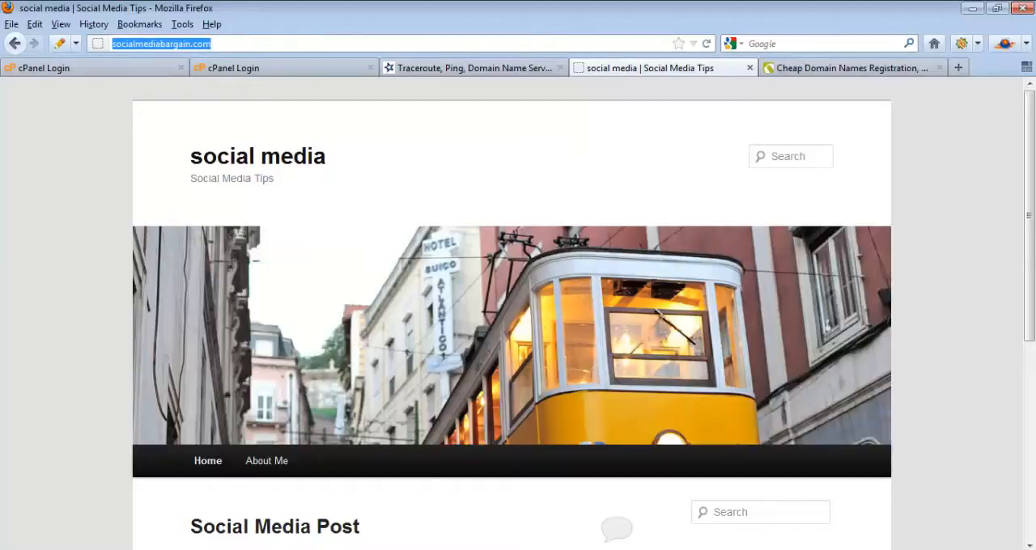
pyautogui.hotkey('alt', 'Tab')
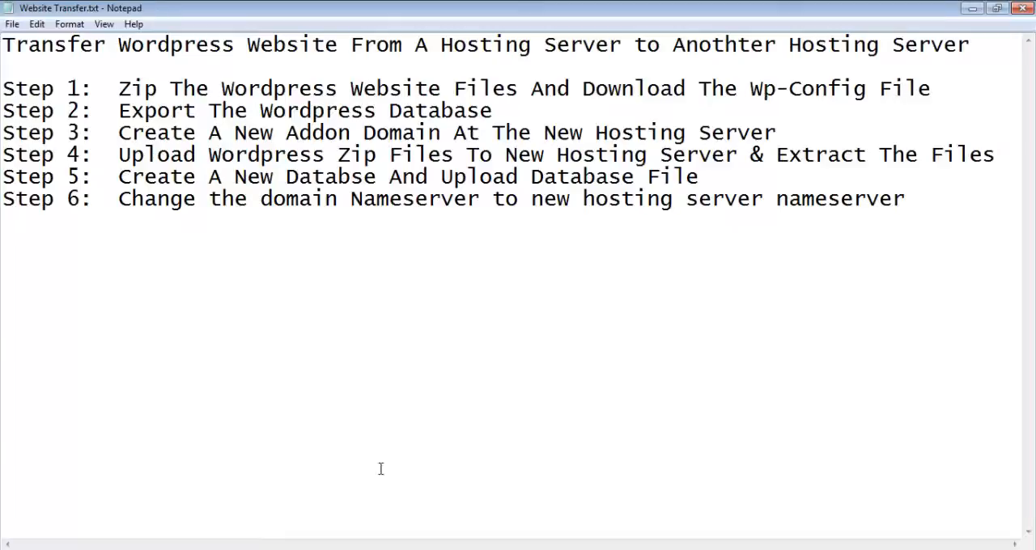
# Step: Switch to Firefox and log in to the old hosting server's cPanel at 174.120.188.157 with the prefilled credentials
pyautogui.click(187, 549)
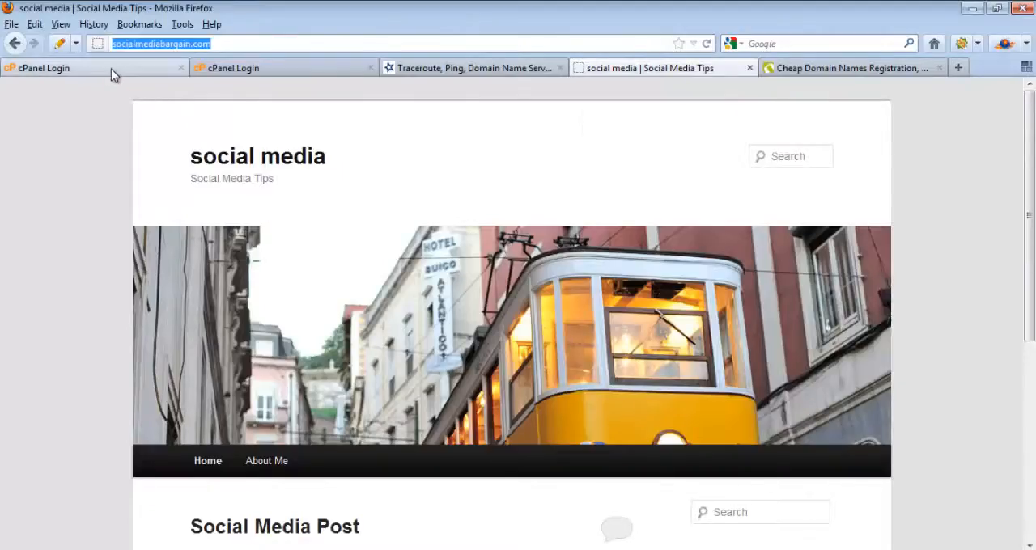
pyautogui.click(111, 69)
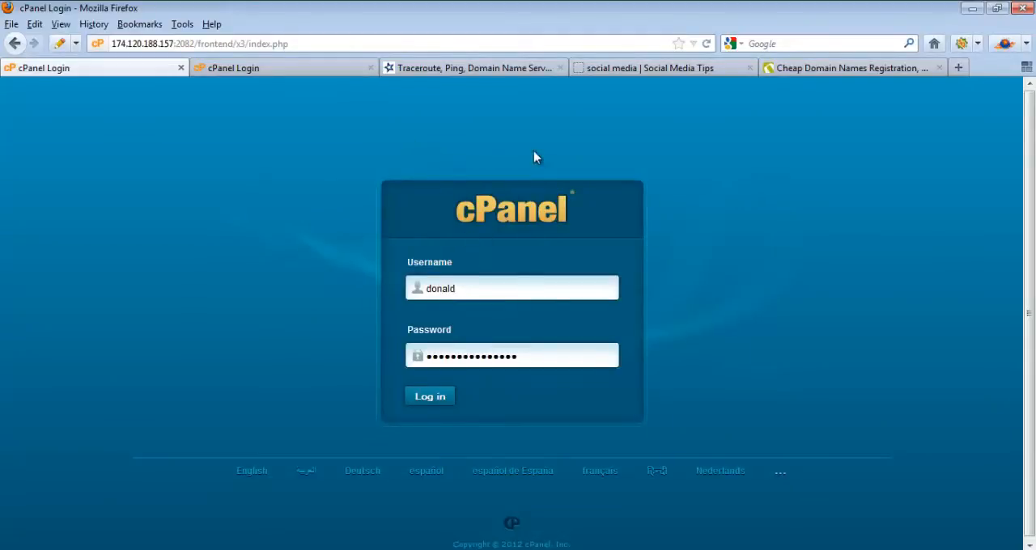
pyautogui.click(495, 290)
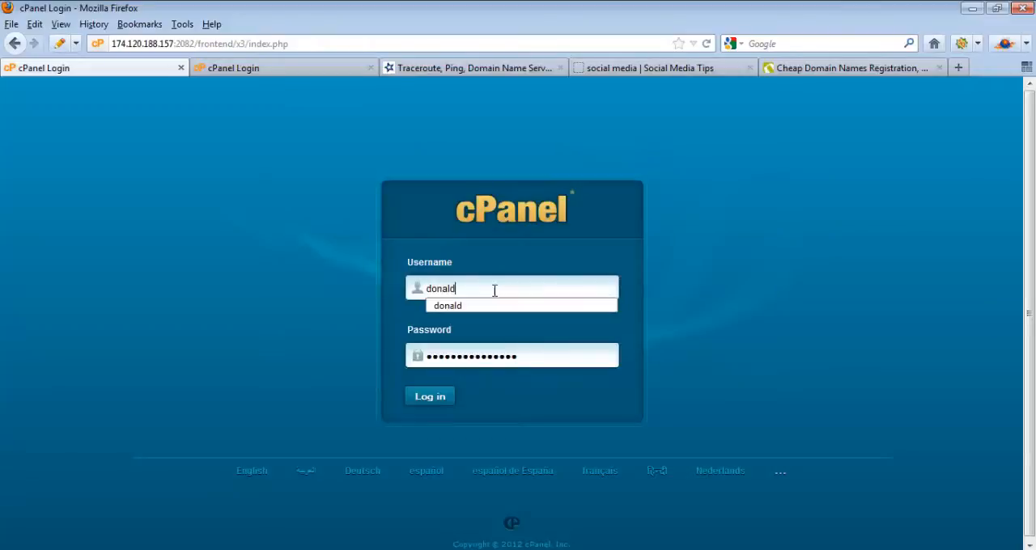
pyautogui.click(442, 398)
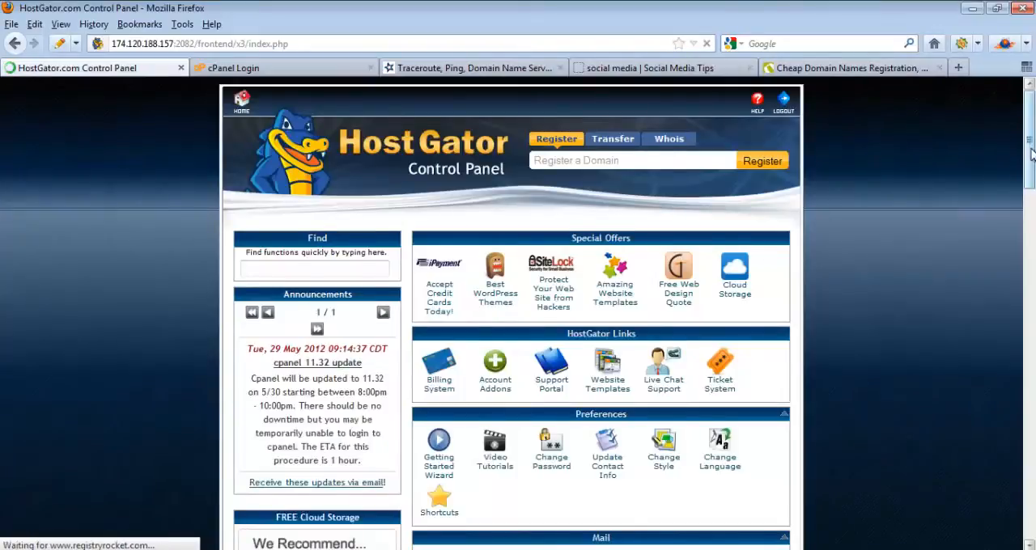
# Step: Open File Manager at the document root for socialmediabargain.com with hidden files shown, and check the directory path
pyautogui.moveTo(1030, 151); pyautogui.dragTo(1031, 272)
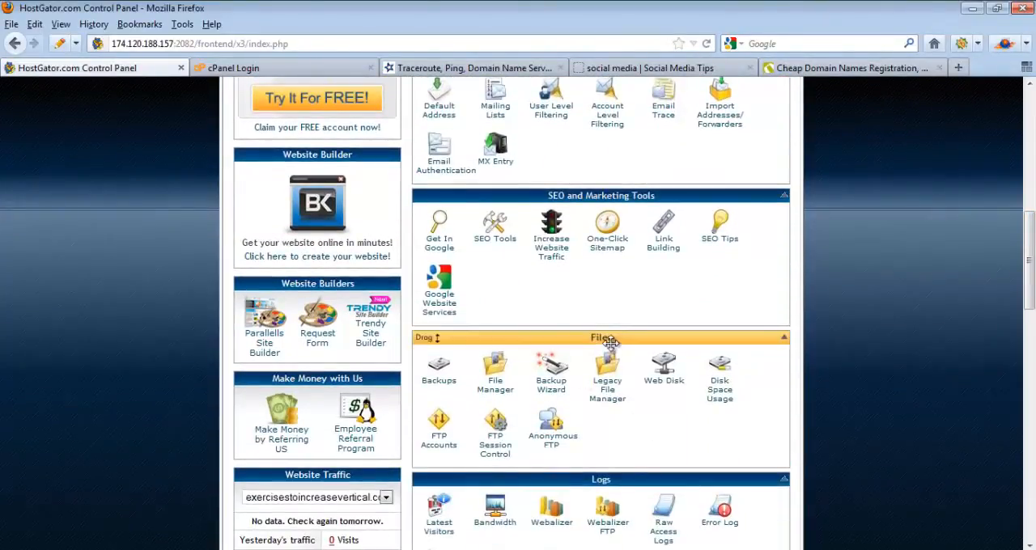
pyautogui.click(496, 385)
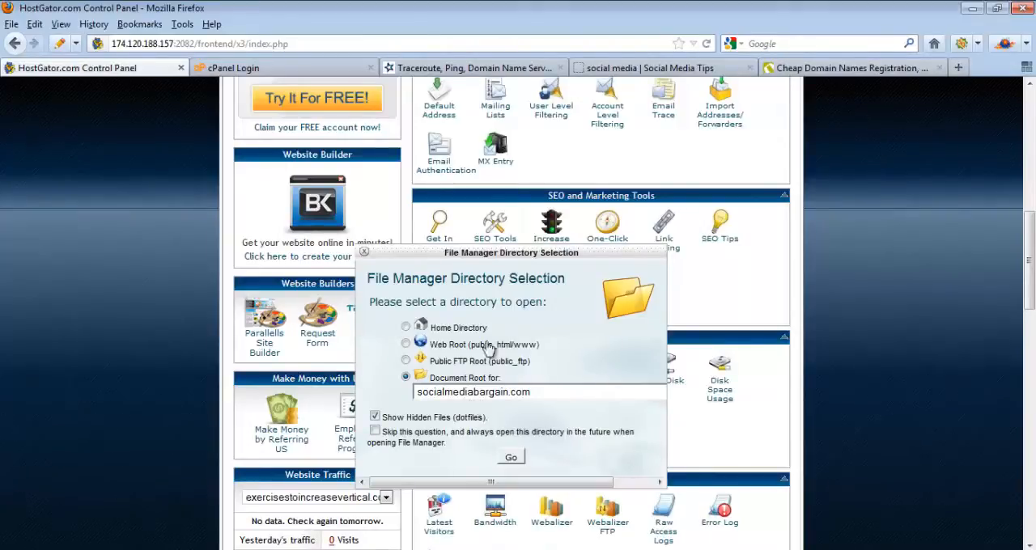
pyautogui.click(512, 459)
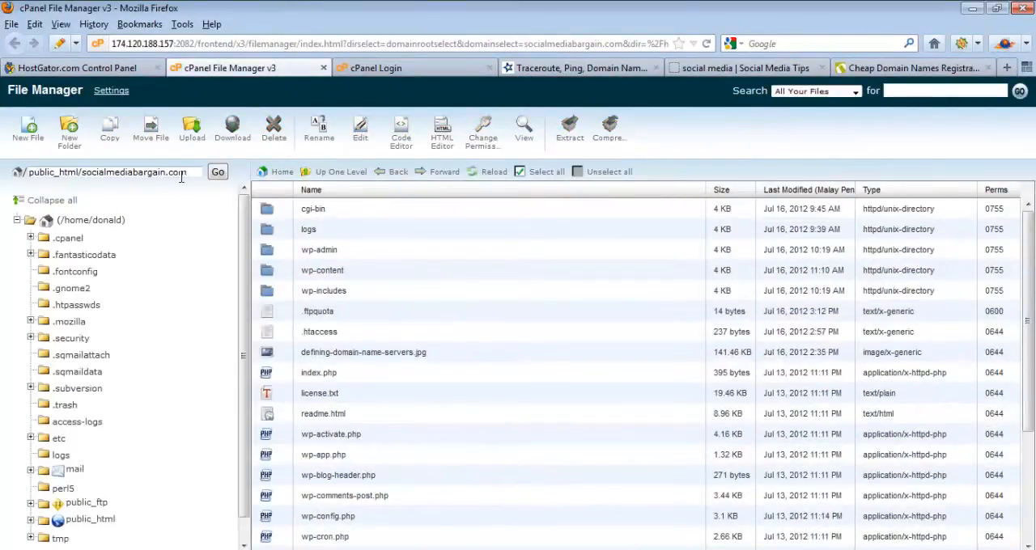
pyautogui.moveTo(193, 172); pyautogui.dragTo(27, 173)
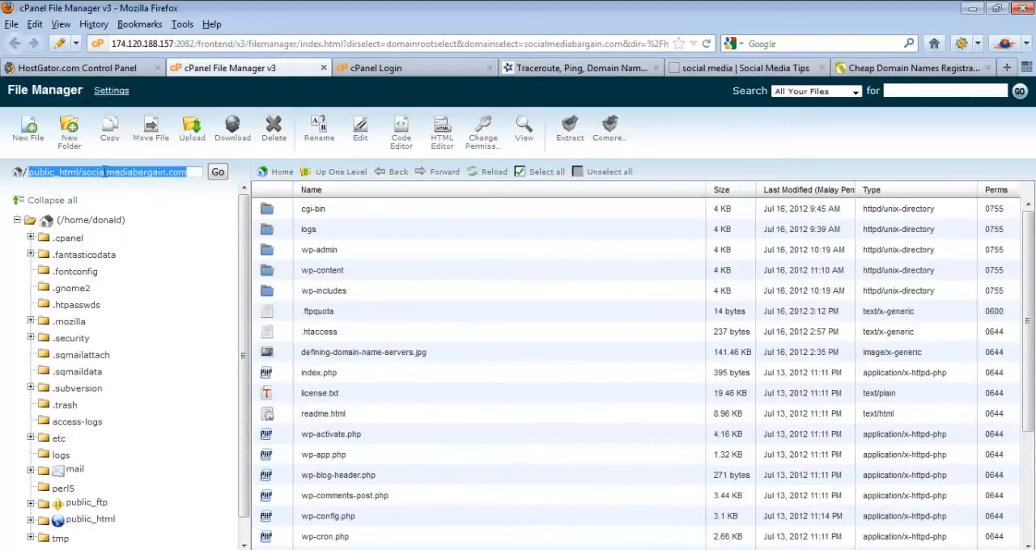
pyautogui.click(131, 174)
pyautogui.moveTo(196, 171); pyautogui.dragTo(3, 171)
# Step: Compress all files in the site folder into a Zip Archive named socialwebsitefile.zip and reload the file list
pyautogui.click(557, 172)
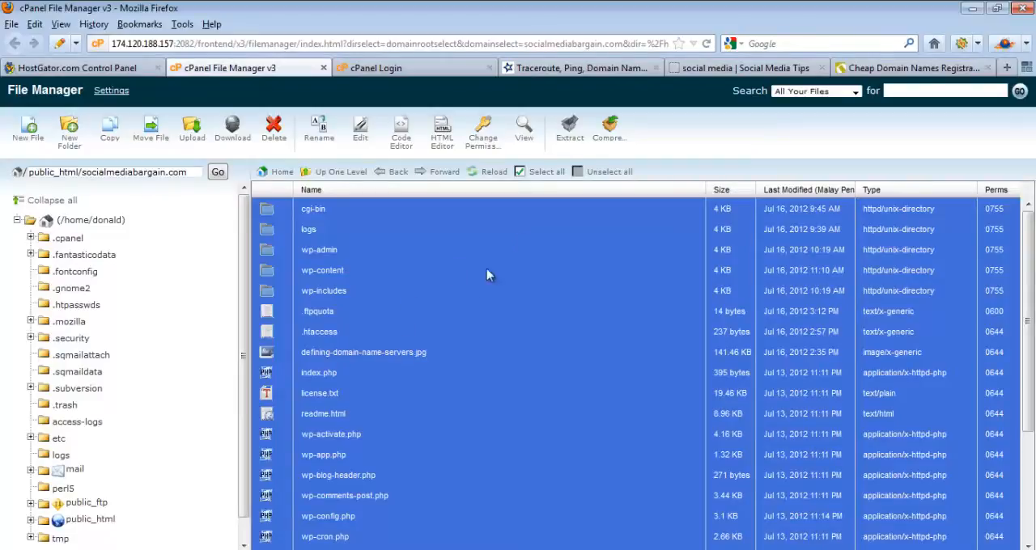
pyautogui.click(609, 137)
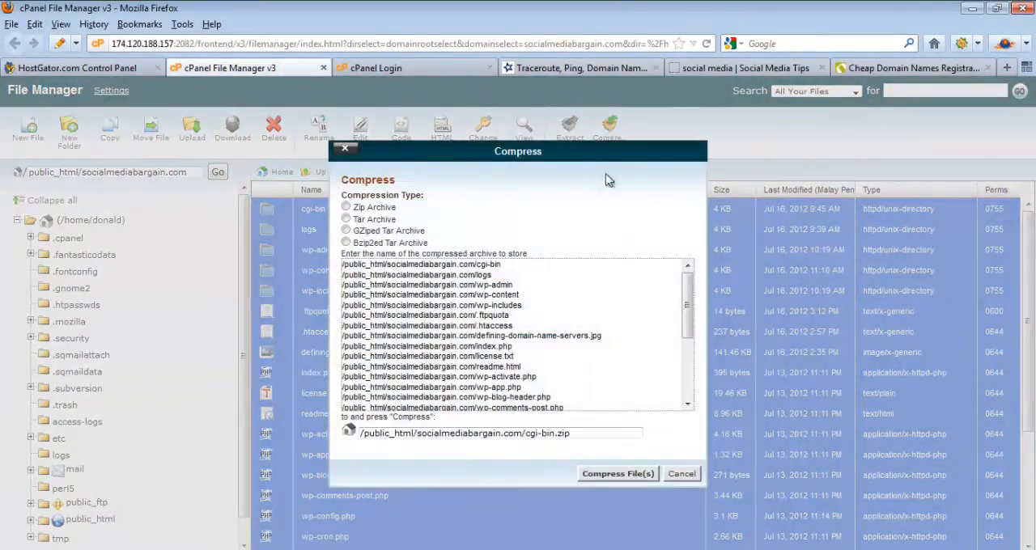
pyautogui.click(347, 208)
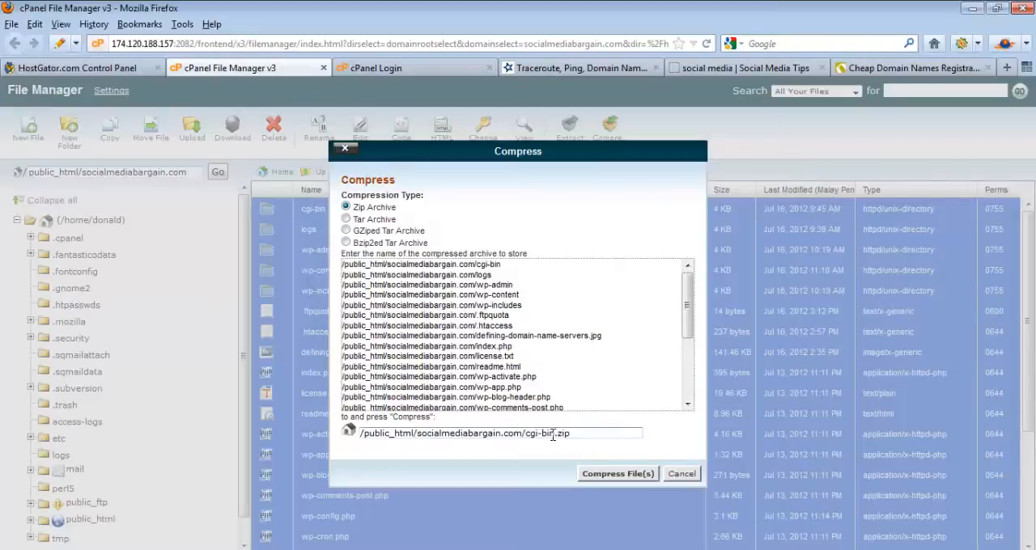
pyautogui.moveTo(556, 434); pyautogui.dragTo(534, 433)
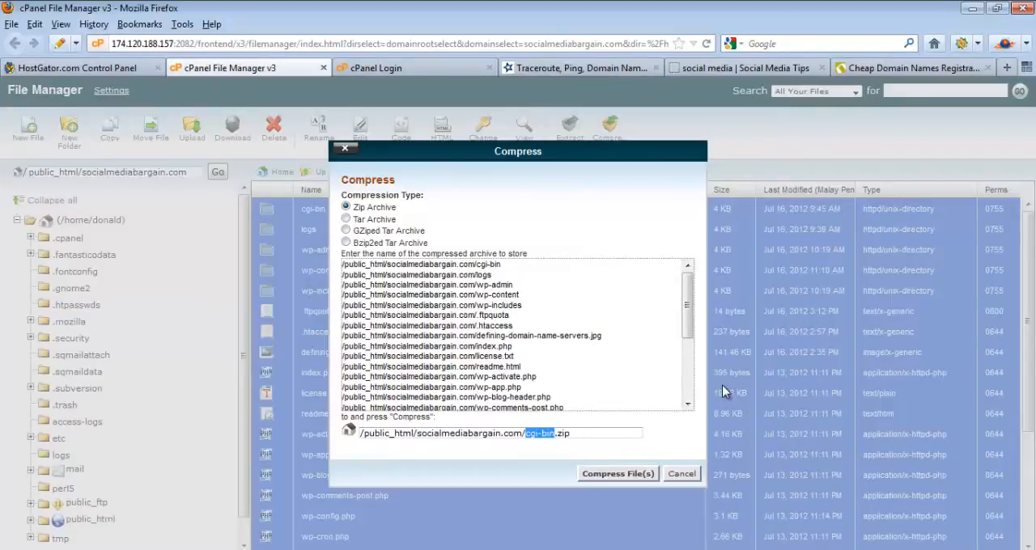
pyautogui.write('soc')
pyautogui.write('ialwebsite')
pyautogui.write('file')
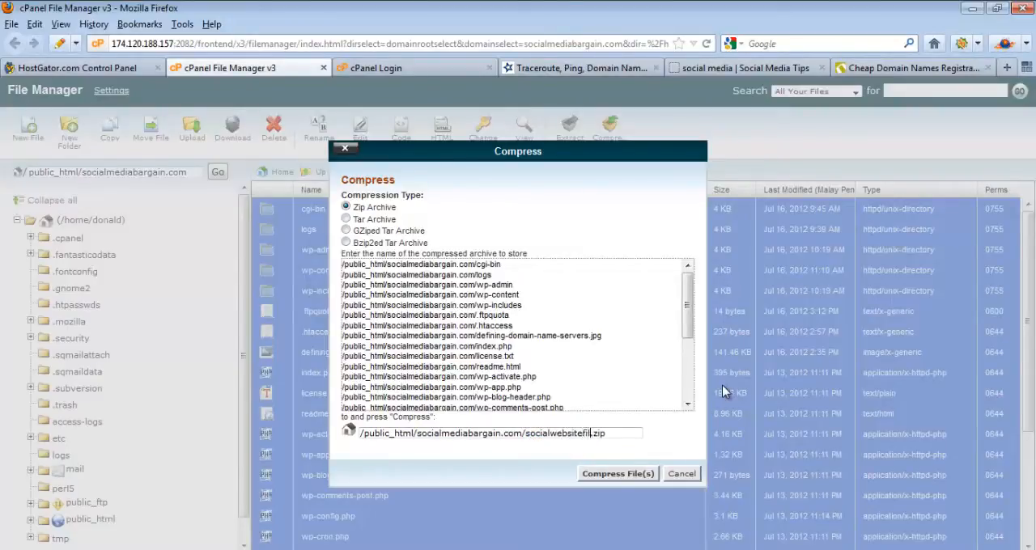
pyautogui.click(634, 475)
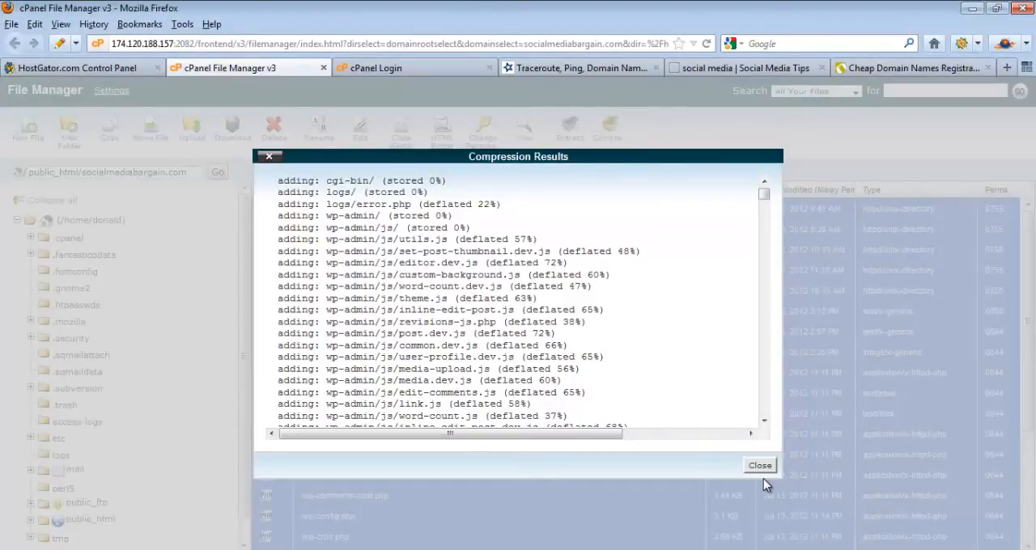
pyautogui.moveTo(764, 200); pyautogui.dragTo(767, 437)
pyautogui.click(761, 465)
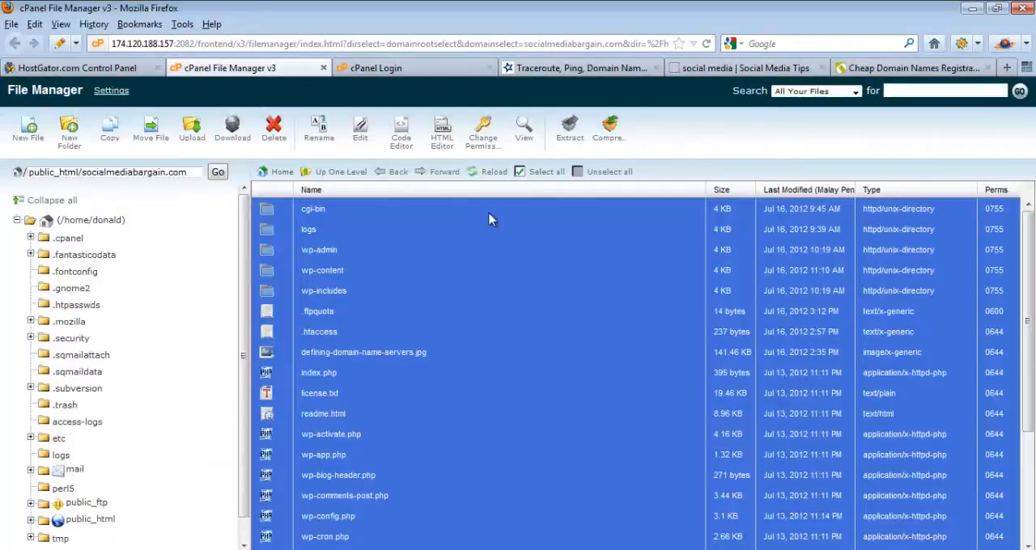
pyautogui.click(492, 175)
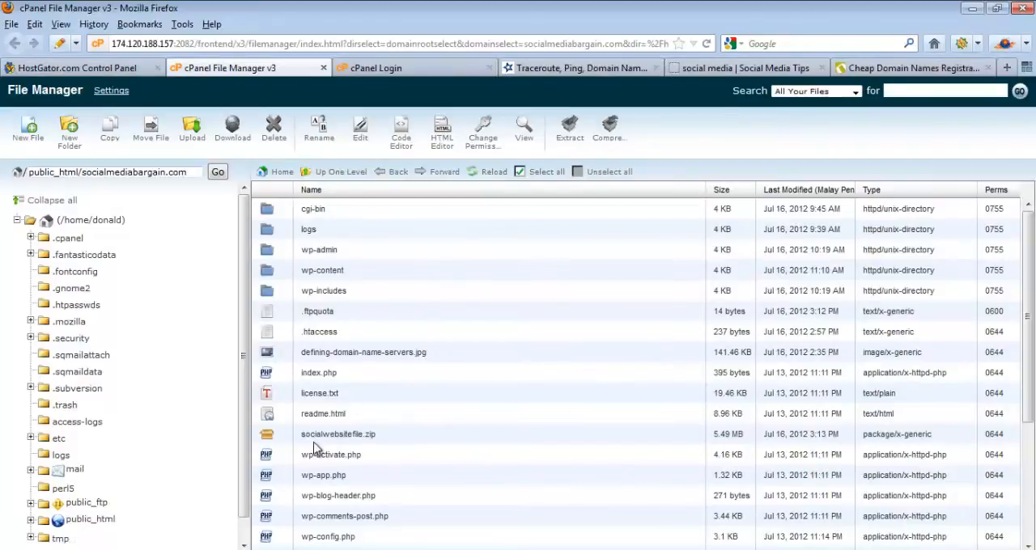
# Step: Download socialwebsitefile.zip and wp-config.php together from the site folder, saving both files to the computer
pyautogui.click(314, 442)
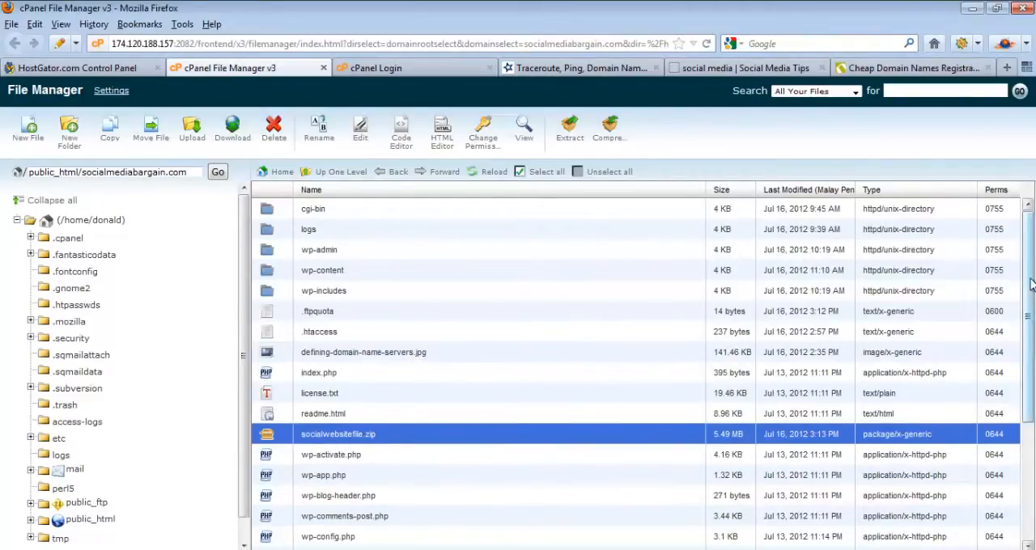
pyautogui.moveTo(1025, 283); pyautogui.dragTo(1024, 314)
pyautogui.keyDown('ctrl'); pyautogui.click(328, 500); pyautogui.keyUp('ctrl')
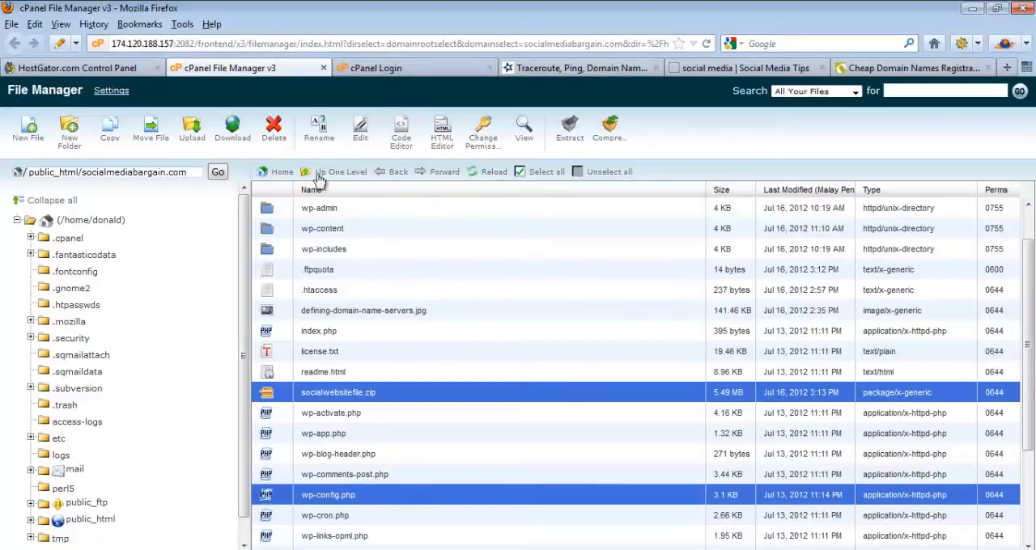
pyautogui.click(232, 134)
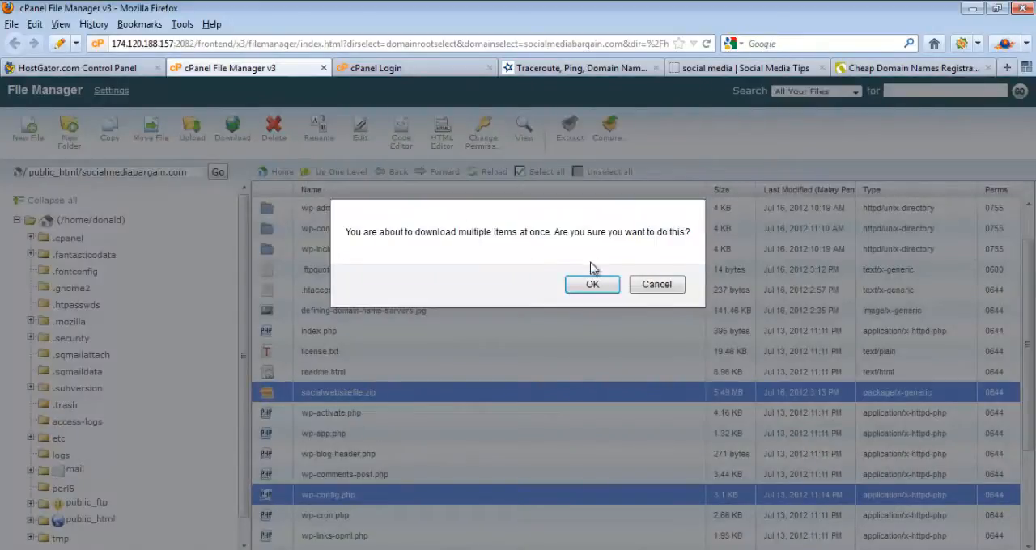
pyautogui.click(595, 288)
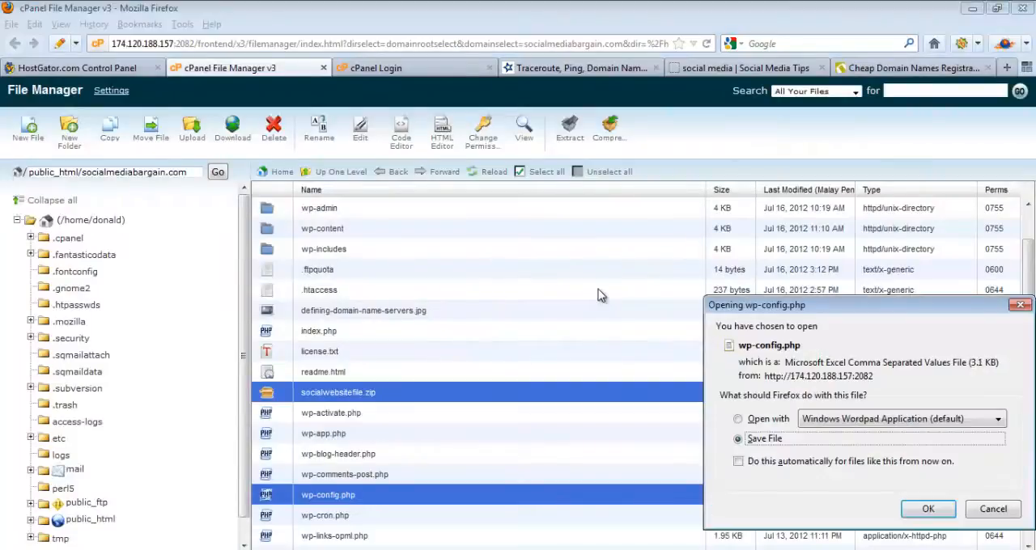
pyautogui.click(932, 511)
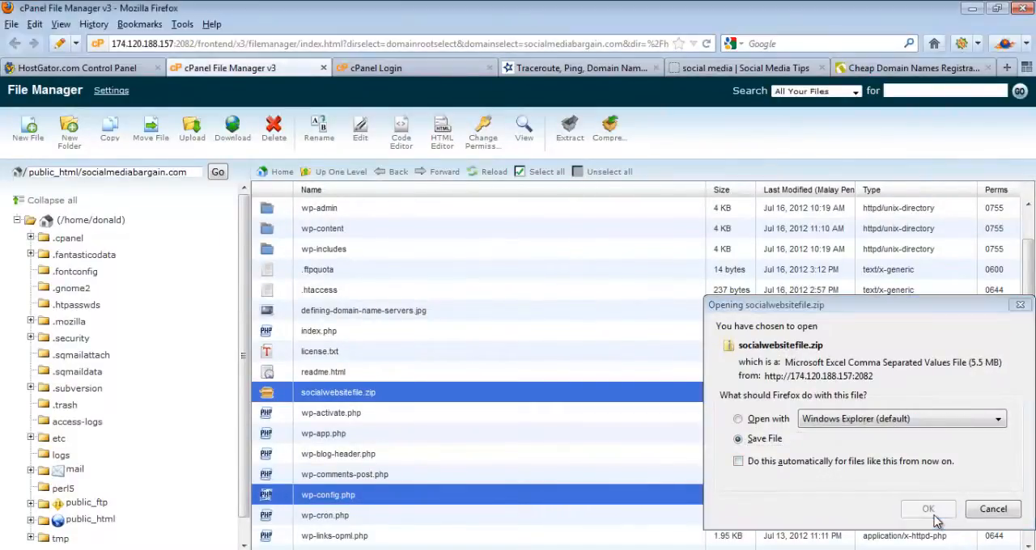
pyautogui.click(507, 469)
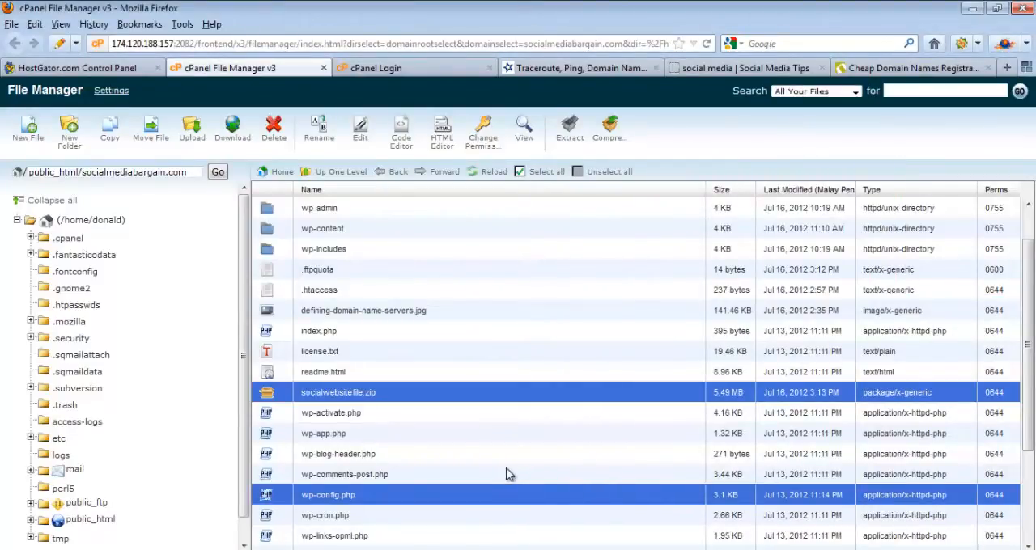
# Step: Check the downloaded files in the desktop Files folder and read Step 2 of the transfer checklist in Notepad
pyautogui.click(969, 9)
pyautogui.click(970, 9)
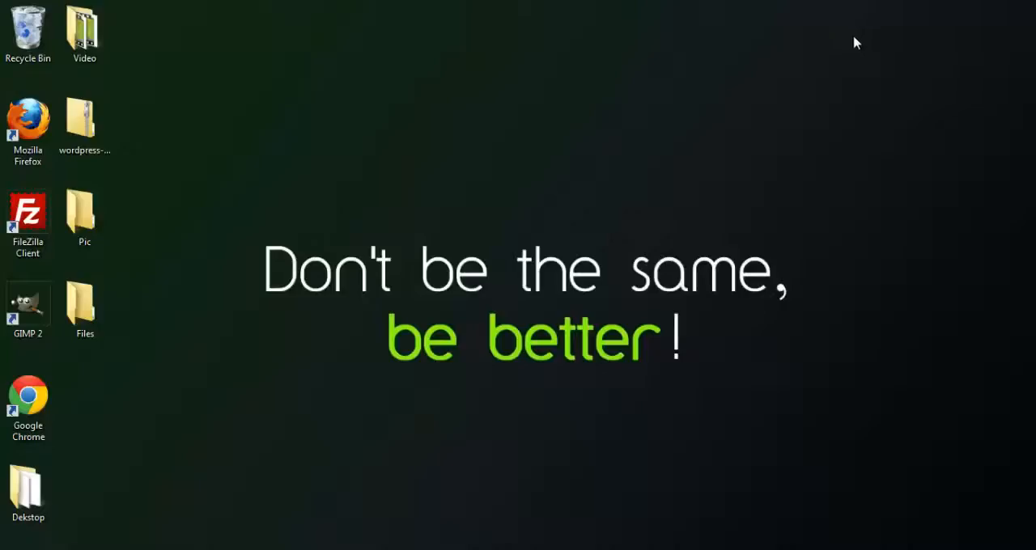
pyautogui.doubleClick(81, 306)
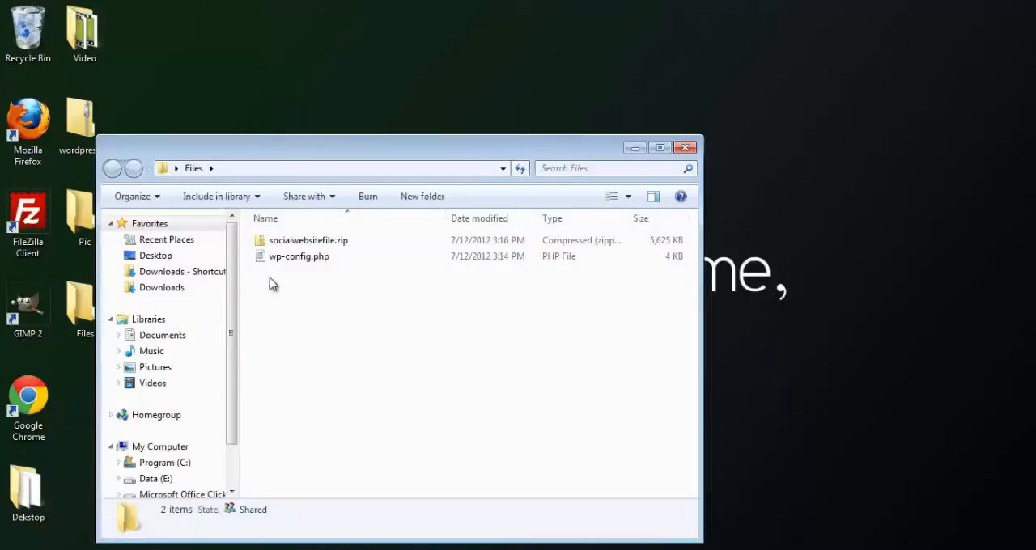
pyautogui.click(332, 246)
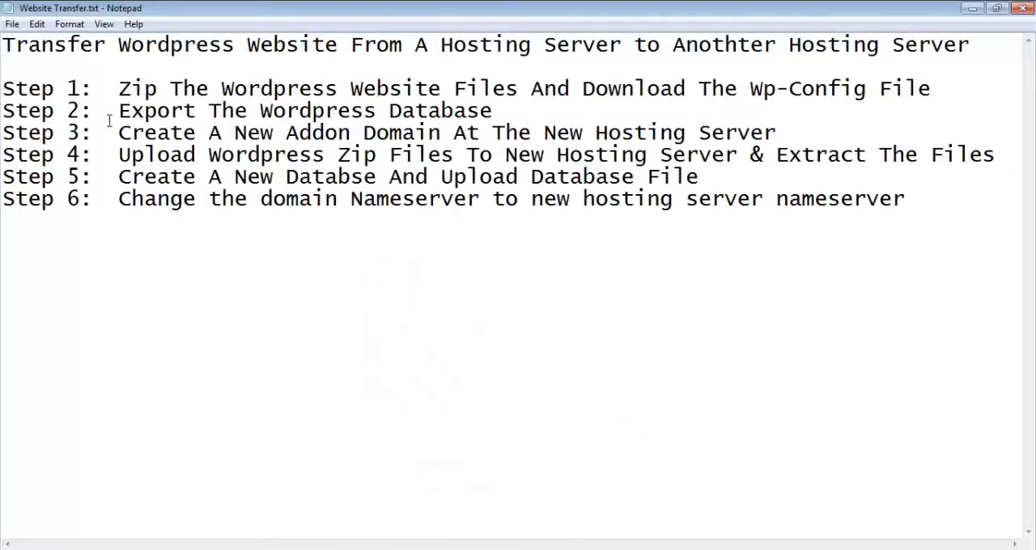
pyautogui.moveTo(119, 111); pyautogui.dragTo(497, 100)
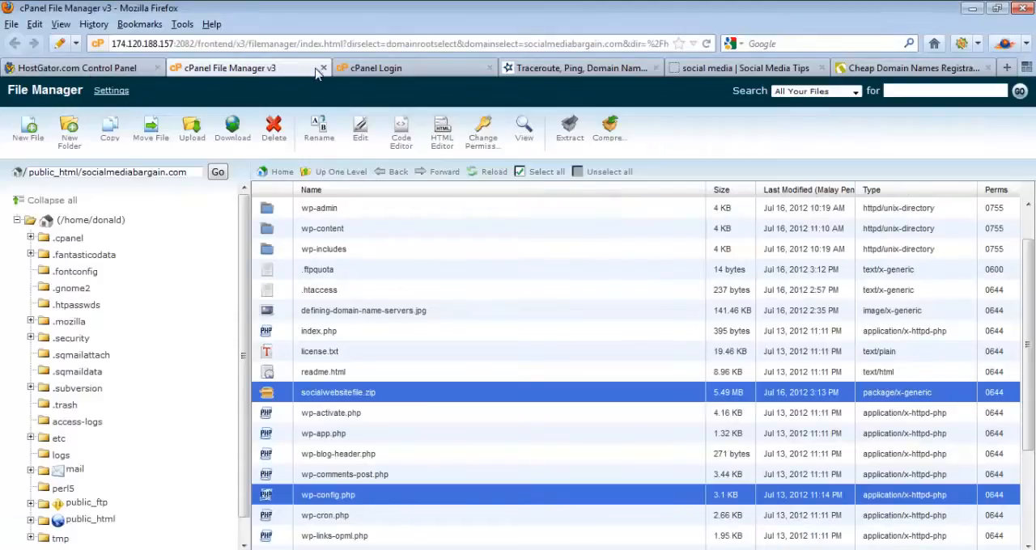
# Step: Close File Manager in Firefox and open phpMyAdmin from the old server's HostGator control panel
pyautogui.click(322, 68)
pyautogui.scroll(4, 959, 301)
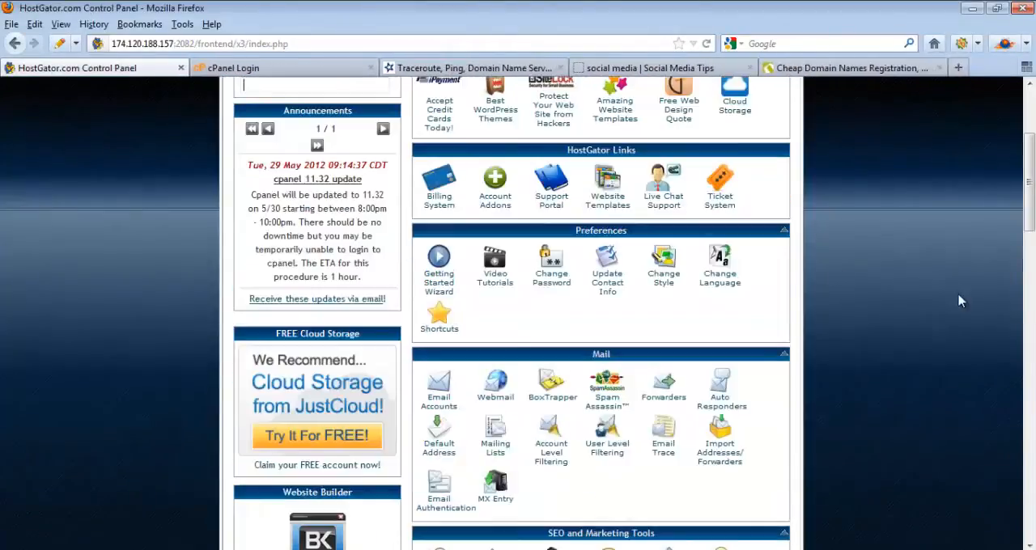
pyautogui.moveTo(1028, 204); pyautogui.dragTo(1033, 359)
pyautogui.scroll(-2, 825, 422)
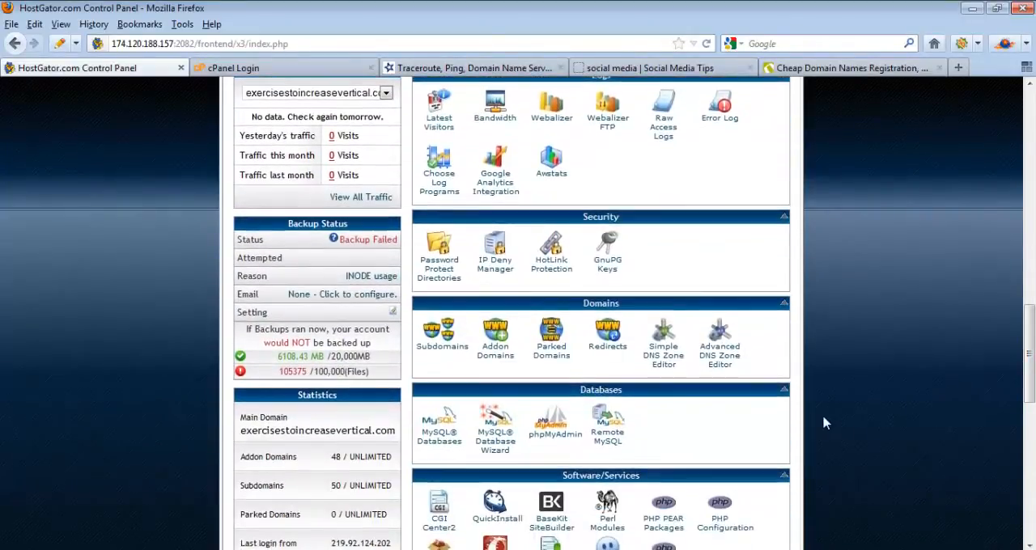
pyautogui.click(557, 442)
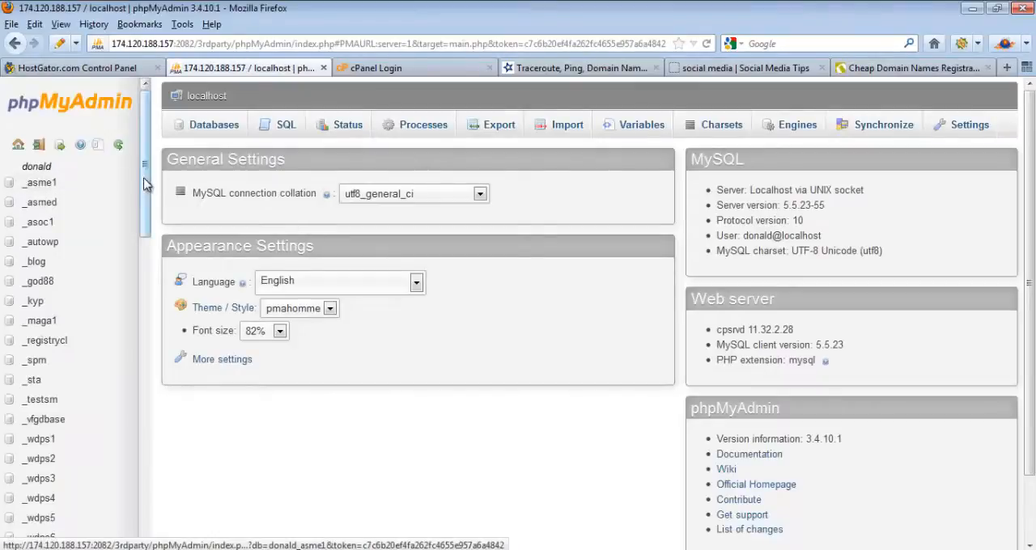
# Step: Open the downloaded wp-config.php from the Files folder in WordPad and find the DB_NAME entry for the site's database
pyautogui.moveTo(143, 184)
pyautogui.mouseDown()
pyautogui.moveTo(146, 454)
pyautogui.moveTo(143, 168)
pyautogui.mouseUp()
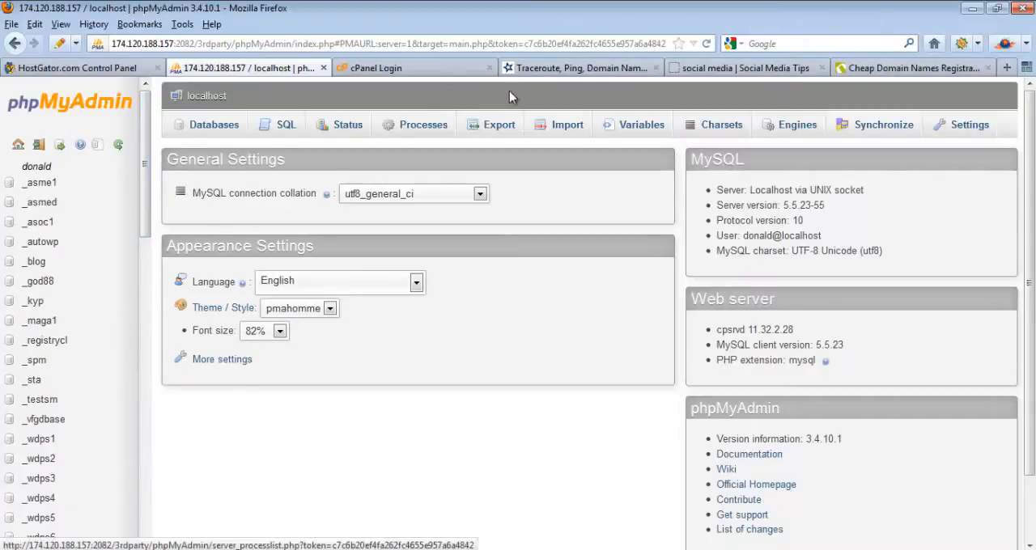
pyautogui.click(728, 68)
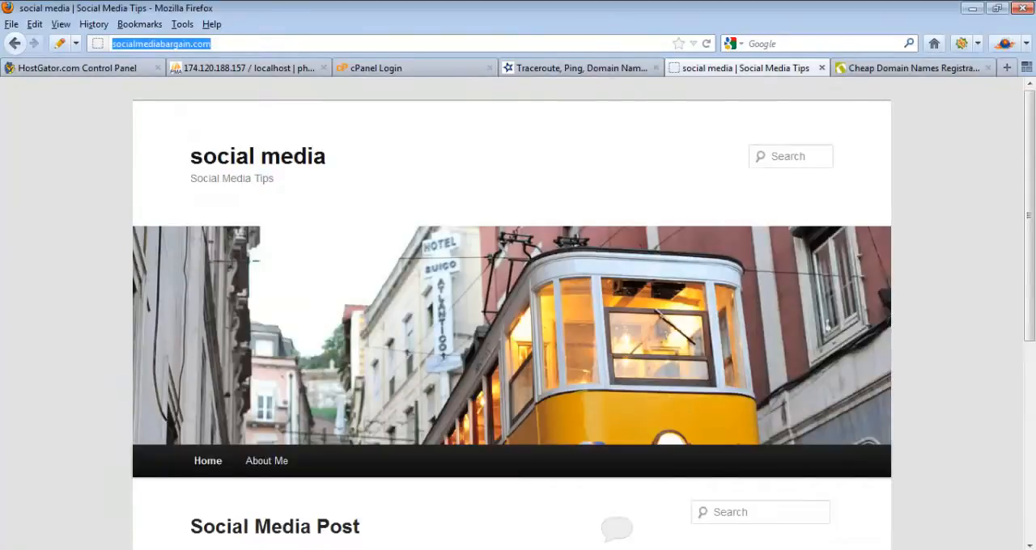
pyautogui.hotkey('alt', 'Tab')
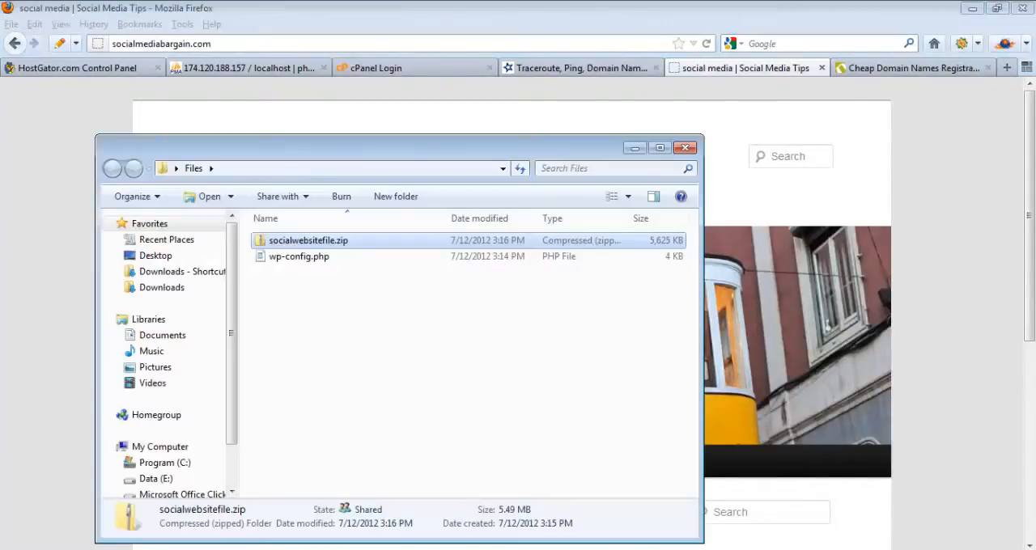
pyautogui.doubleClick(300, 257)
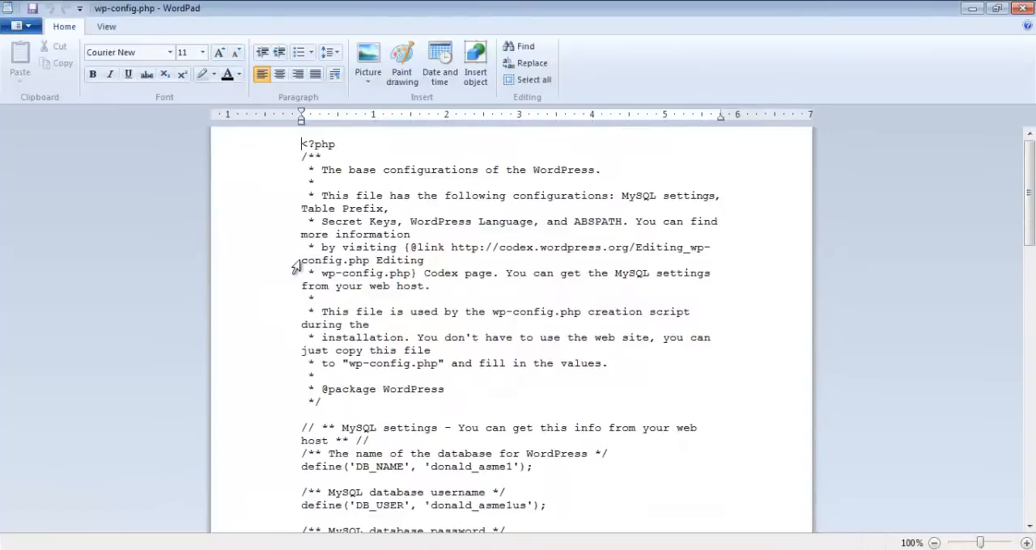
pyautogui.scroll(-2, 1029, 186)
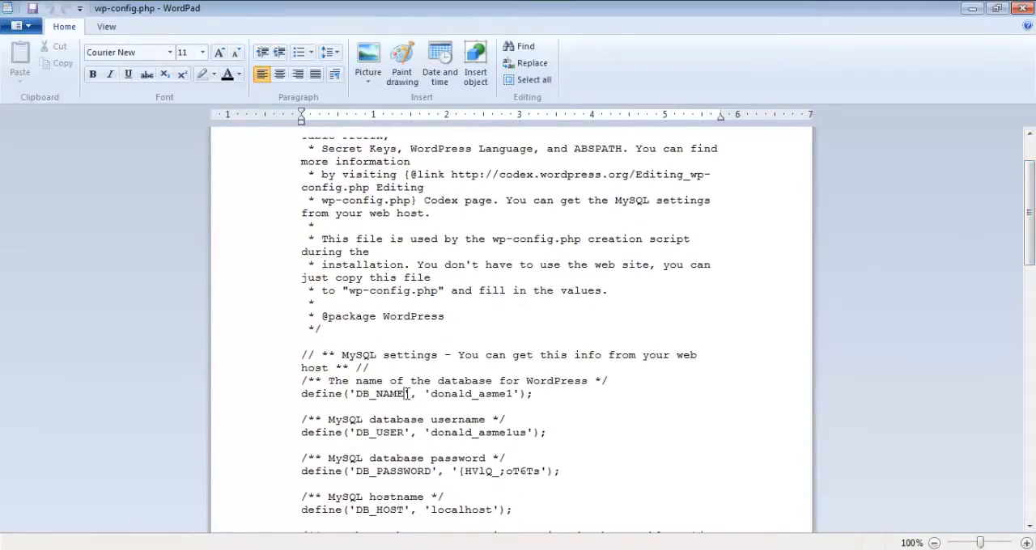
pyautogui.moveTo(407, 394); pyautogui.dragTo(368, 397)
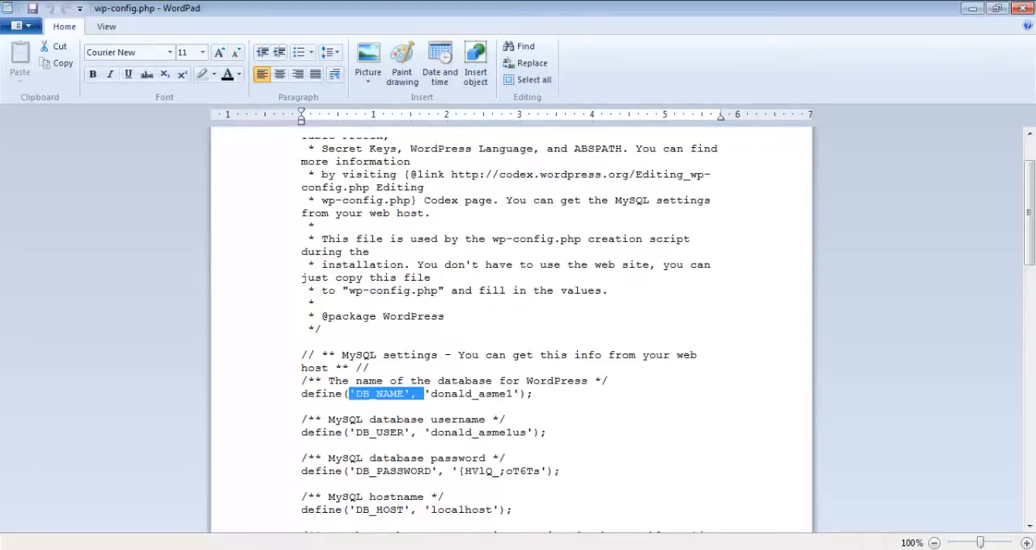
# Step: Open the _asme1 database in phpMyAdmin in Firefox and compare its name with the DB_NAME value in wp-config.php
pyautogui.hotkey('alt', 'Tab')
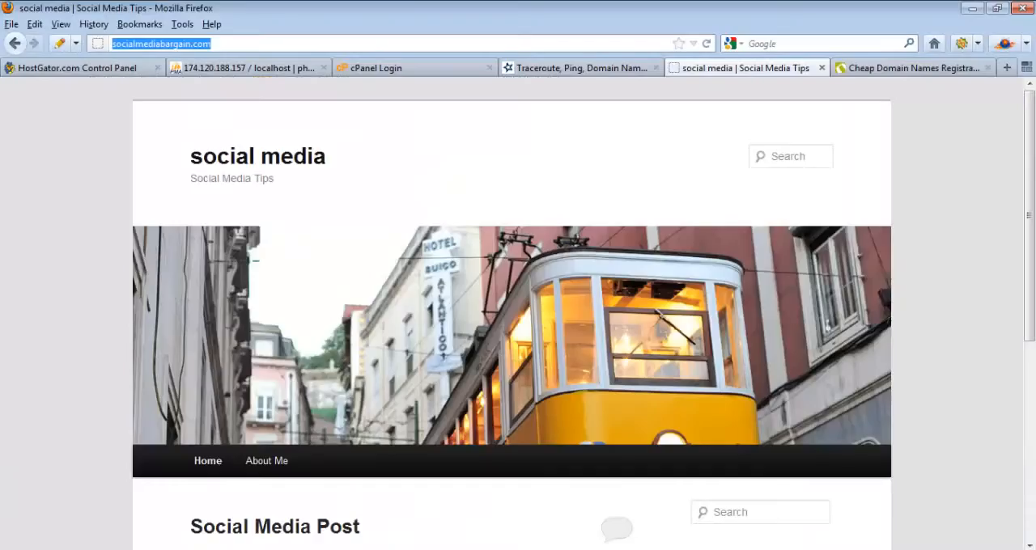
pyautogui.click(229, 69)
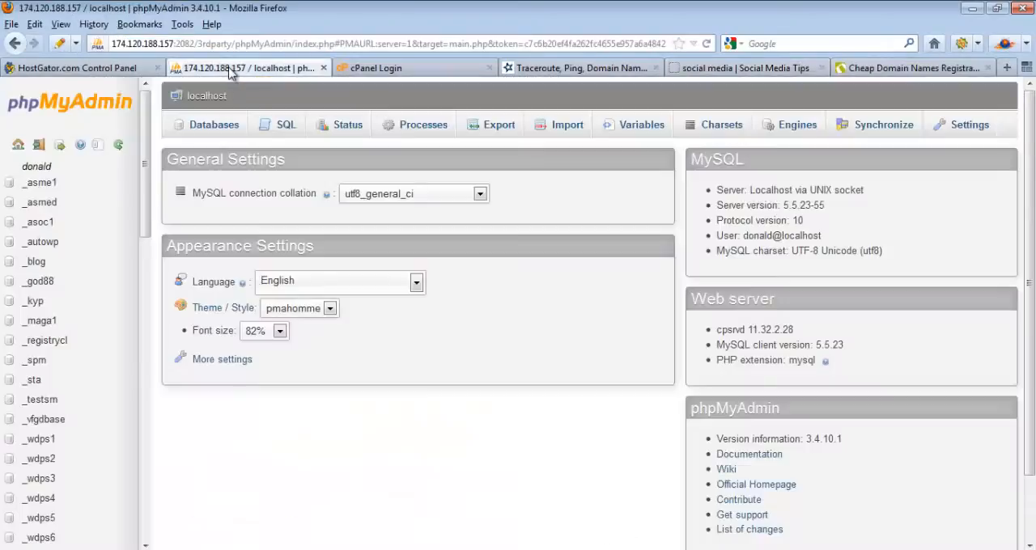
pyautogui.click(58, 187)
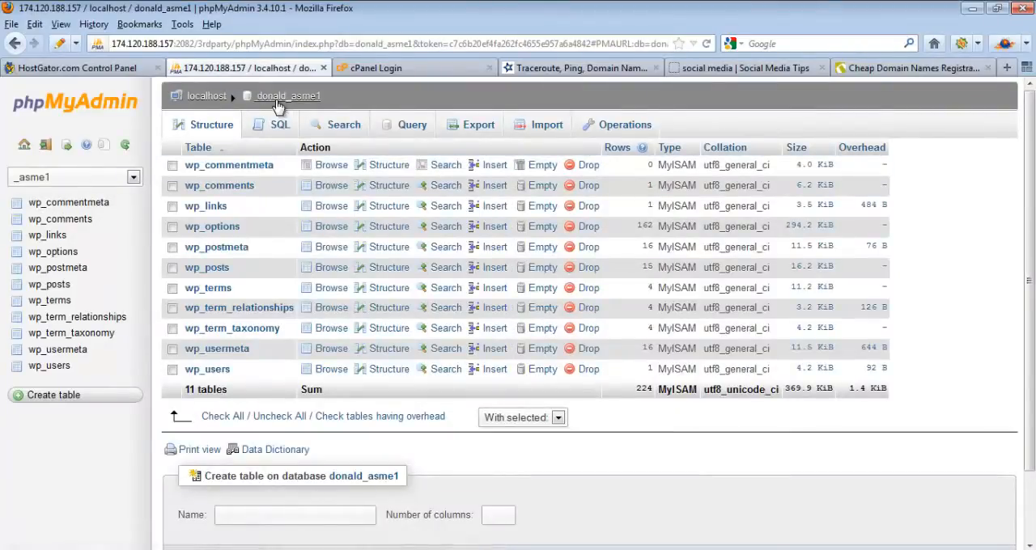
pyautogui.hotkey('alt', 'Tab')
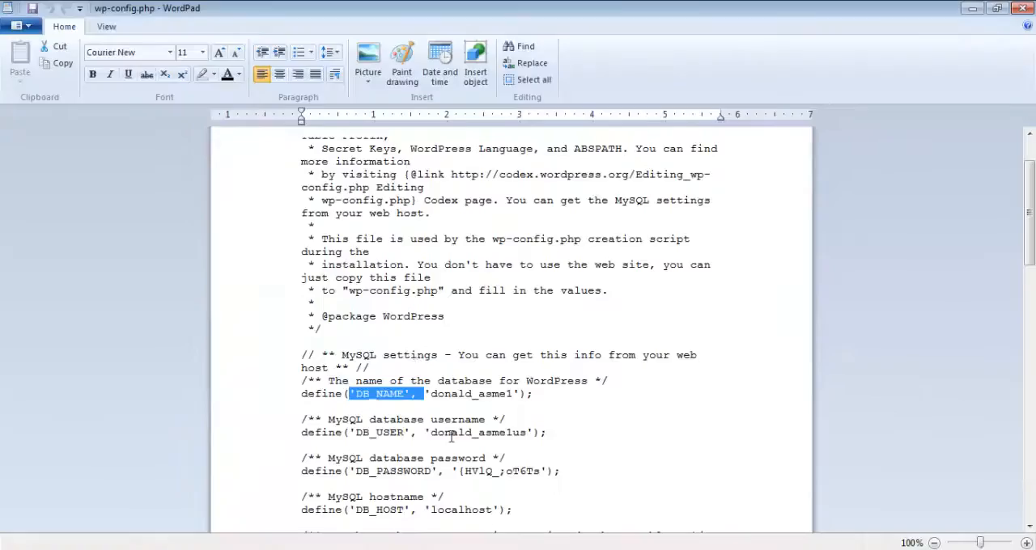
pyautogui.moveTo(533, 394); pyautogui.dragTo(424, 394)
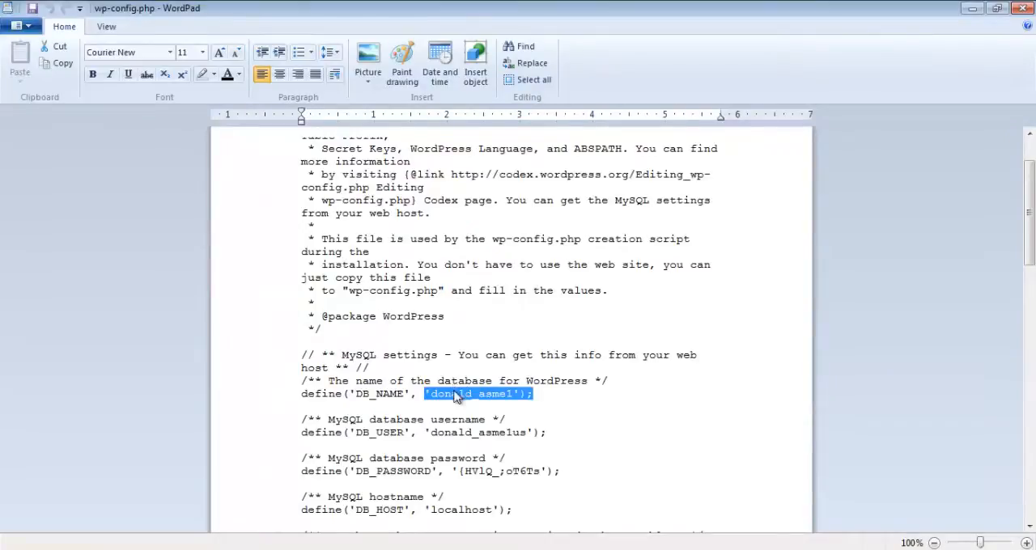
pyautogui.hotkey('alt', 'Tab')
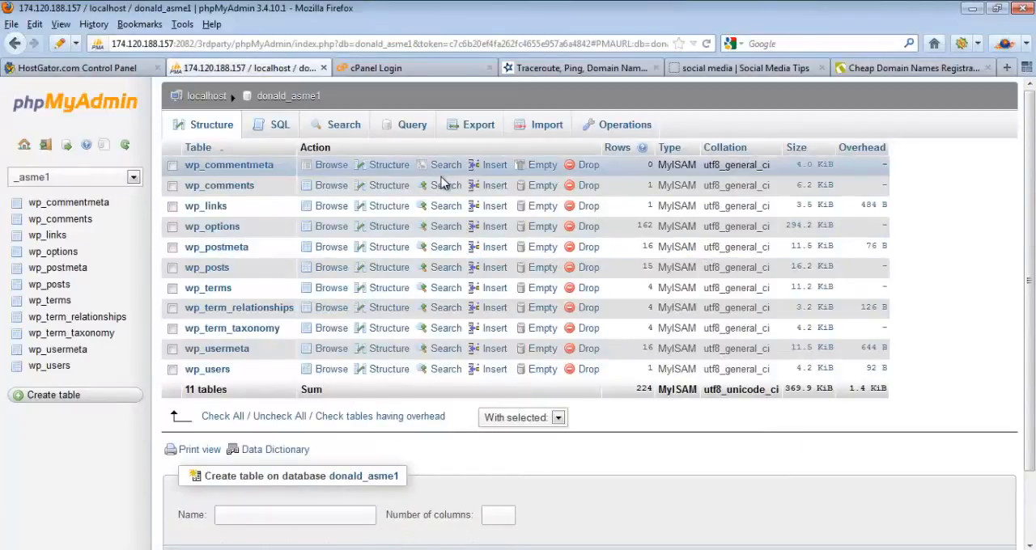
# Step: Set up a Custom export of all tables in the _asme1 database with the Add DROP TABLE statement option enabled
pyautogui.click(227, 421)
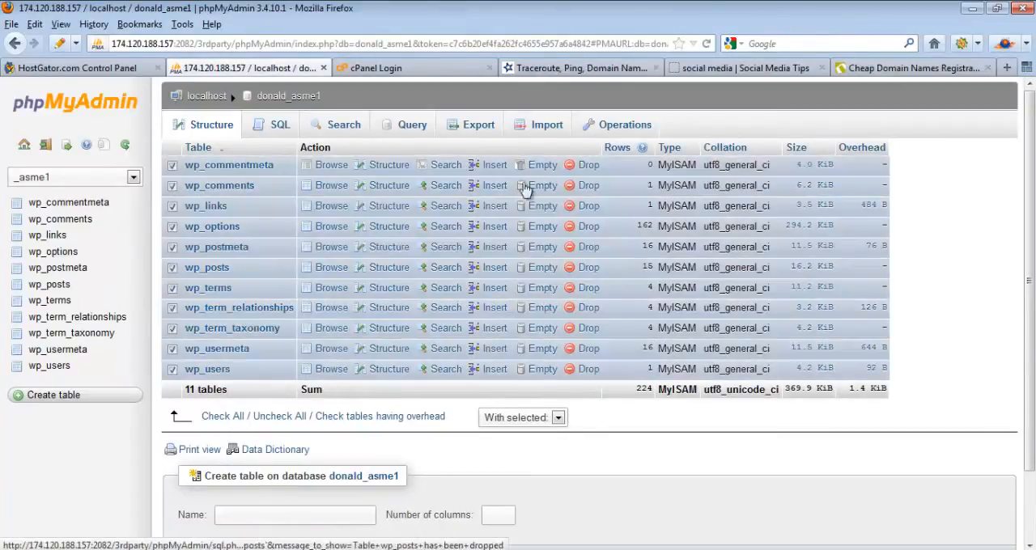
pyautogui.click(480, 130)
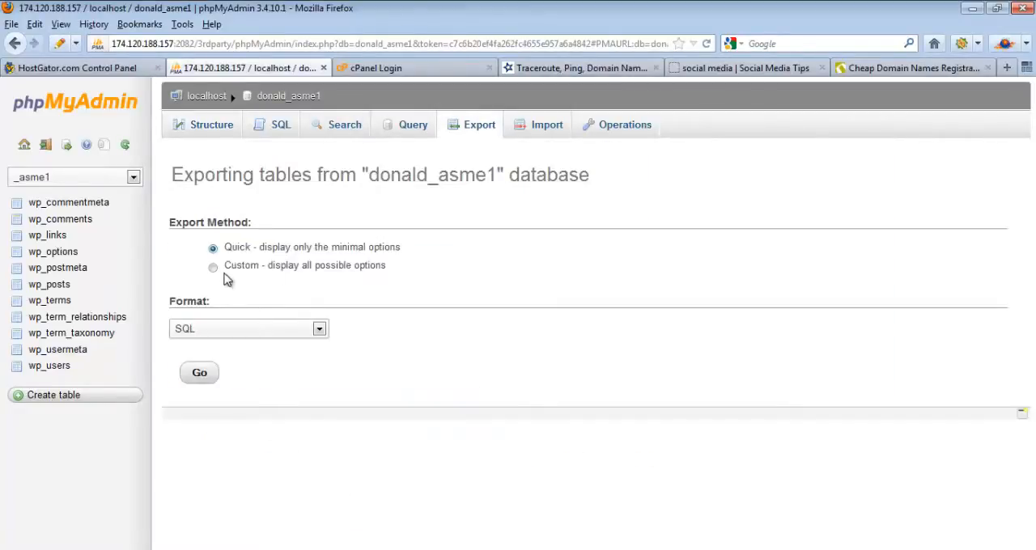
pyautogui.click(214, 270)
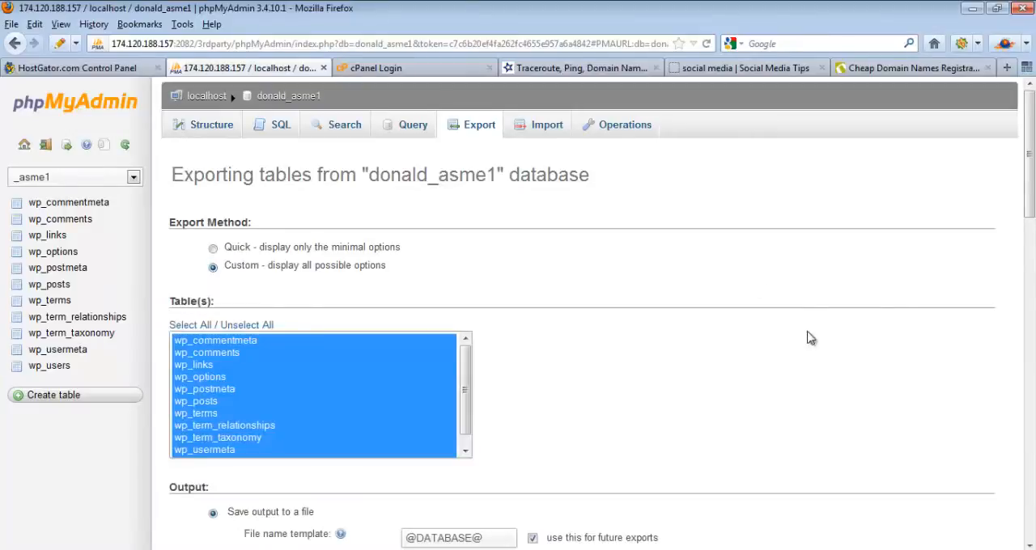
pyautogui.scroll(-3, 1028, 225)
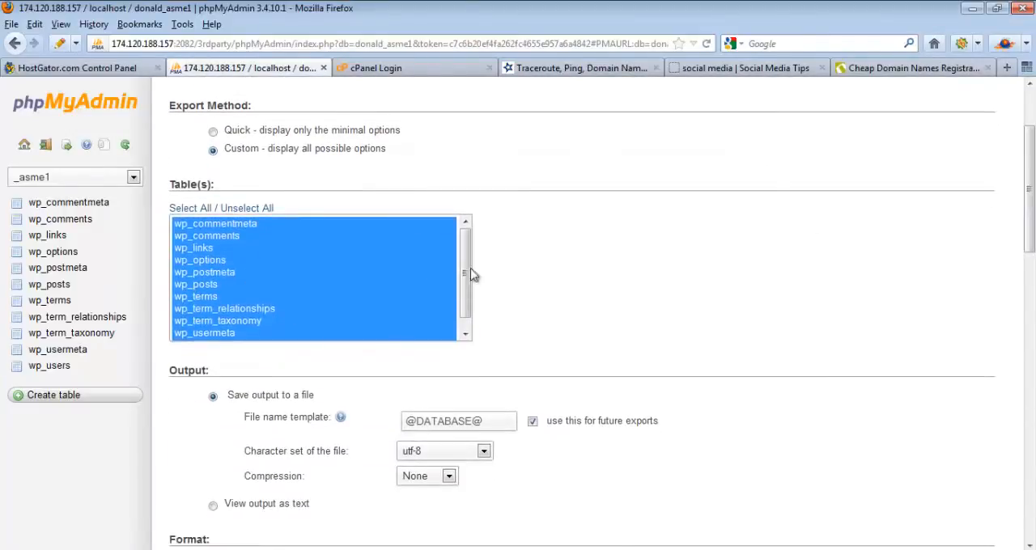
pyautogui.moveTo(467, 278); pyautogui.dragTo(510, 291)
pyautogui.moveTo(1030, 240); pyautogui.dragTo(1031, 437)
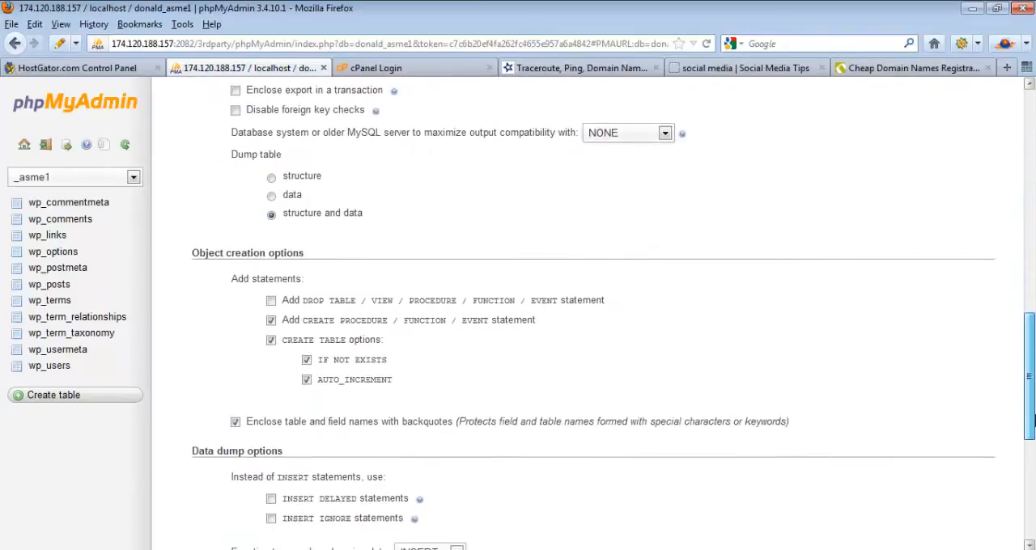
pyautogui.click(271, 302)
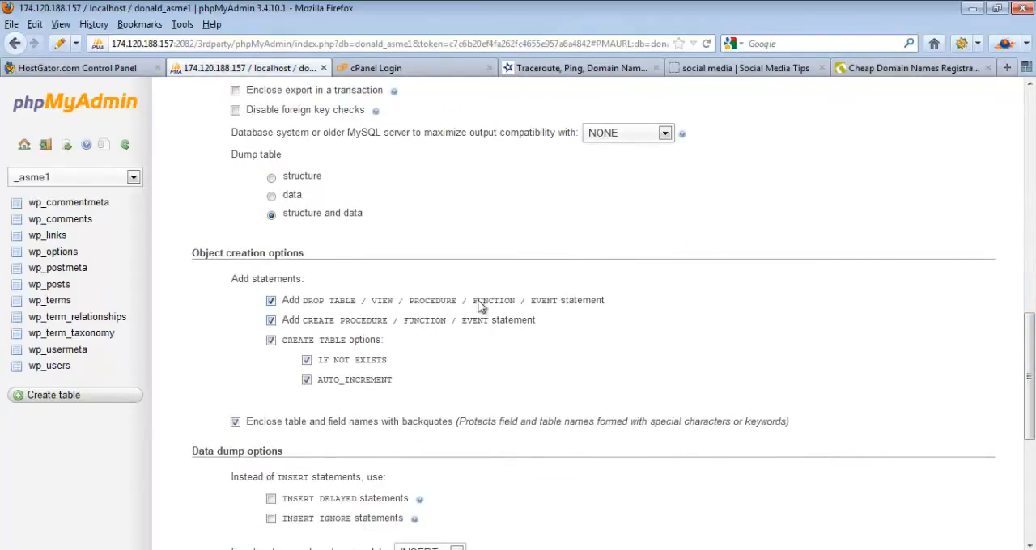
# Step: Run the database export and save the resulting SQL file to the computer
pyautogui.moveTo(1028, 311); pyautogui.dragTo(1032, 458)
pyautogui.click(201, 495)
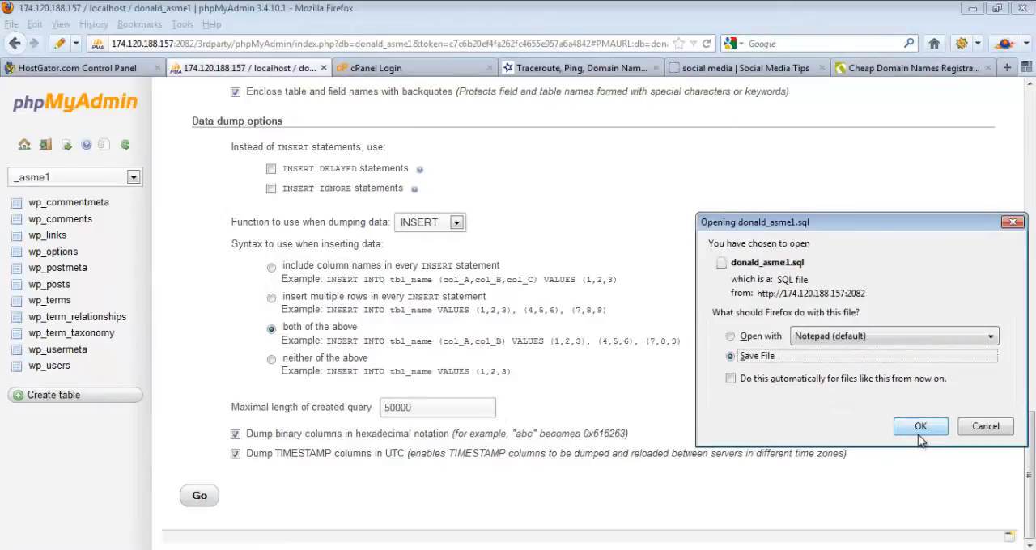
pyautogui.click(920, 427)
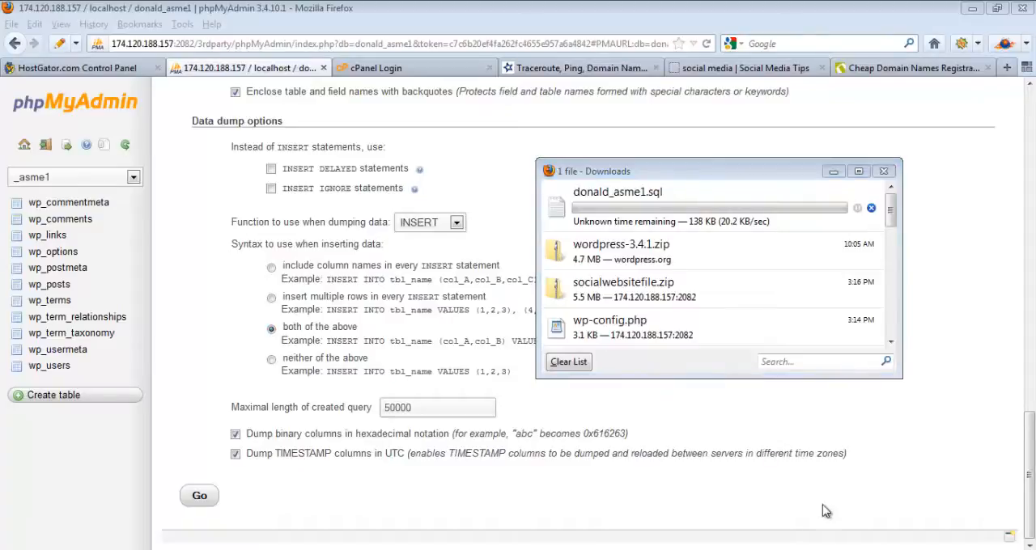
pyautogui.click(968, 501)
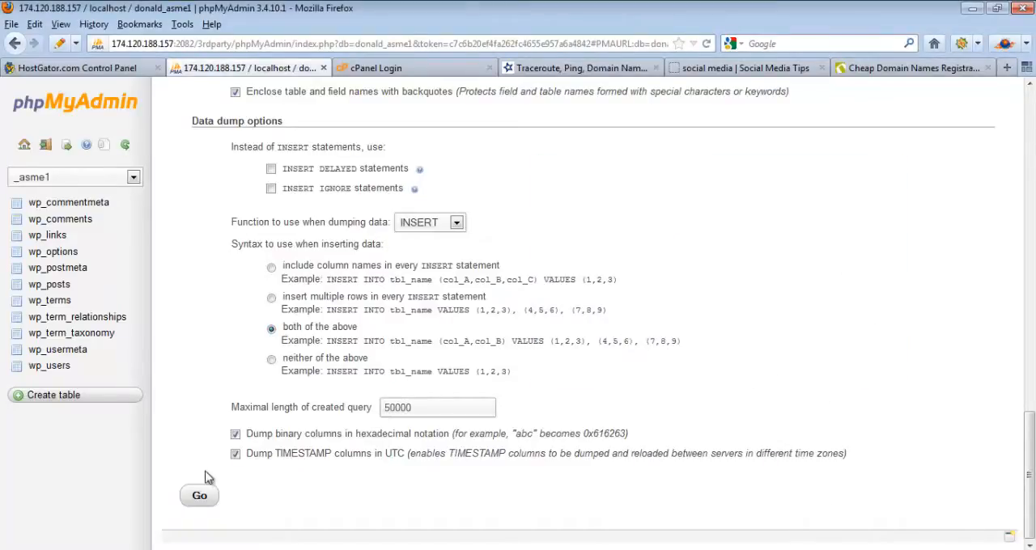
# Step: Check the exported SQL file in the Files folder and review Steps 1 to 3 of the transfer checklist in Notepad
pyautogui.click(172, 549)
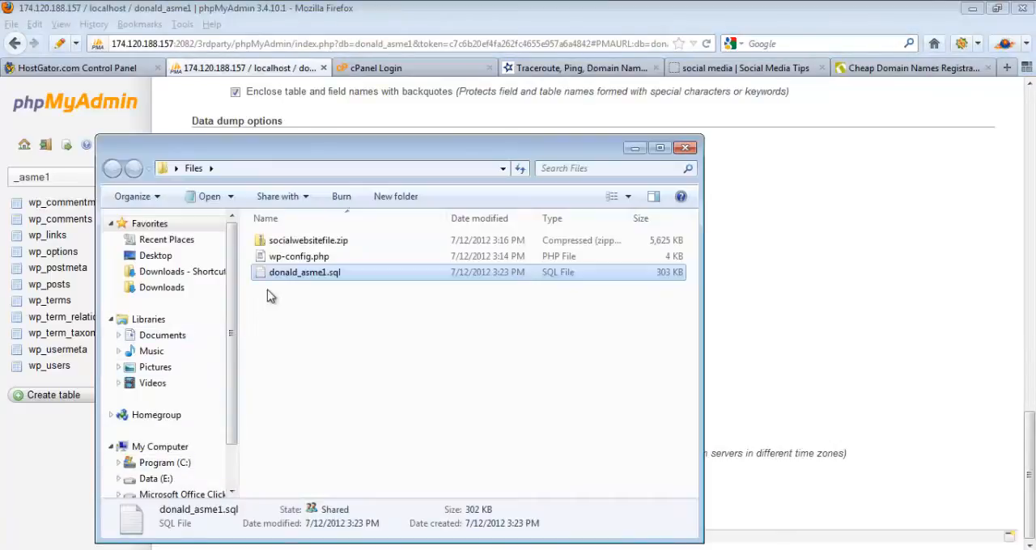
pyautogui.click(302, 283)
pyautogui.click(277, 279)
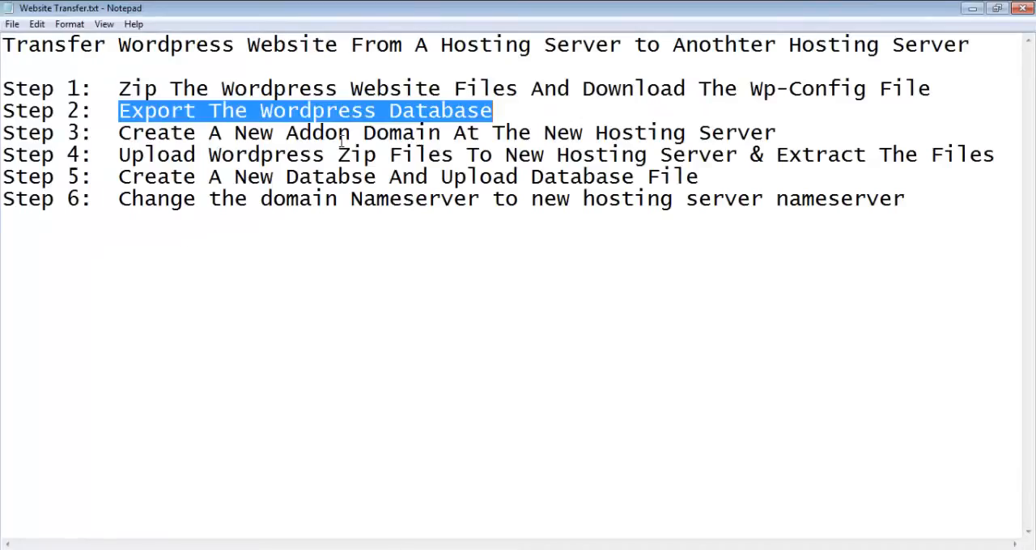
pyautogui.click(343, 134)
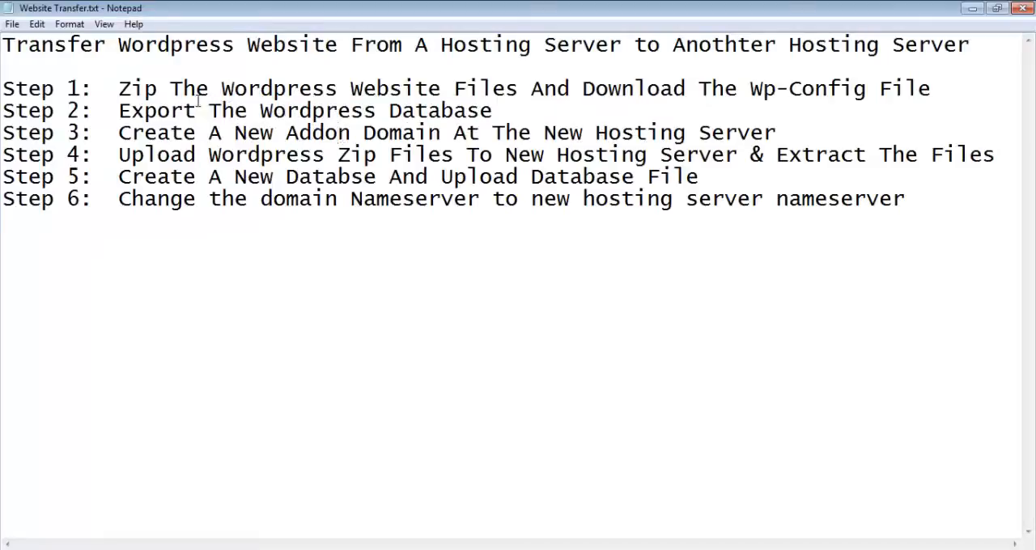
pyautogui.moveTo(500, 116); pyautogui.dragTo(2, 90)
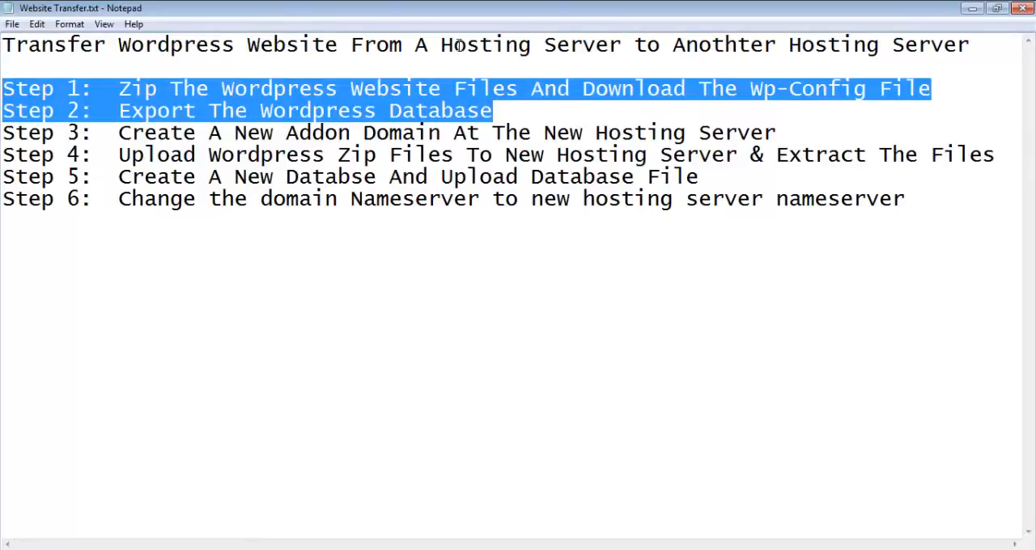
pyautogui.click(120, 133)
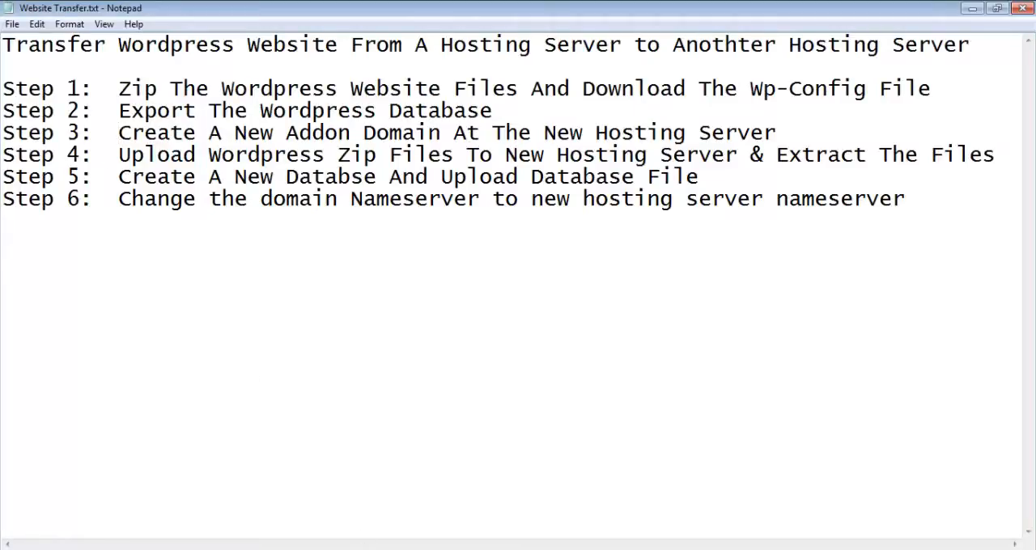
# Step: Close phpMyAdmin in Firefox and log in to the new server's cPanel with the prefilled credentials
pyautogui.hotkey('alt', 'Tab')
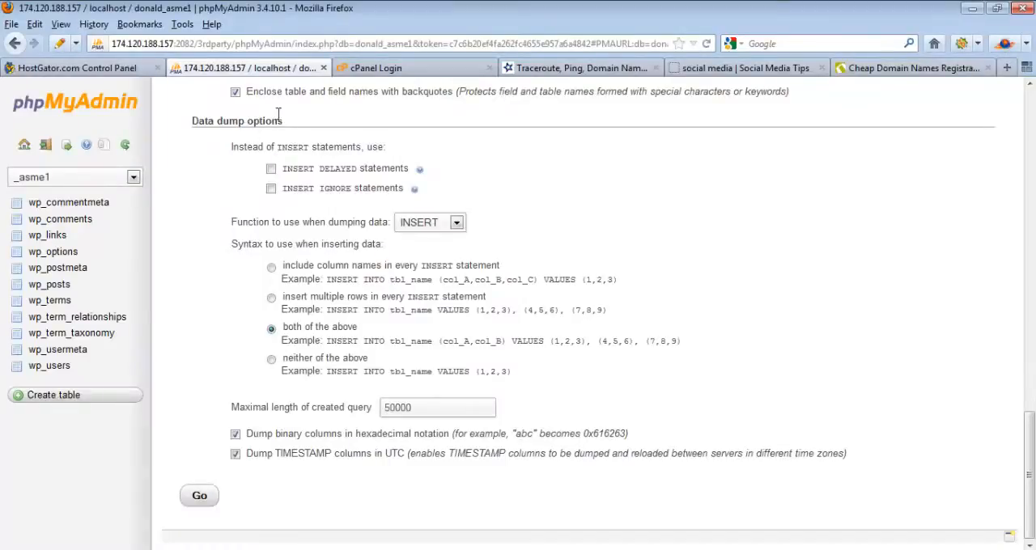
pyautogui.click(323, 68)
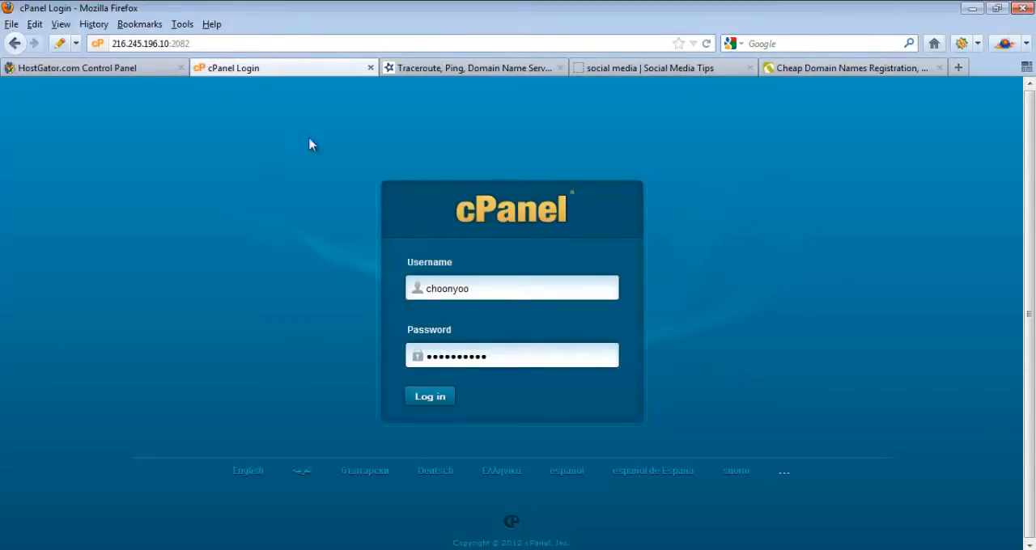
pyautogui.click(432, 402)
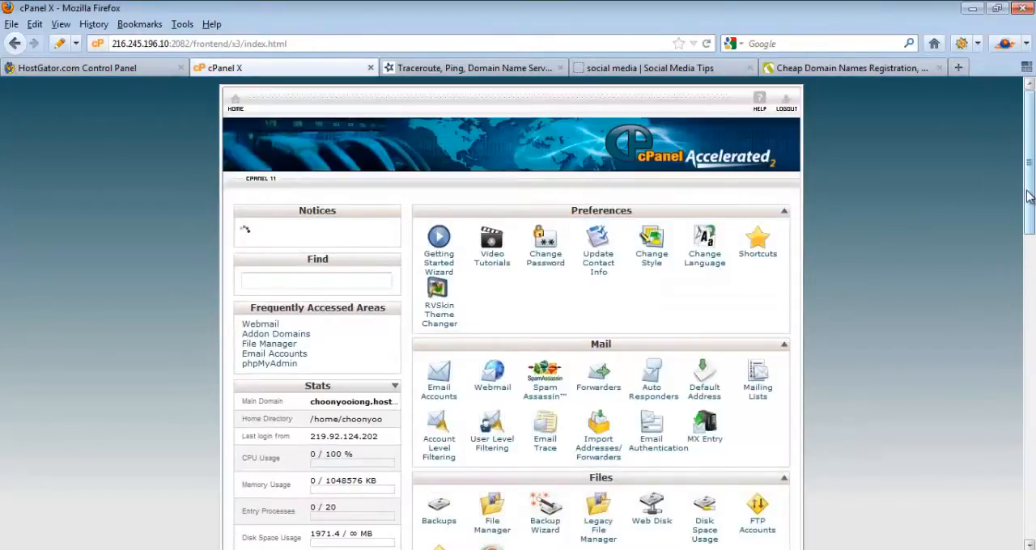
# Step: Open Addon Domains in cPanel and paste the address copied from the social media website as the new domain name
pyautogui.moveTo(1030, 193); pyautogui.dragTo(1033, 384)
pyautogui.click(493, 306)
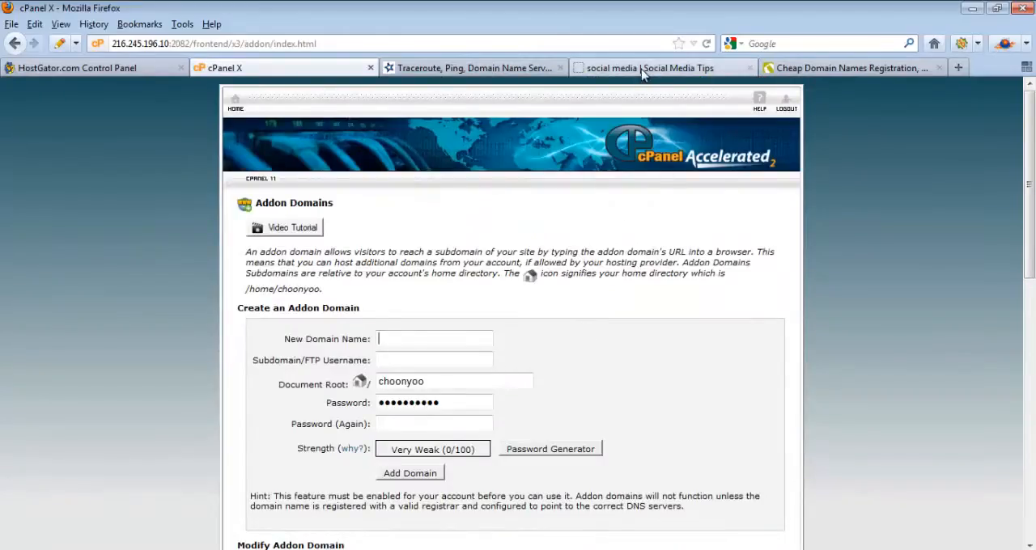
pyautogui.click(639, 69)
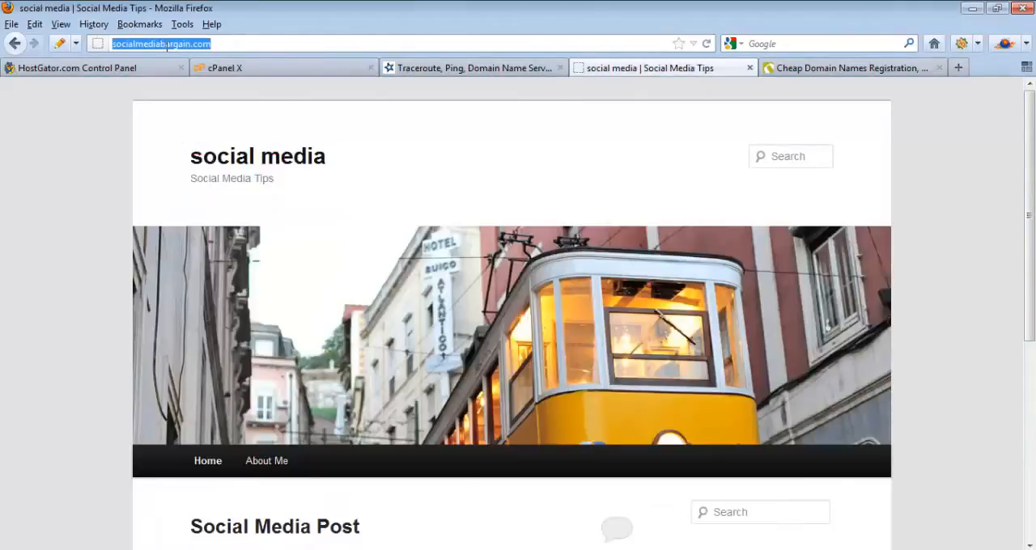
pyautogui.rightClick(167, 46)
pyautogui.click(199, 99)
pyautogui.click(314, 70)
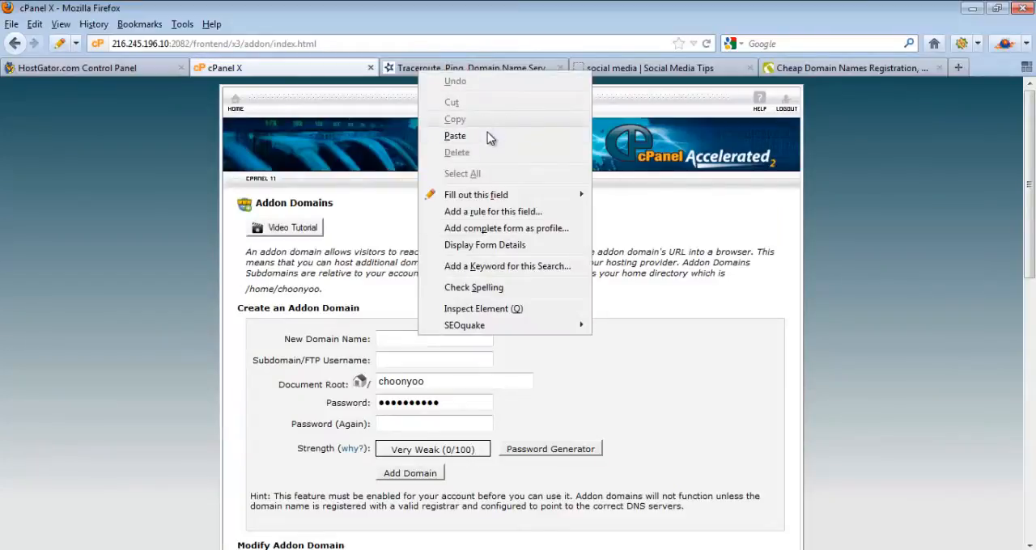
pyautogui.click(454, 136)
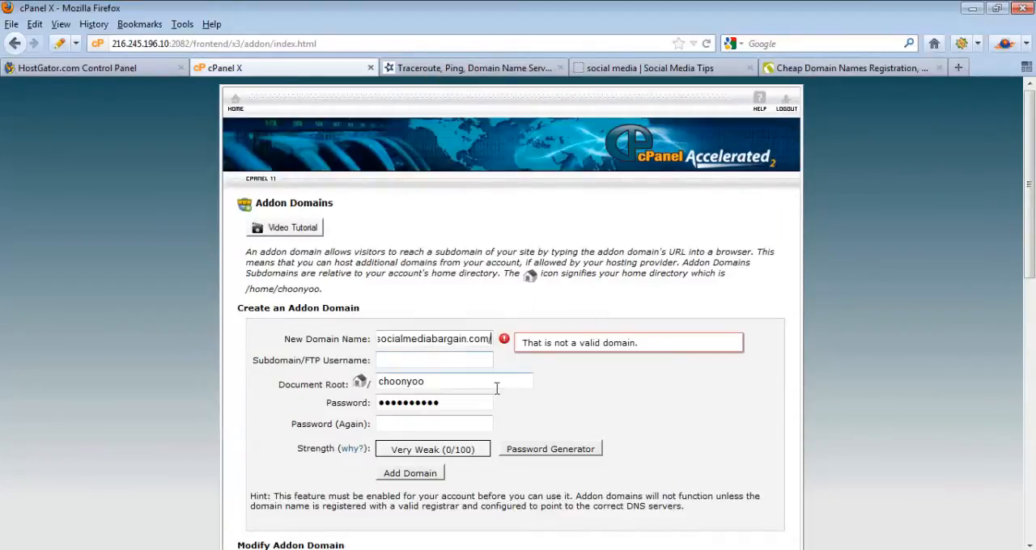
pyautogui.press('BackSpace')
pyautogui.press('Tab')
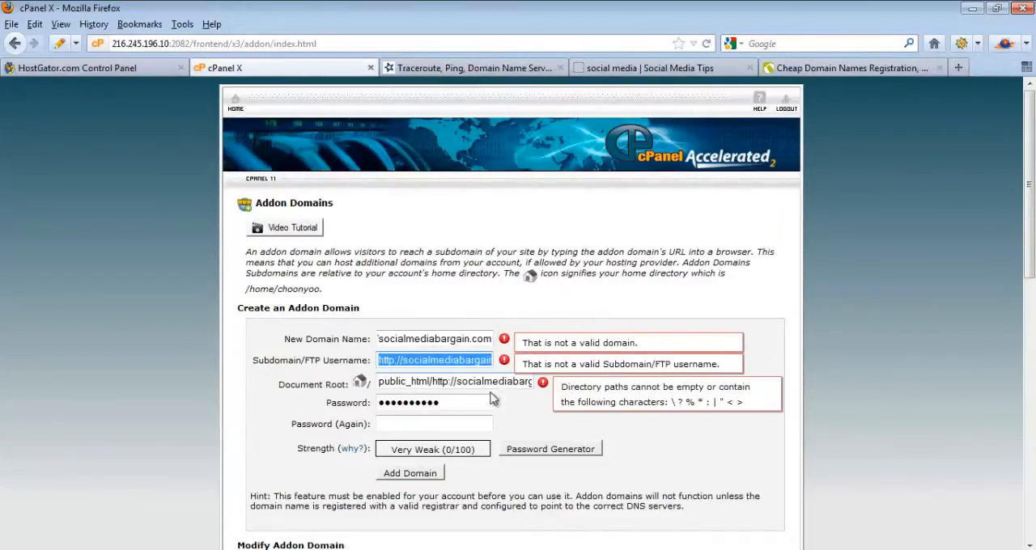
pyautogui.click(443, 339)
pyautogui.press('Home')
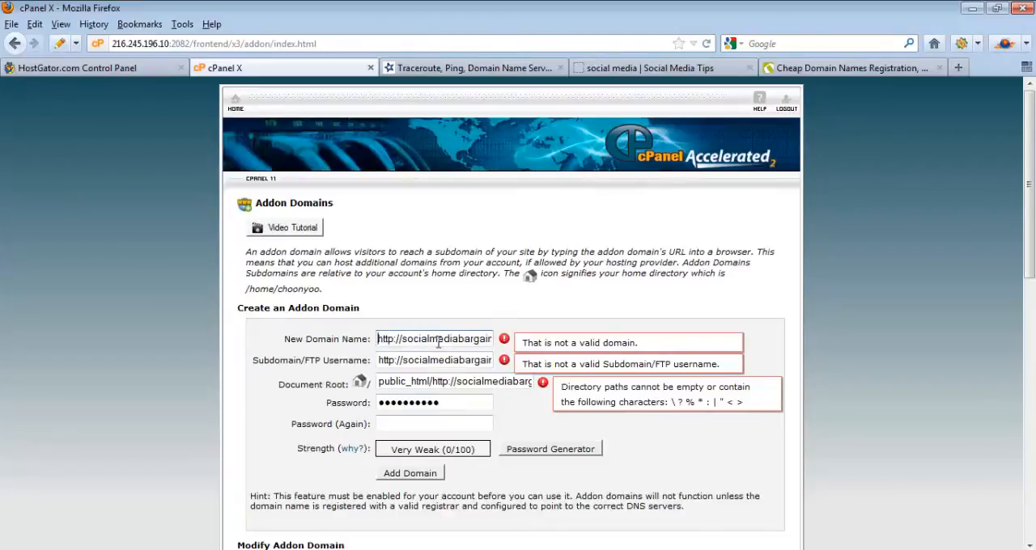
pyautogui.press('Delete')
pyautogui.press('Delete')
pyautogui.press('Delete')
pyautogui.press('Delete')
pyautogui.press('Delete')
pyautogui.press('Delete')
pyautogui.press('Delete')
pyautogui.press('Tab')
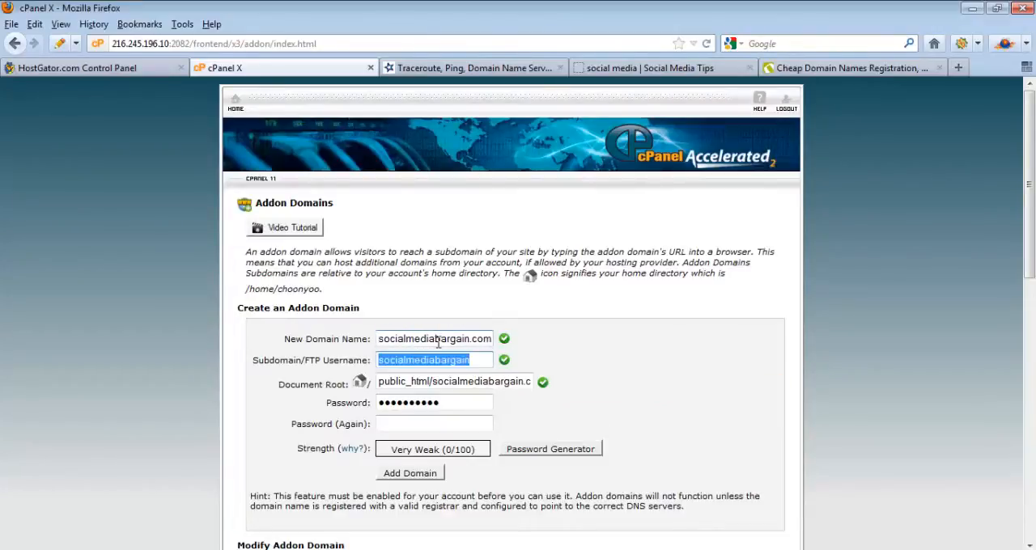
# Step: Enter and confirm a strong account password for the socialmediabargain.com addon domain, and create the domain
pyautogui.doubleClick(449, 405)
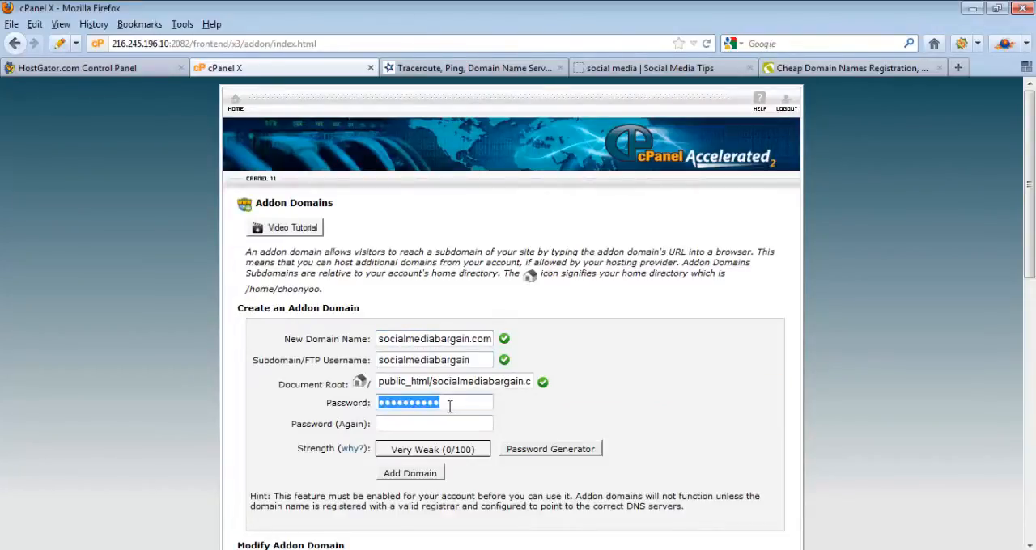
pyautogui.write('●●●●●●')
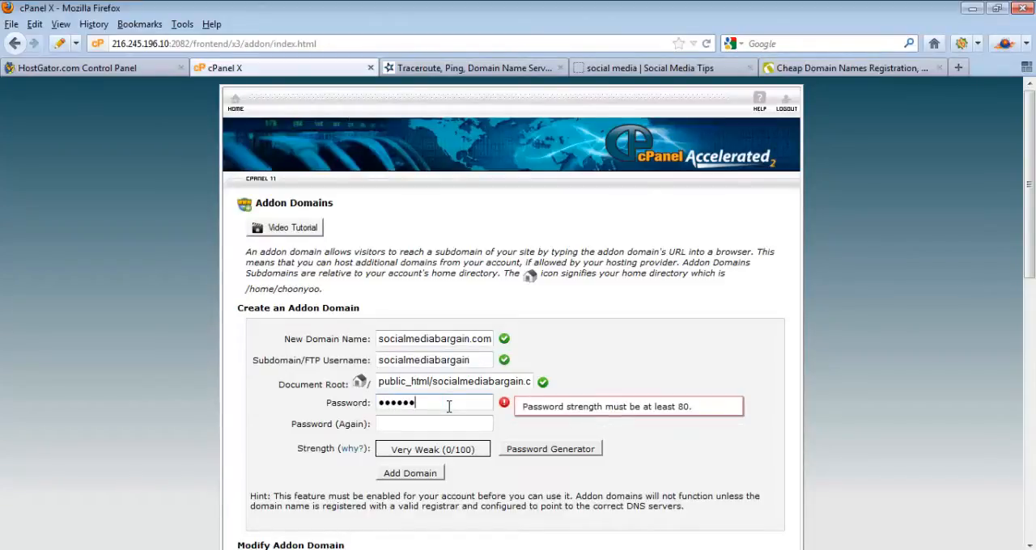
pyautogui.write('●●●●●●●●●')
pyautogui.press('Tab')
pyautogui.write('●●●●')
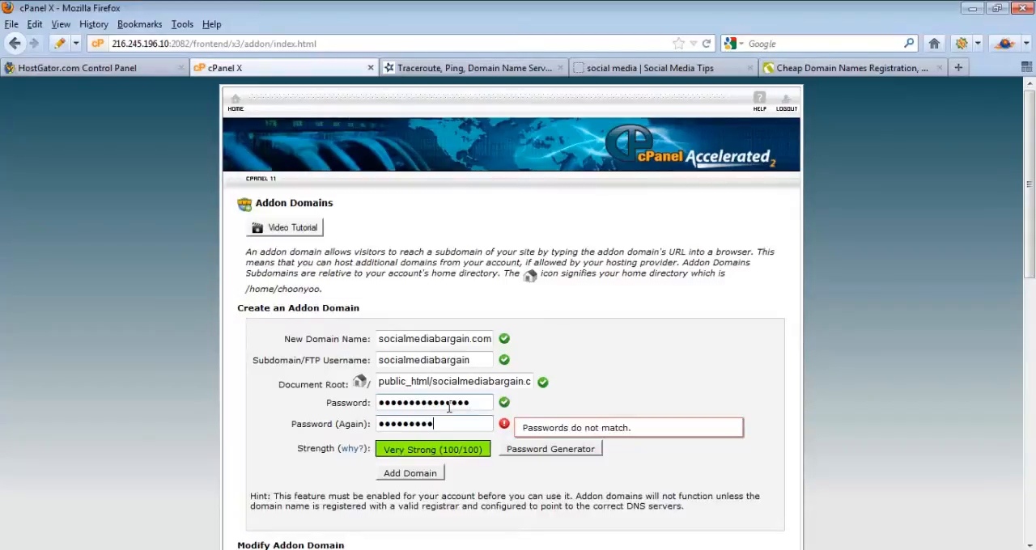
pyautogui.write('●●●●●●●●●●●')
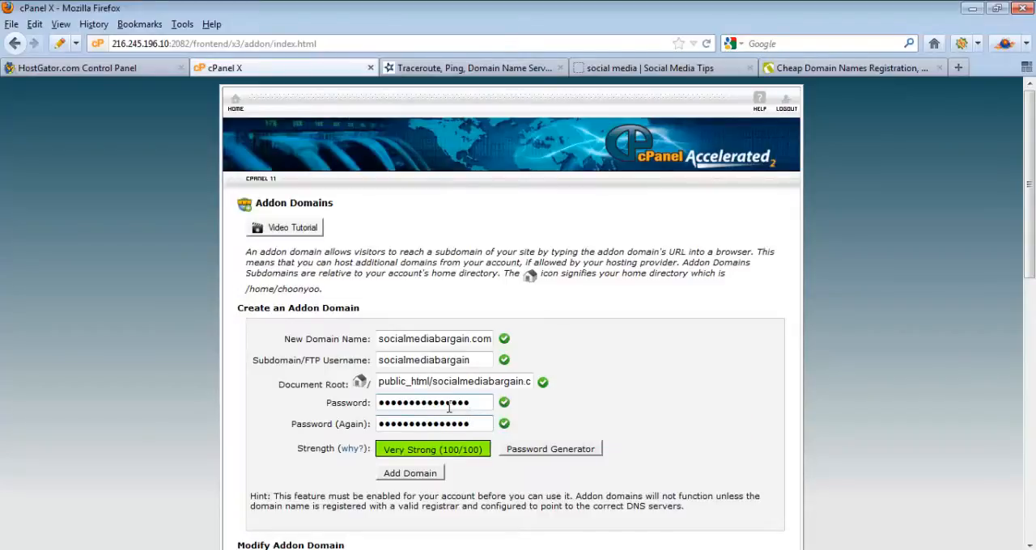
pyautogui.click(426, 478)
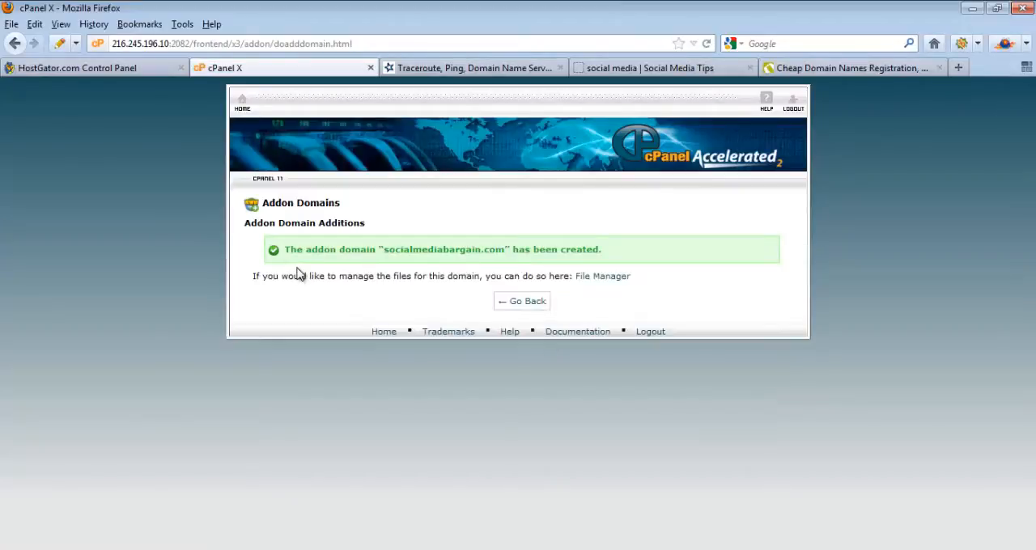
# Step: Return to the cPanel home page and check Step 4 of the transfer checklist in Notepad
pyautogui.click(533, 312)
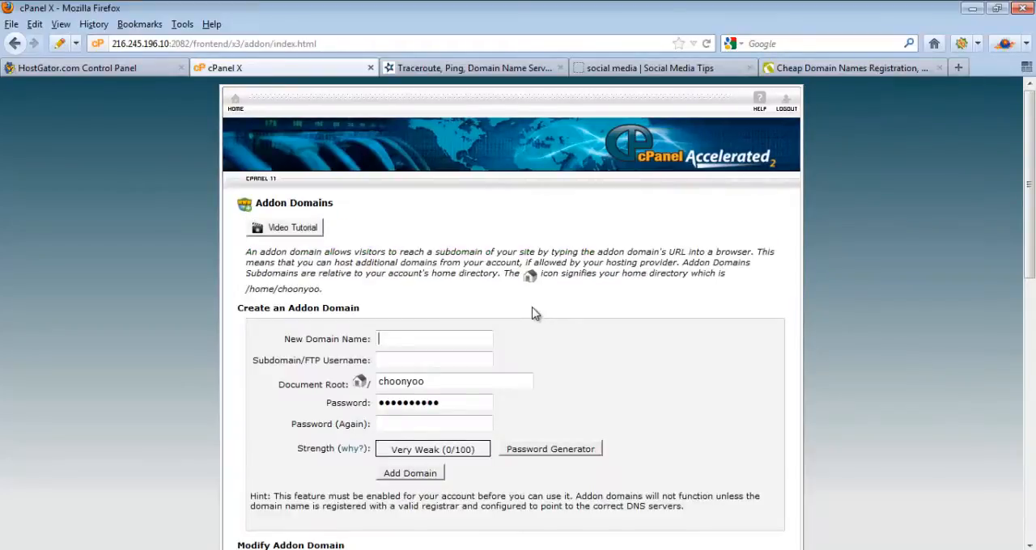
pyautogui.click(235, 105)
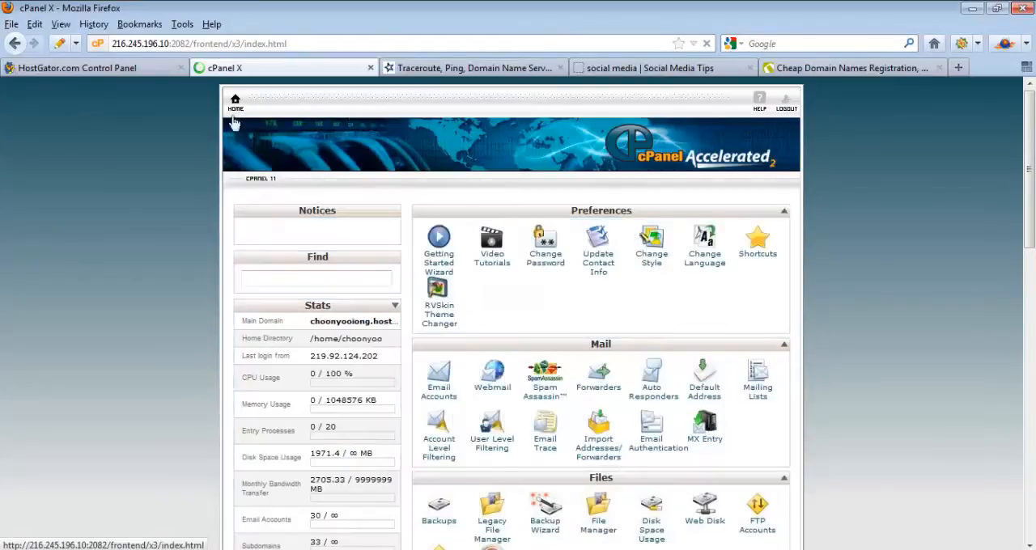
pyautogui.hotkey('alt', 'Tab')
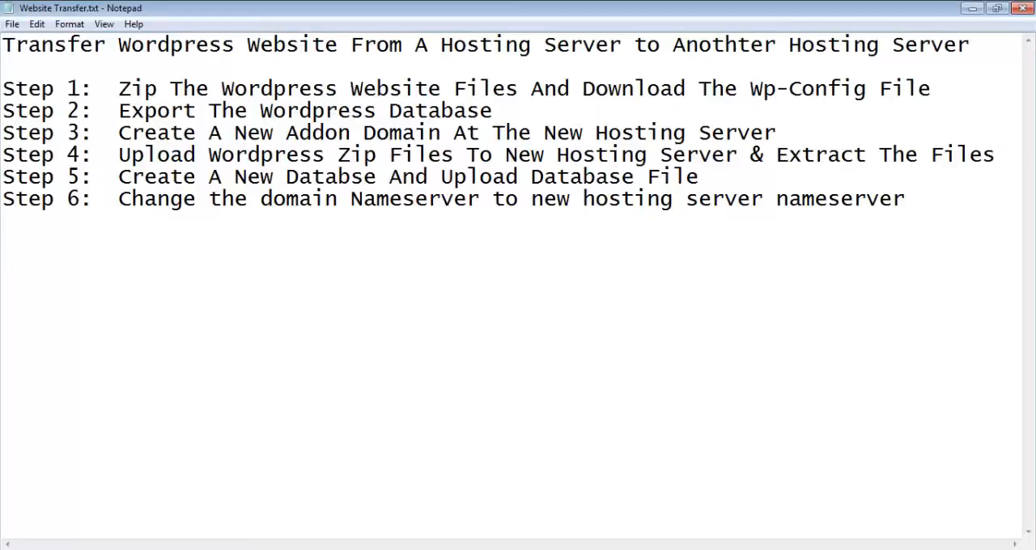
pyautogui.hotkey('alt', 'Tab')
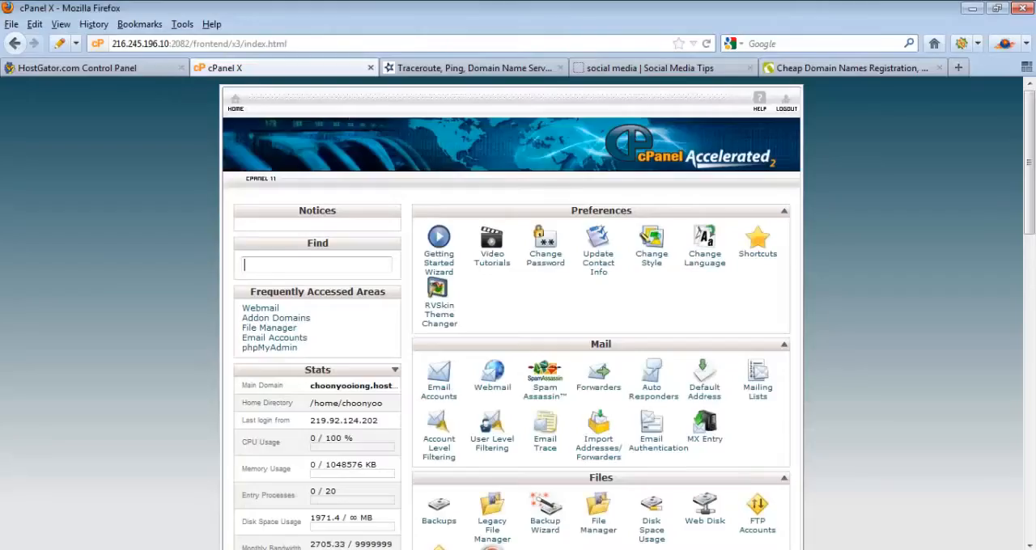
# Step: Open File Manager at the document root for socialmediabargain.com with hidden files shown, and check the folder path
pyautogui.scroll(-3, 1032, 204)
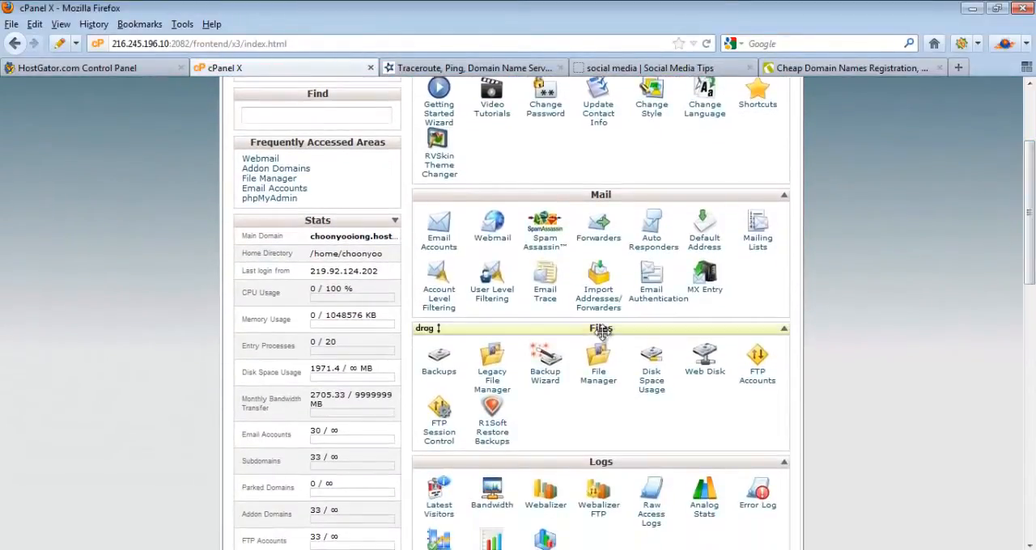
pyautogui.click(596, 374)
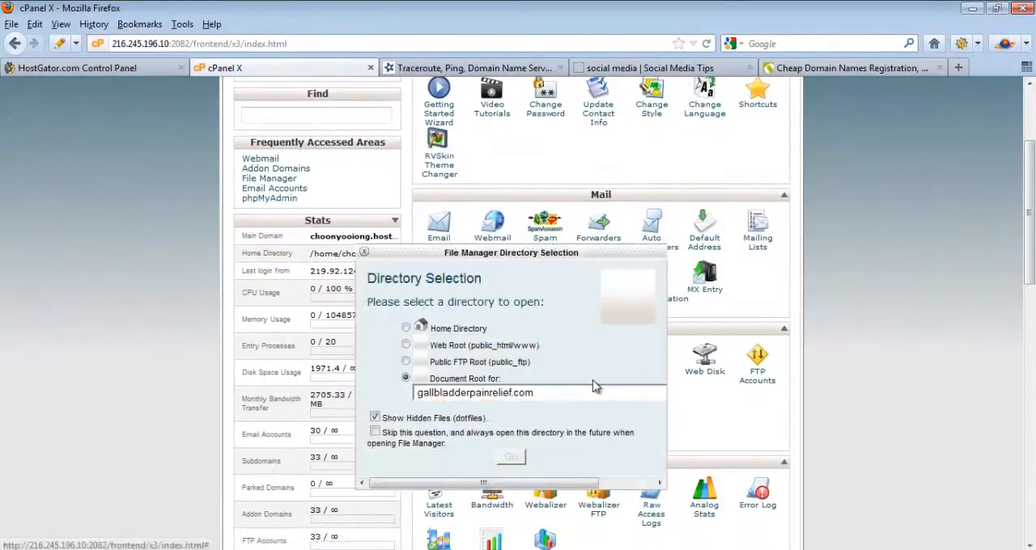
pyautogui.click(563, 397)
pyautogui.moveTo(726, 222); pyautogui.dragTo(720, 359)
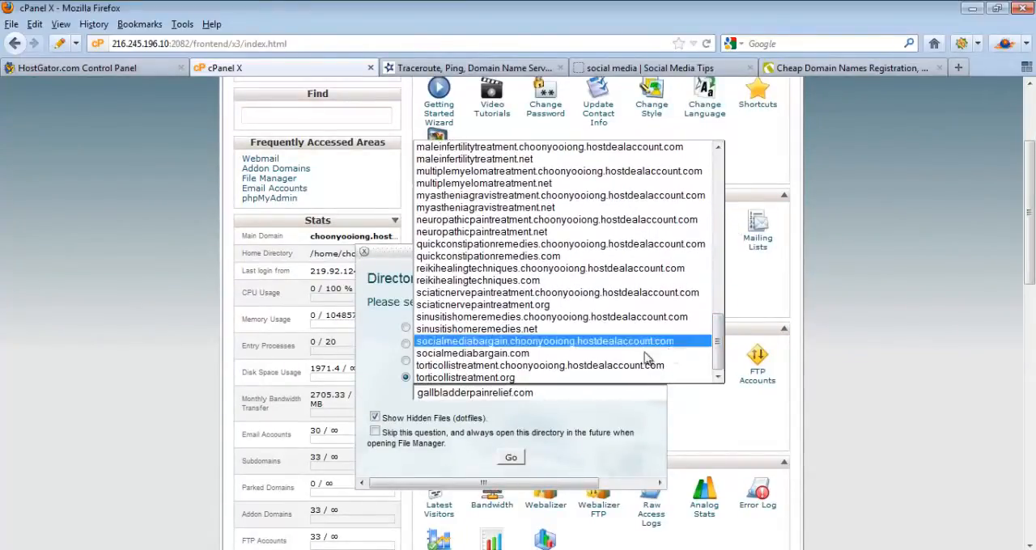
pyautogui.click(581, 354)
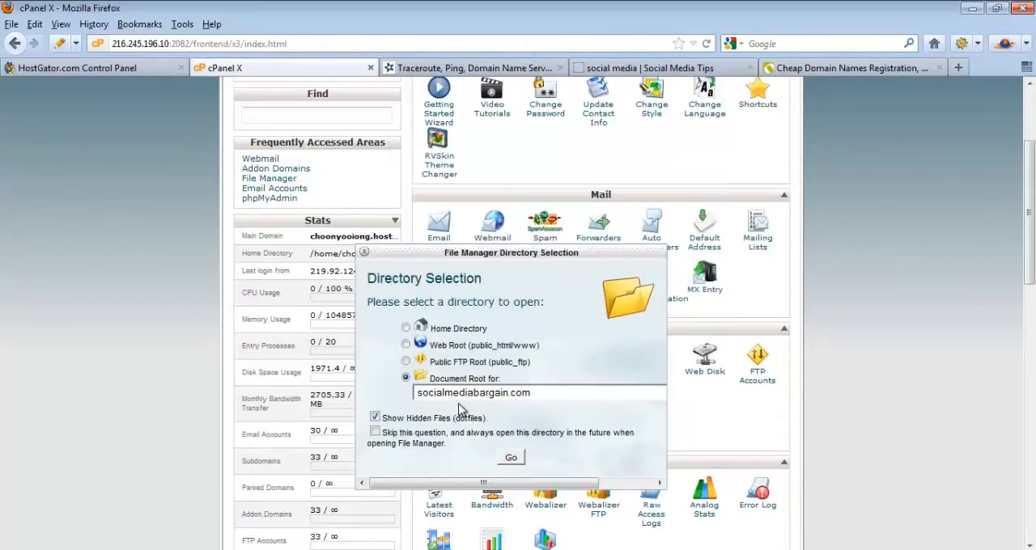
pyautogui.click(512, 460)
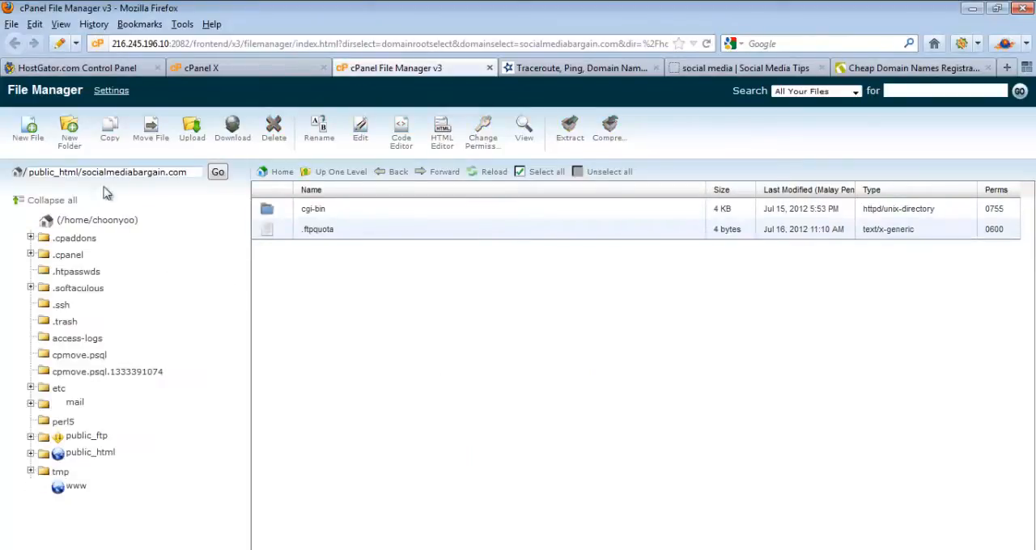
pyautogui.moveTo(193, 175); pyautogui.dragTo(19, 172)
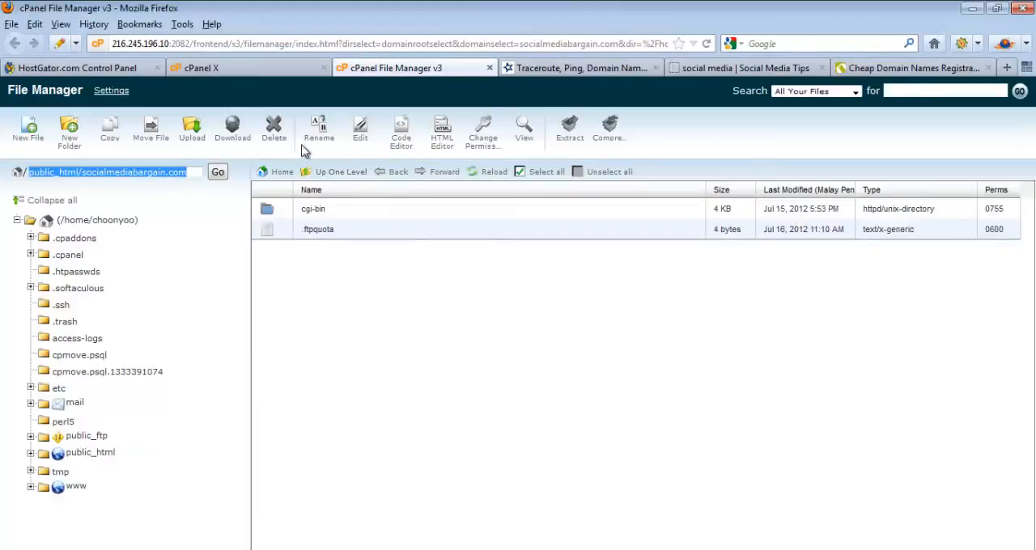
# Step: Upload socialwebsitefile.zip from the desktop Files folder to public_html/socialmediabargain.com and refresh the file list
pyautogui.click(196, 139)
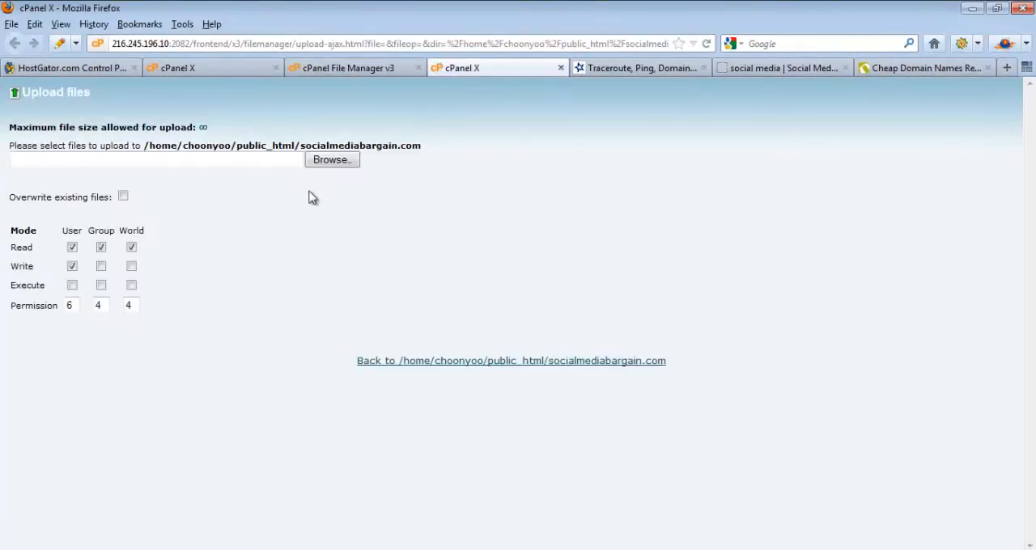
pyautogui.click(323, 162)
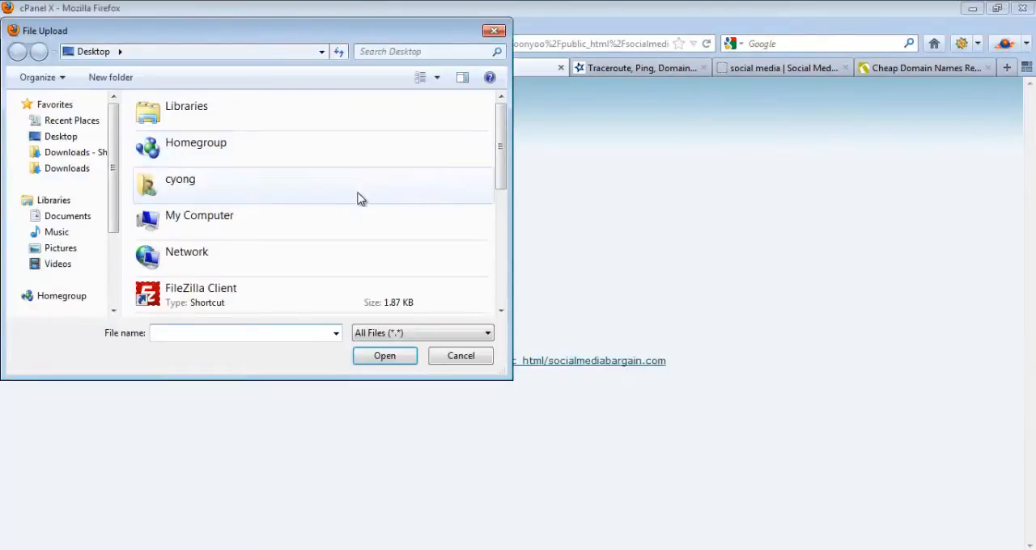
pyautogui.click(255, 226)
pyautogui.write('files')
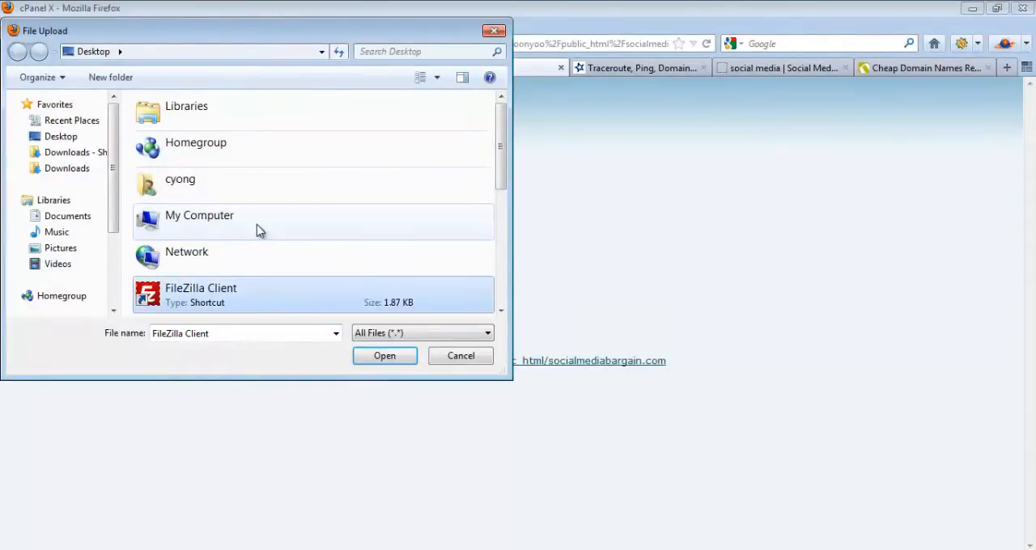
pyautogui.doubleClick(196, 121)
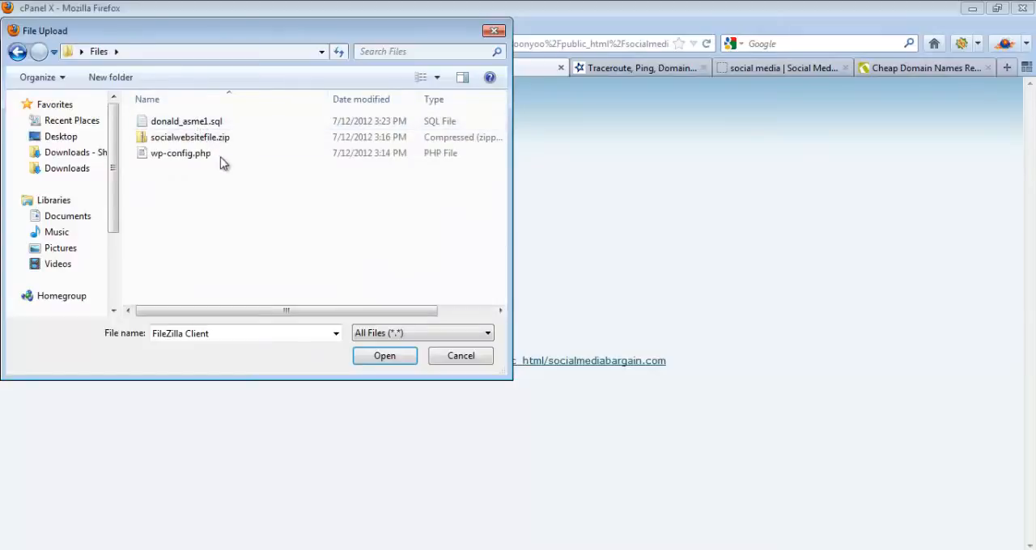
pyautogui.click(210, 139)
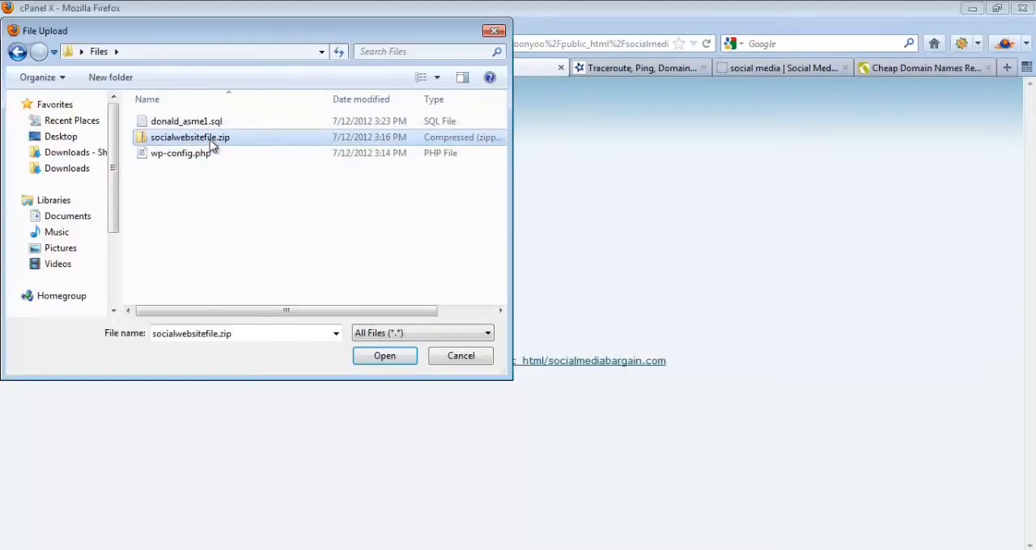
pyautogui.click(385, 357)
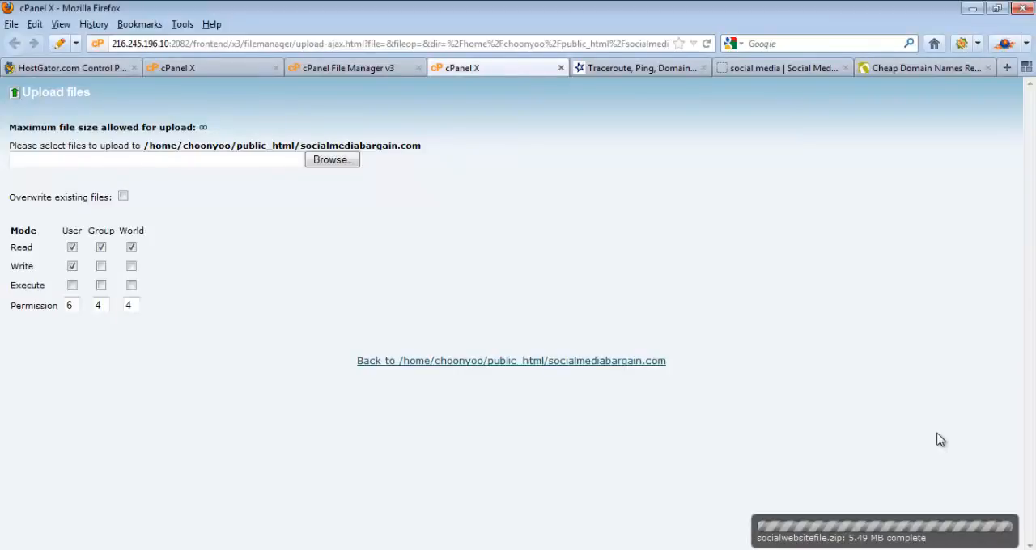
pyautogui.click(561, 68)
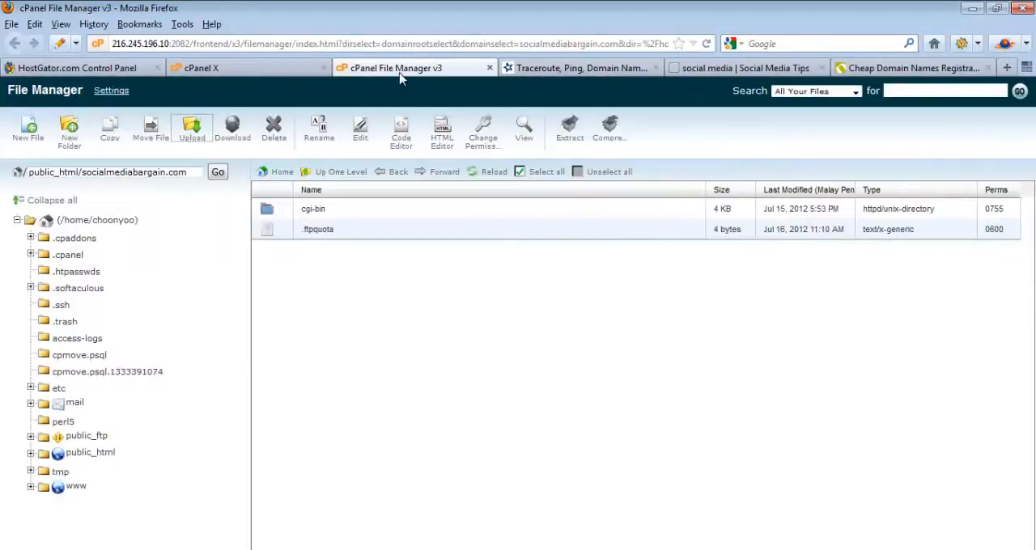
pyautogui.click(492, 172)
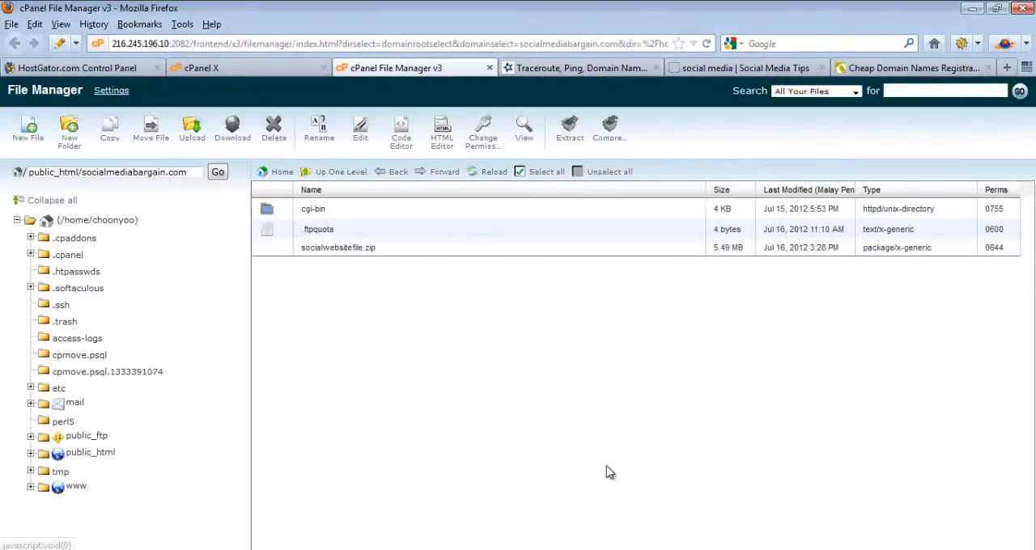
# Step: Extract socialwebsitefile.zip into /public_html/socialmediabargain.com, and refresh the file list to review the extracted files
pyautogui.click(343, 254)
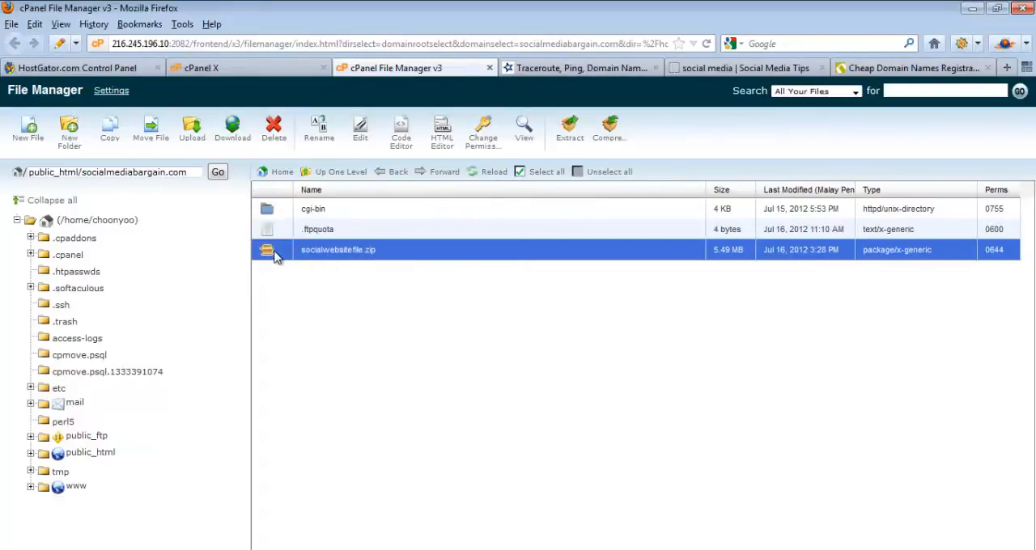
pyautogui.click(570, 139)
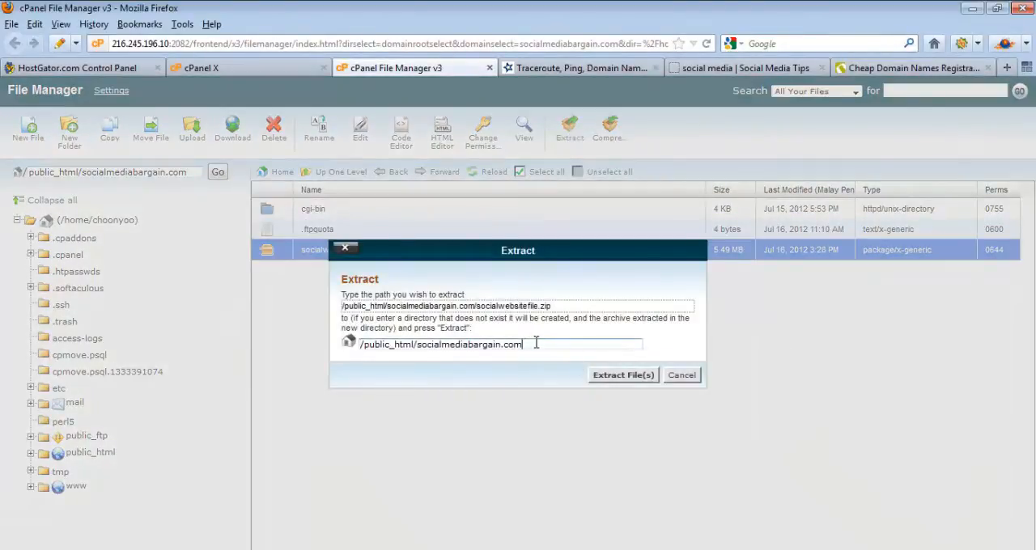
pyautogui.moveTo(536, 343); pyautogui.dragTo(411, 345)
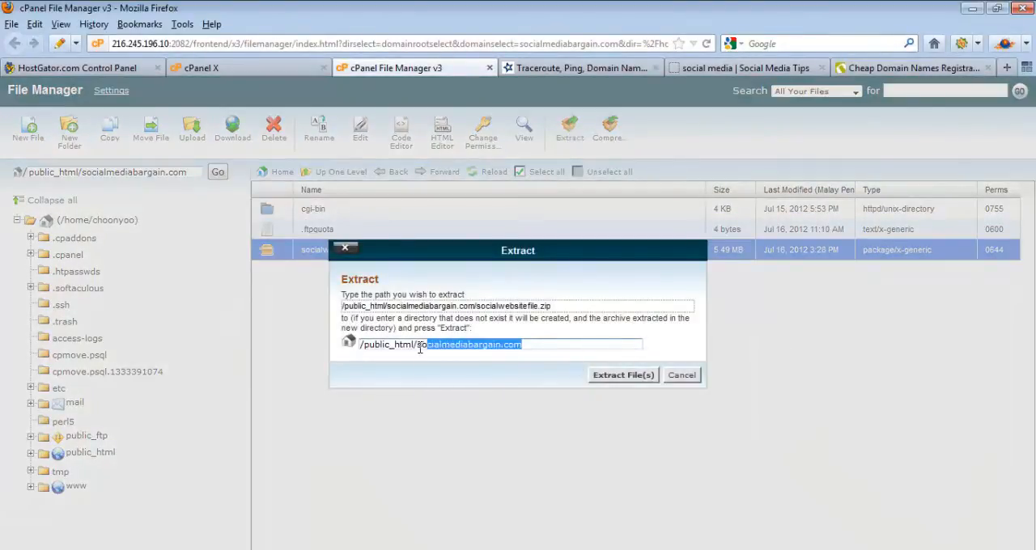
pyautogui.click(628, 379)
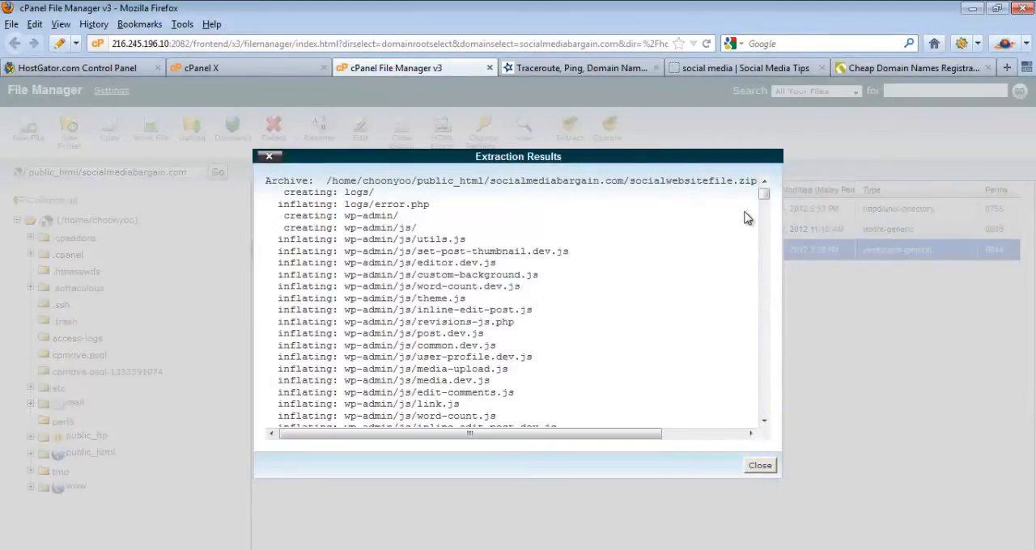
pyautogui.moveTo(764, 195); pyautogui.dragTo(782, 423)
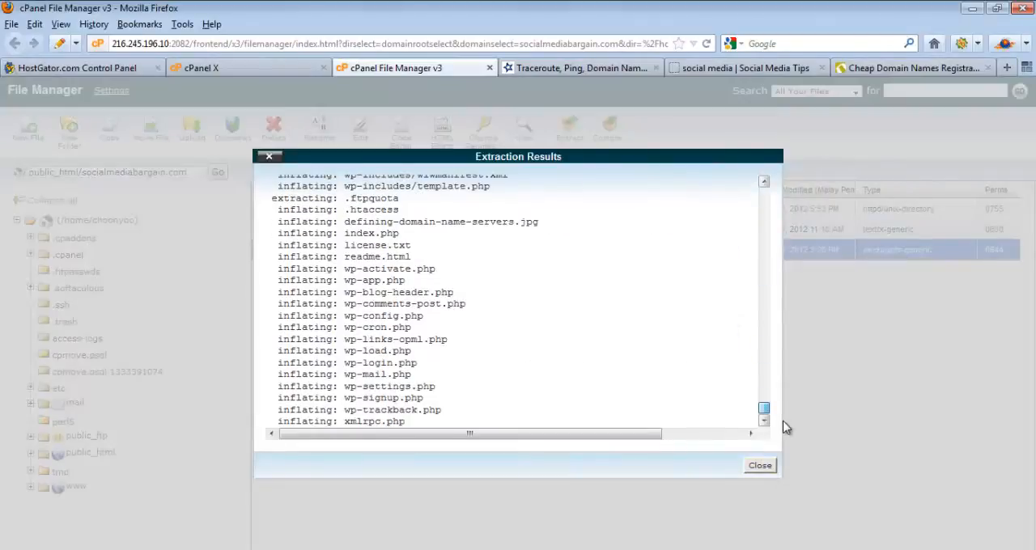
pyautogui.click(759, 467)
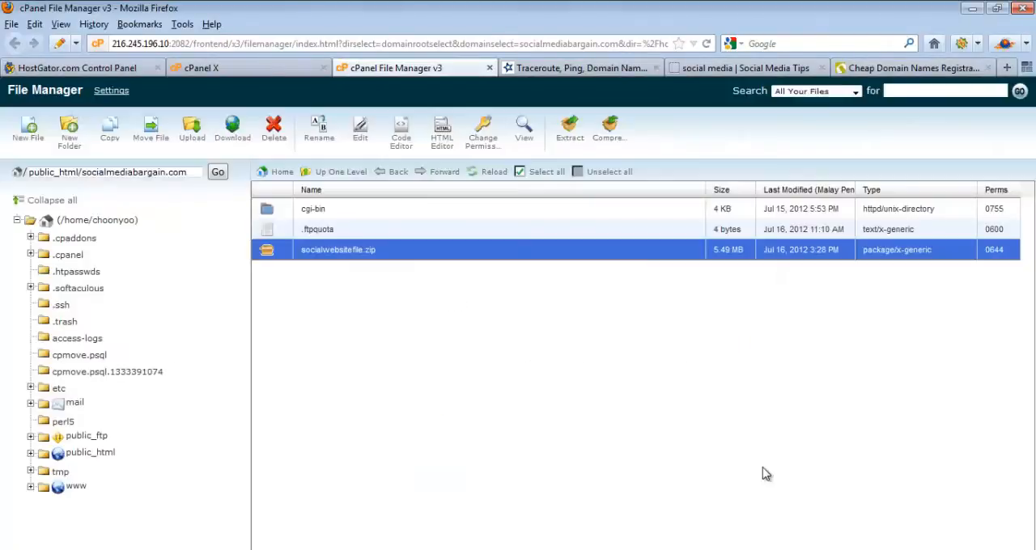
pyautogui.click(491, 174)
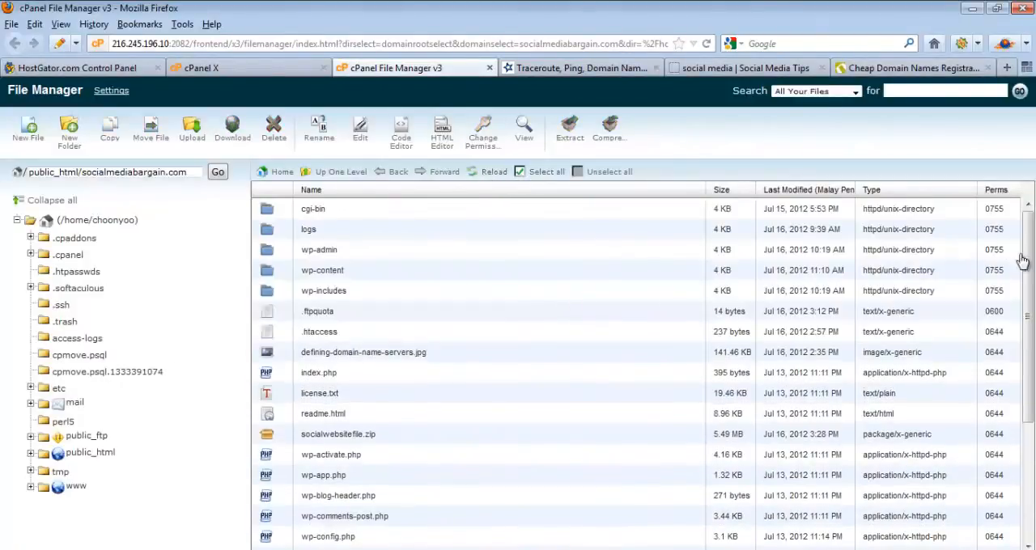
pyautogui.moveTo(1024, 260); pyautogui.dragTo(1030, 434)
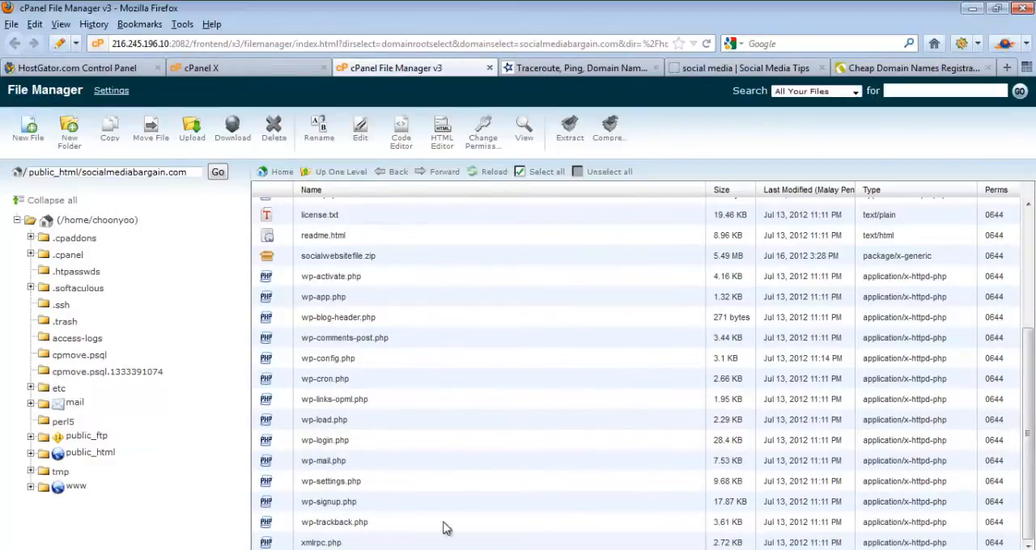
# Step: Check the transfer checklist in Notepad, then close File Manager and open MySQL Databases from the cPanel home page
pyautogui.click(398, 549)
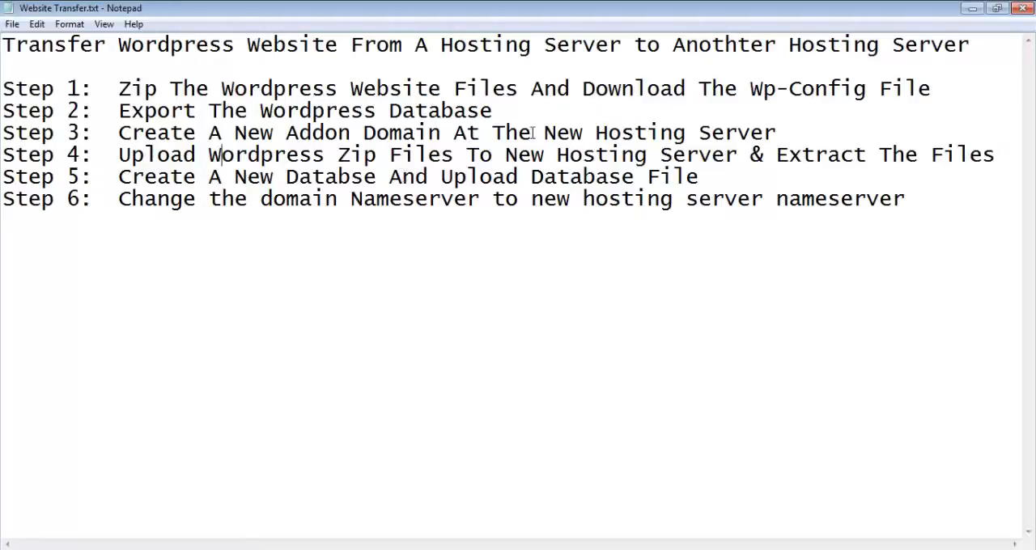
pyautogui.hotkey('alt', 'Tab')
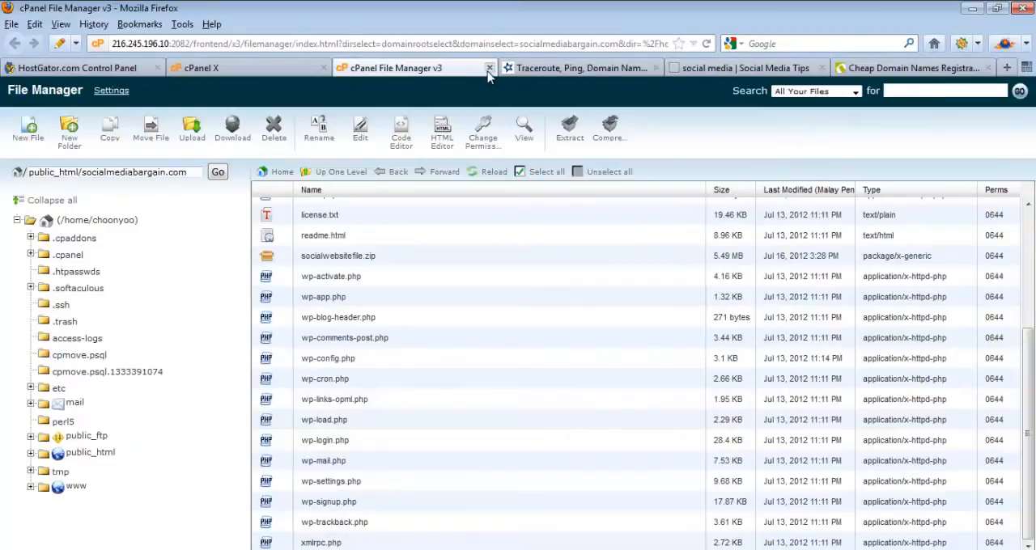
pyautogui.click(489, 68)
pyautogui.click(279, 72)
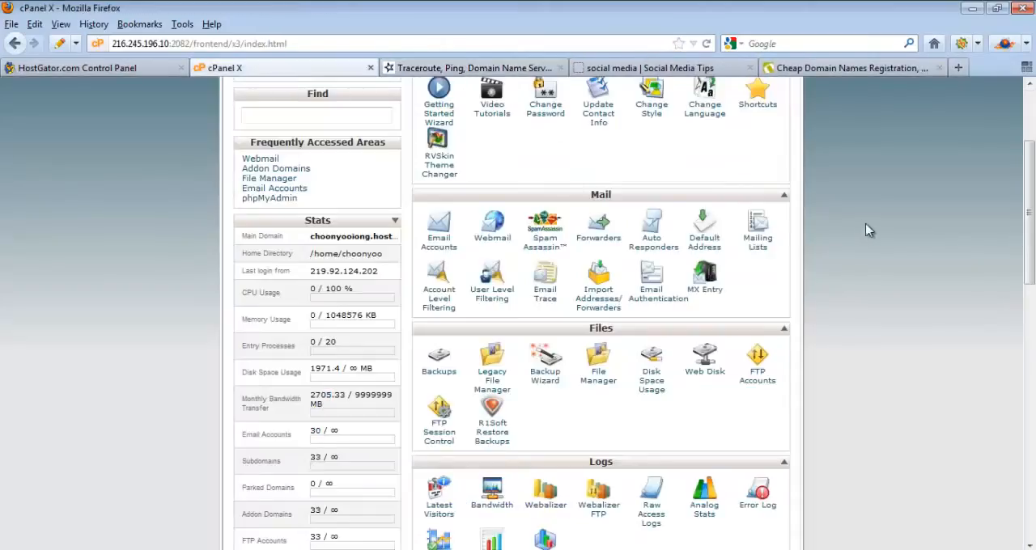
pyautogui.moveTo(1032, 229); pyautogui.dragTo(1033, 297)
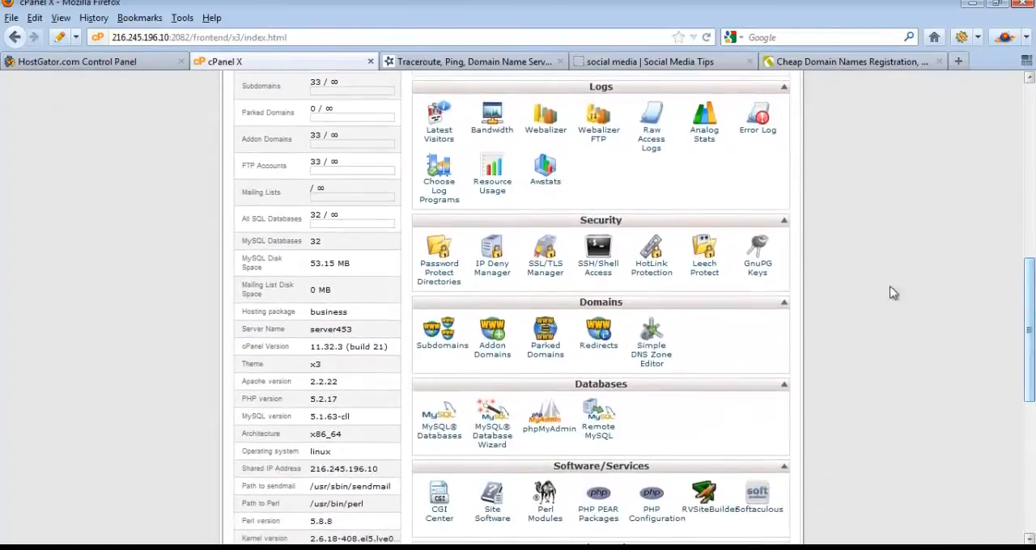
pyautogui.click(441, 437)
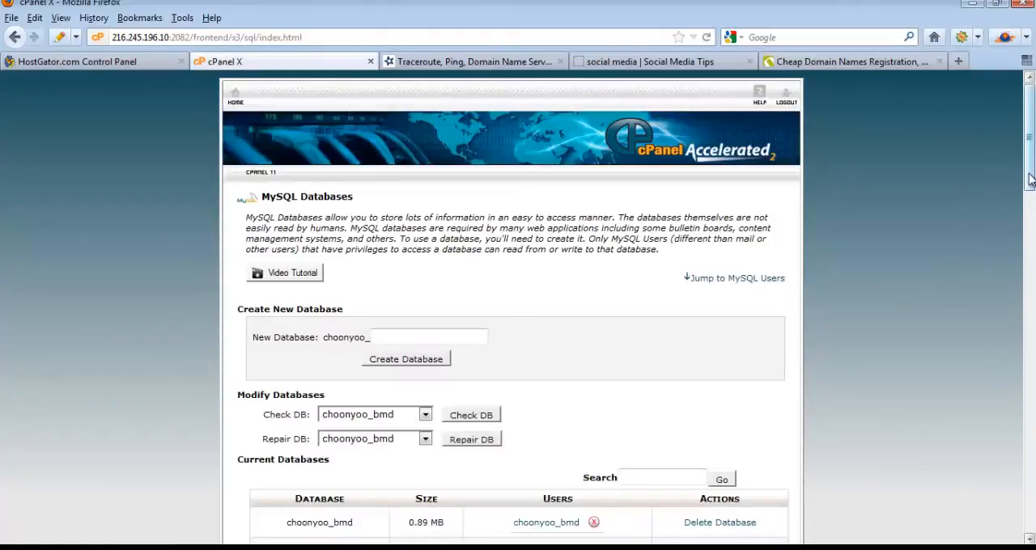
# Step: Create a new MySQL database, entering a12345 after the account prefix
pyautogui.moveTo(1030, 178); pyautogui.dragTo(1034, 202)
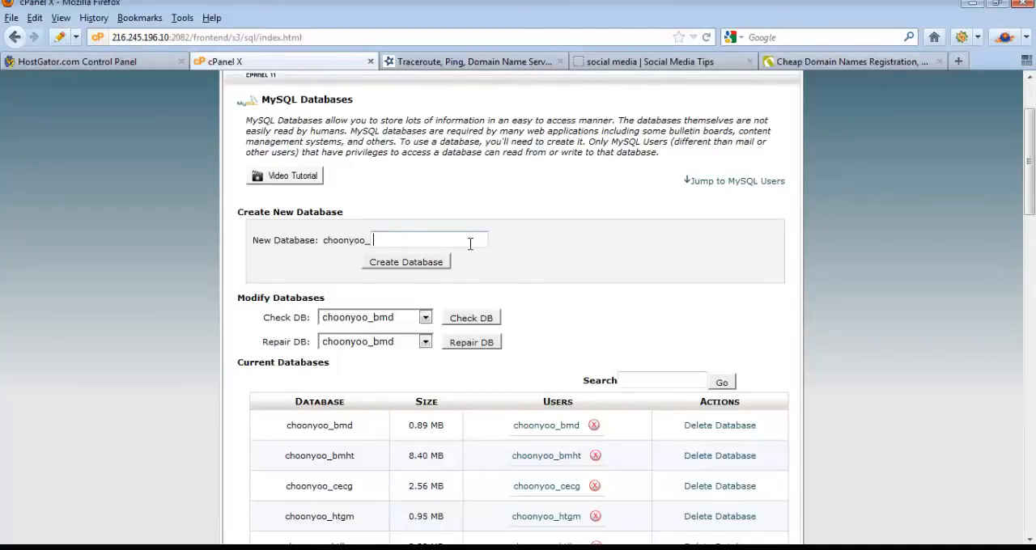
pyautogui.write('a12345')
pyautogui.click(421, 267)
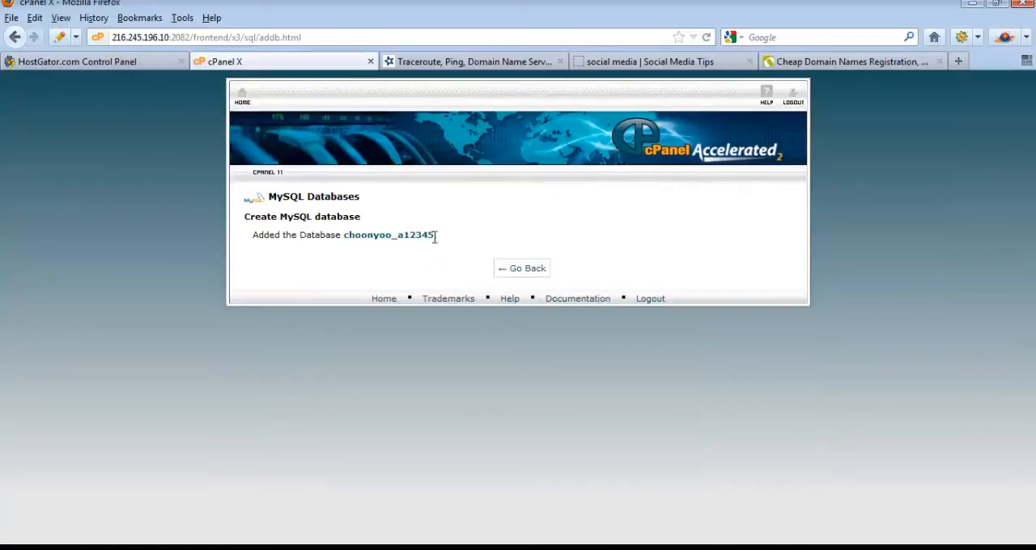
# Step: Copy the new database's full name and record it below the checklist in Notepad, labelled "database name:"
pyautogui.moveTo(436, 234); pyautogui.dragTo(357, 236)
pyautogui.rightClick(383, 236)
pyautogui.click(429, 252)
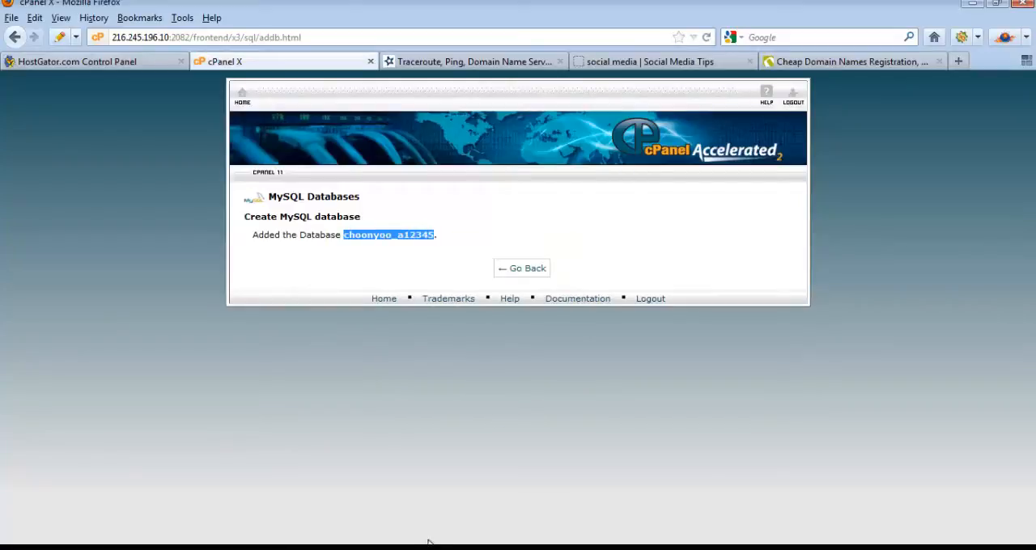
pyautogui.click(353, 548)
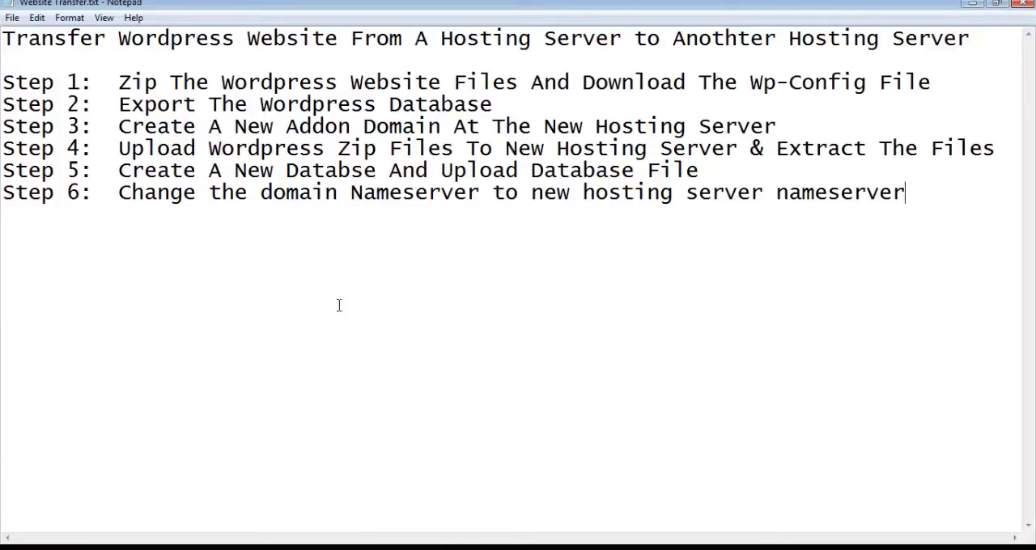
pyautogui.write('database name')
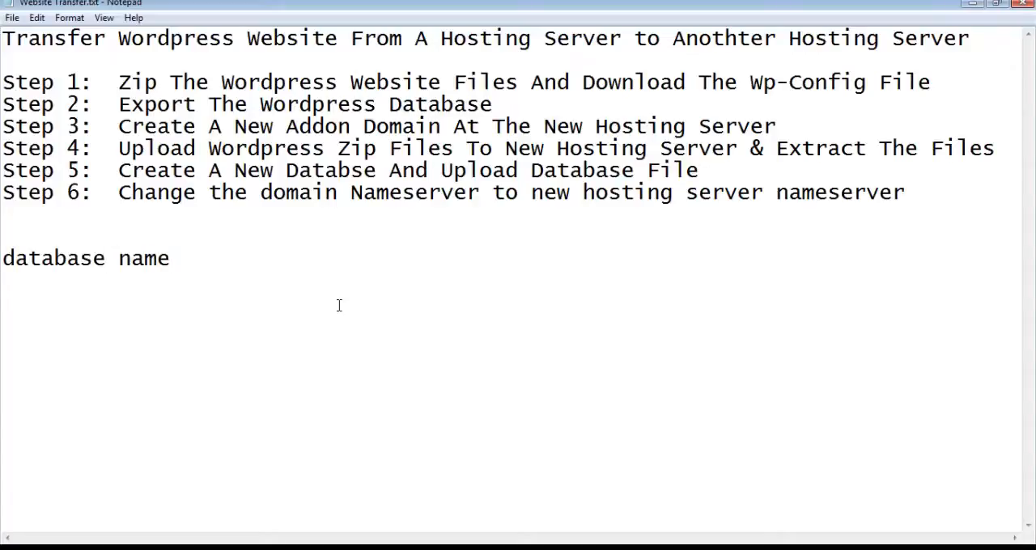
pyautogui.write(':')
pyautogui.hotkey('ctrl', 'v')
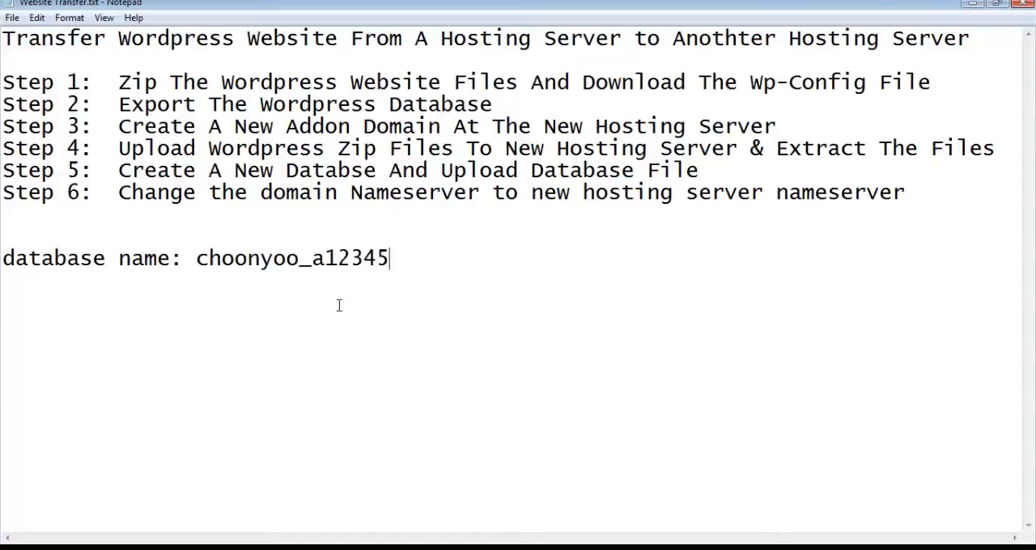
# Step: Return to MySQL Databases in cPanel and enter a12usr as the username for a new MySQL user
pyautogui.click(347, 548)
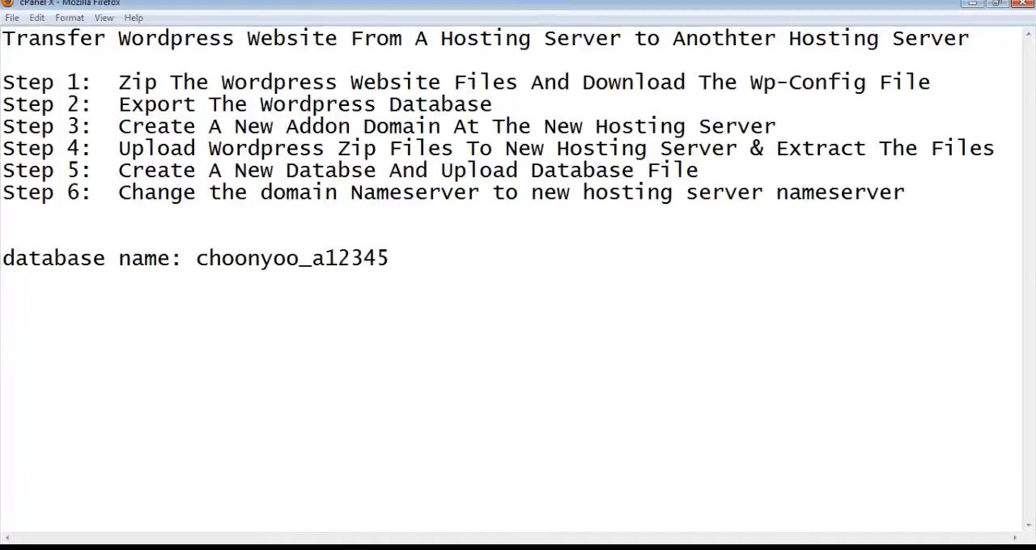
pyautogui.click(531, 274)
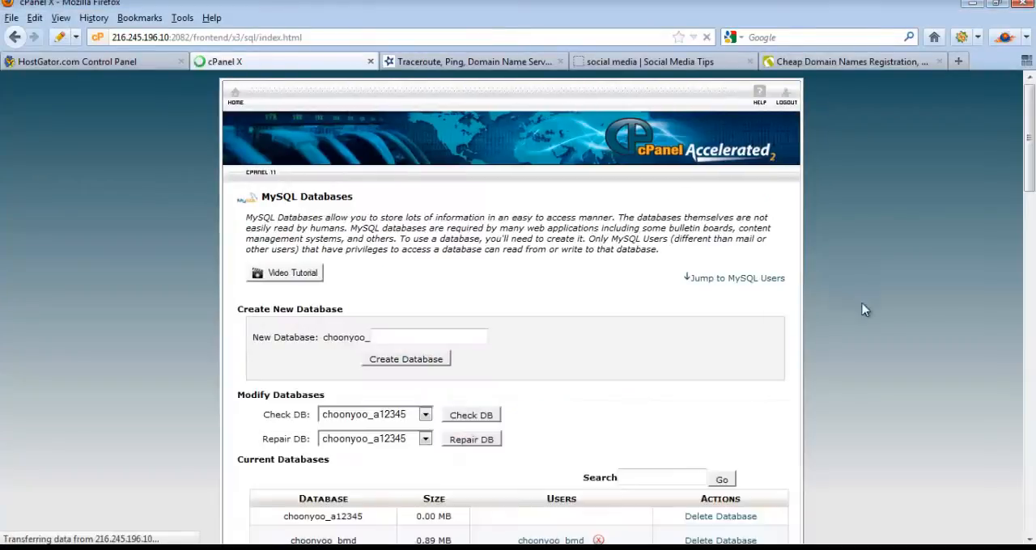
pyautogui.scroll(-1, 1032, 190)
pyautogui.moveTo(1032, 190); pyautogui.dragTo(1029, 377)
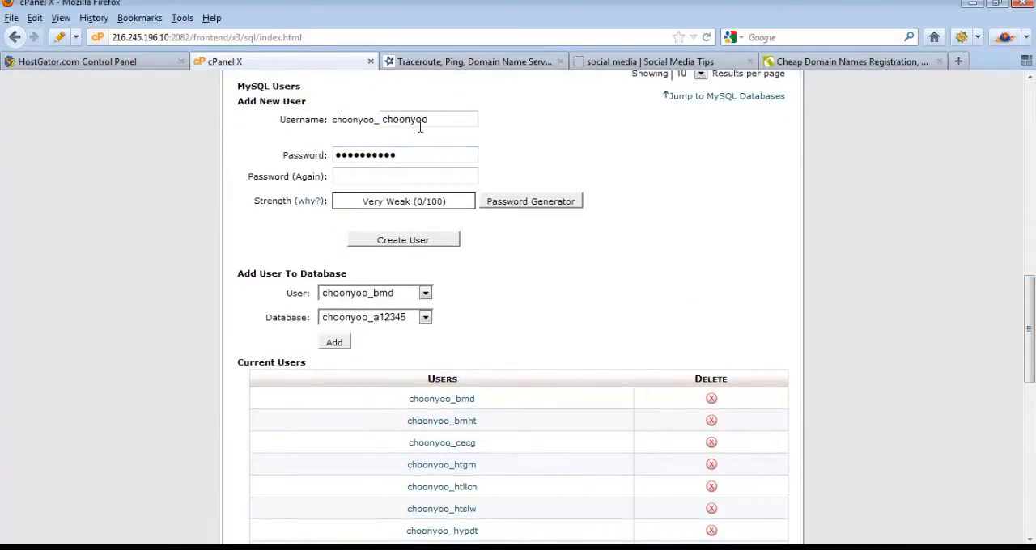
pyautogui.moveTo(431, 120); pyautogui.dragTo(349, 121)
pyautogui.write('a12usr')
pyautogui.doubleClick(368, 156)
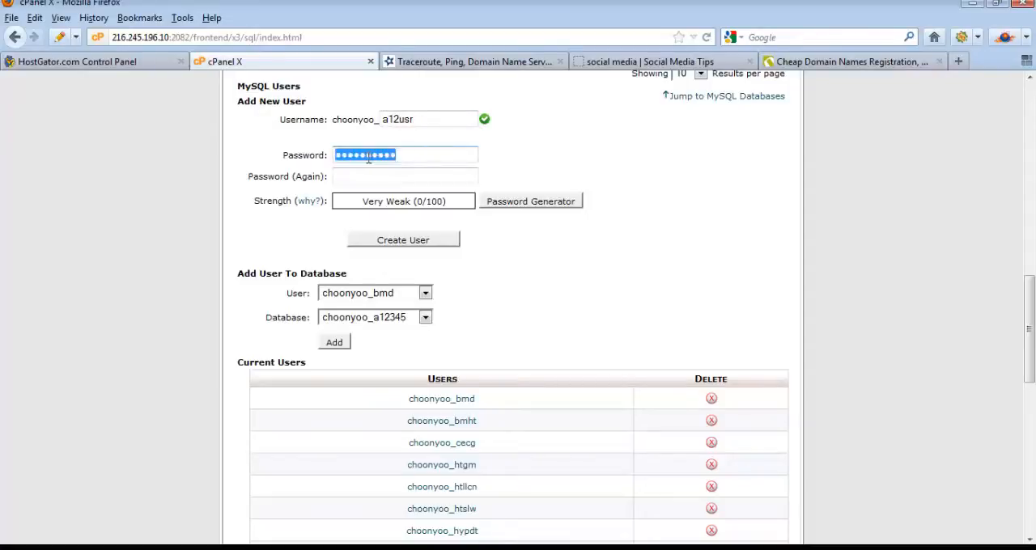
# Step: Generate a password for the new MySQL user with the Password Generator and copy it
pyautogui.click(531, 203)
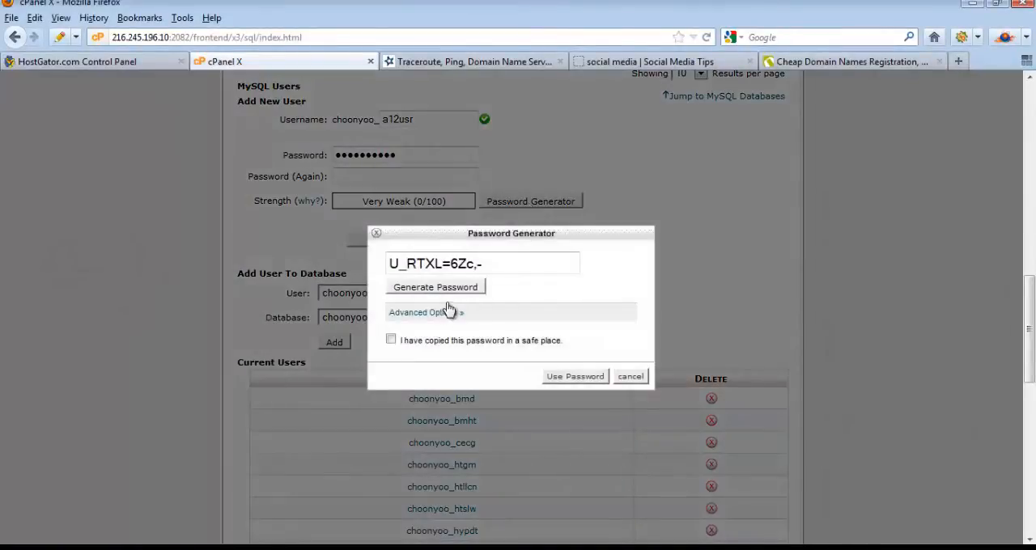
pyautogui.moveTo(497, 271); pyautogui.dragTo(385, 264)
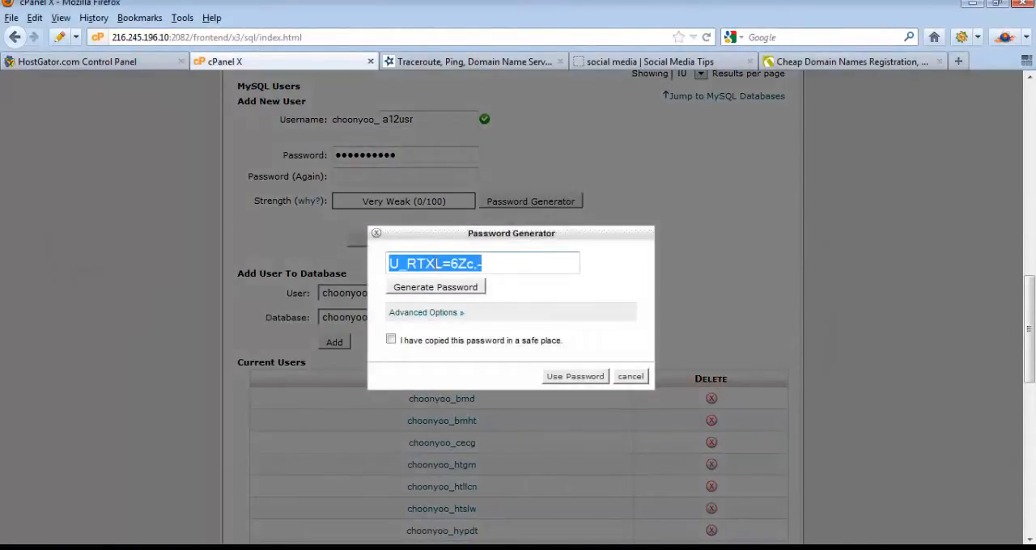
pyautogui.rightClick(432, 264)
pyautogui.click(484, 314)
# Step: Record the generated password in Notepad on a new line labelled "database password:"
pyautogui.hotkey('alt', 'Tab')
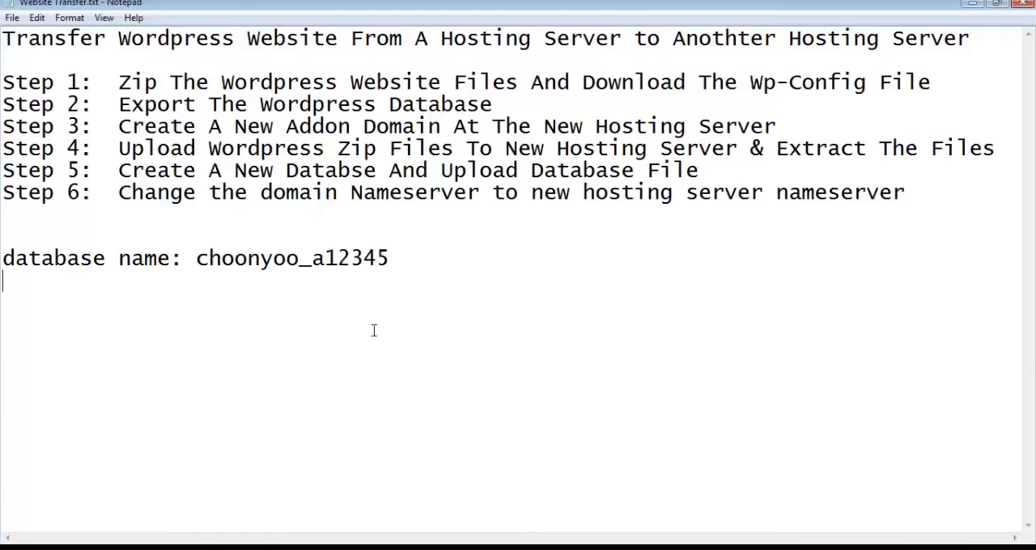
pyautogui.press('Return')
pyautogui.write('daba')
pyautogui.press('BackSpace')
pyautogui.press('BackSpace')
pyautogui.write('rab')
pyautogui.press('BackSpace')
pyautogui.press('BackSpace')
pyautogui.write('tabase password')
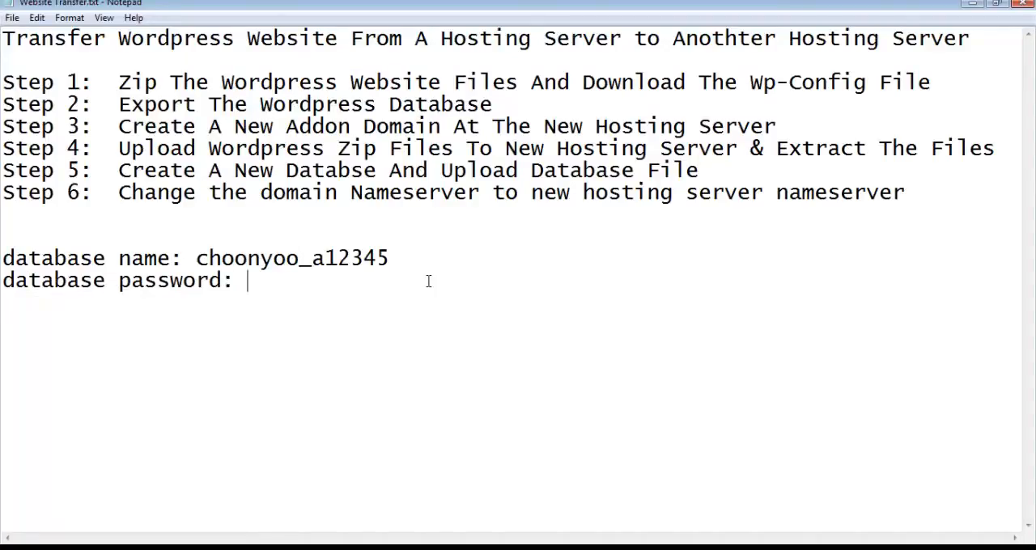
pyautogui.write(':')
pyautogui.hotkey('ctrl', 'v')
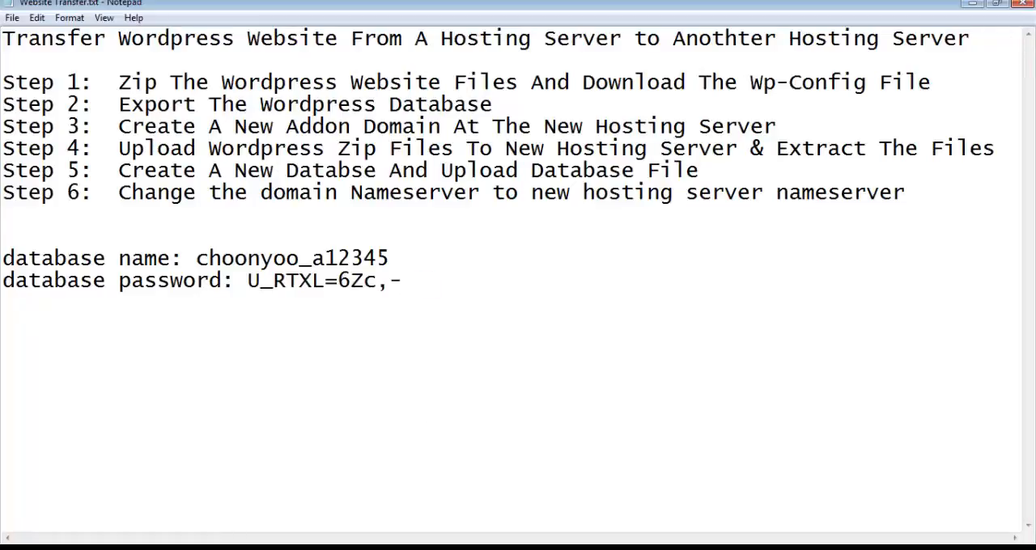
# Step: Mark the generated password as safely copied, apply it to both password fields in cPanel, and create the a12usr user
pyautogui.hotkey('alt', 'Tab')
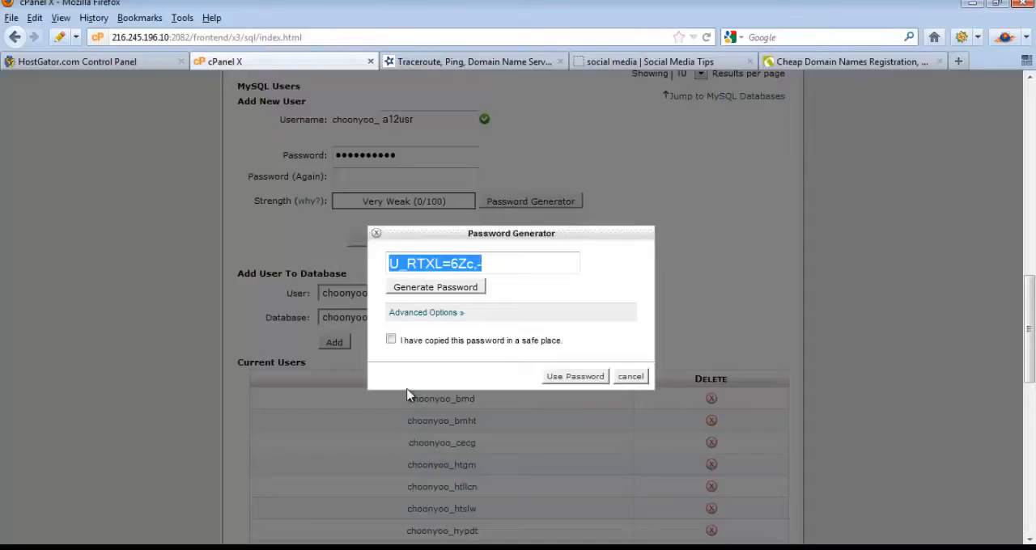
pyautogui.click(392, 341)
pyautogui.click(575, 377)
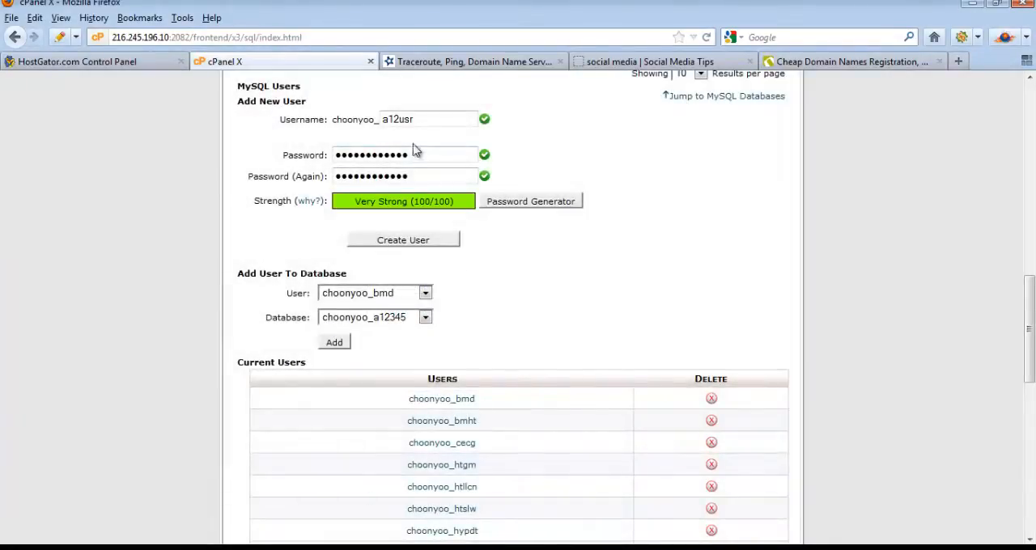
pyautogui.click(430, 242)
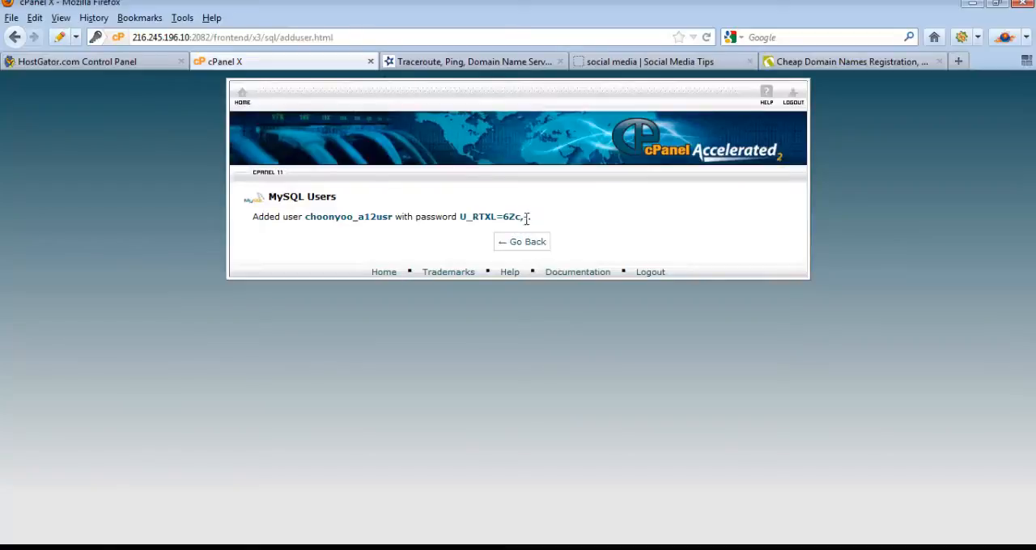
# Step: Copy the new MySQL user's full username and record it in Notepad on a line labelled "database user :"
pyautogui.moveTo(393, 217); pyautogui.dragTo(308, 218)
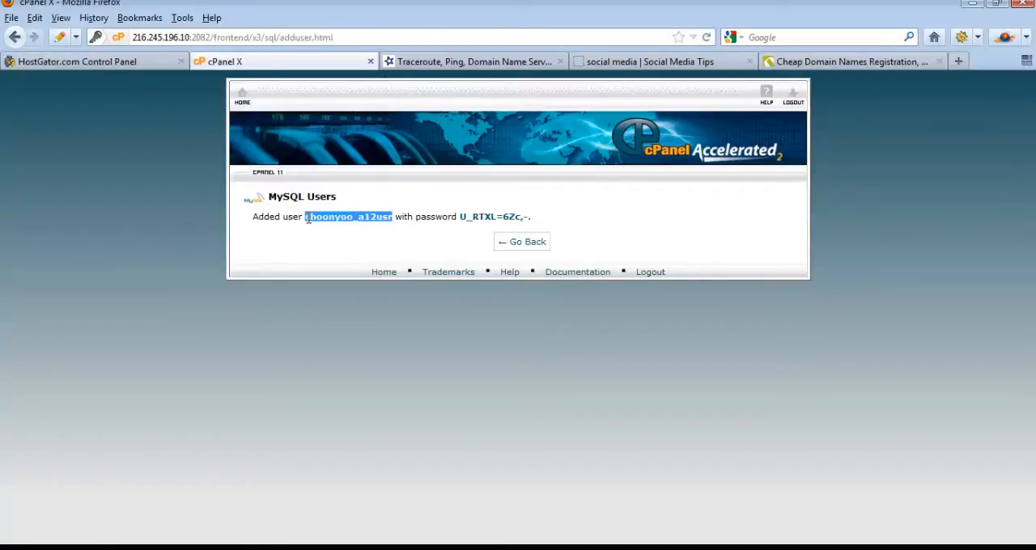
pyautogui.rightClick(327, 219)
pyautogui.click(360, 230)
pyautogui.click(396, 548)
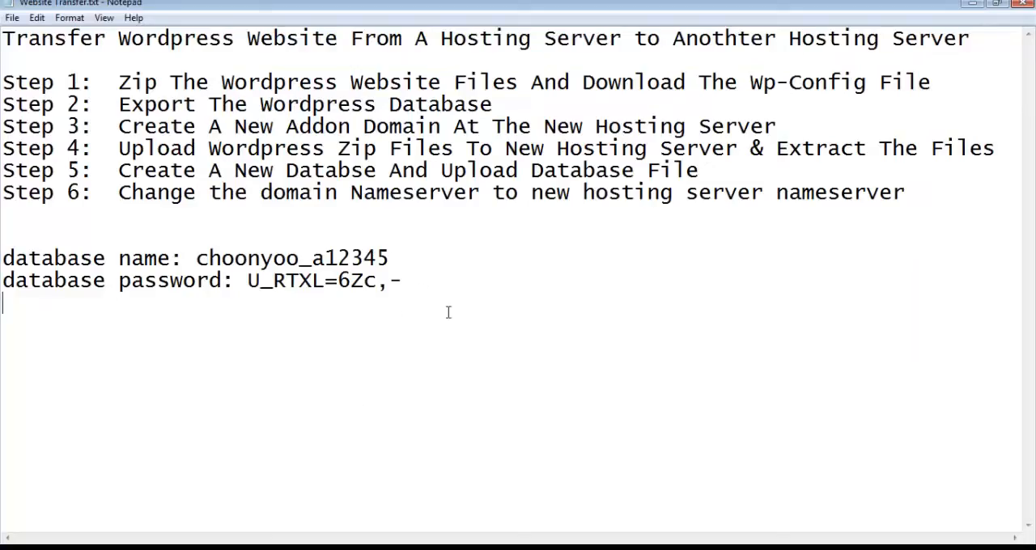
pyautogui.write('databv')
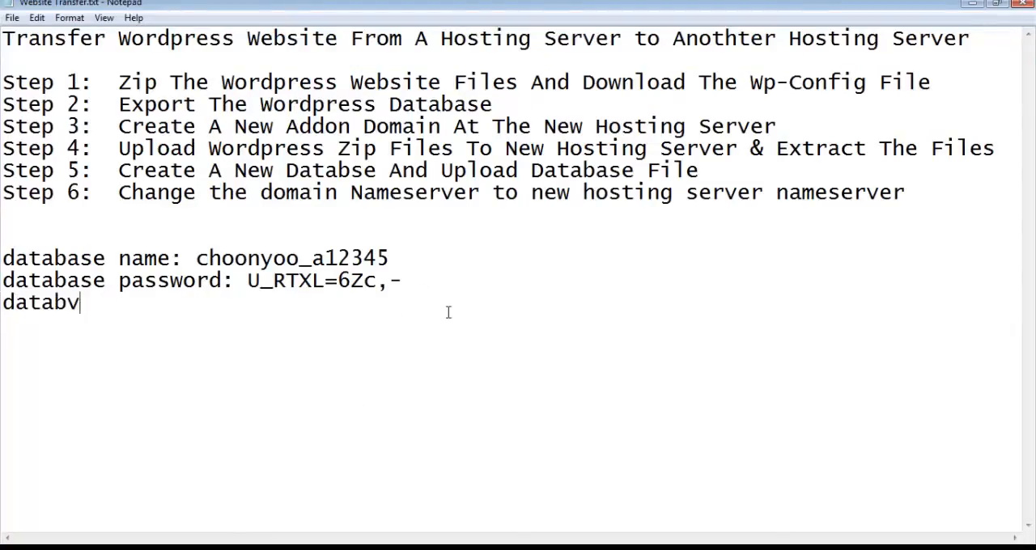
pyautogui.press('BackSpace')
pyautogui.press('BackSpace')
pyautogui.write('base use')
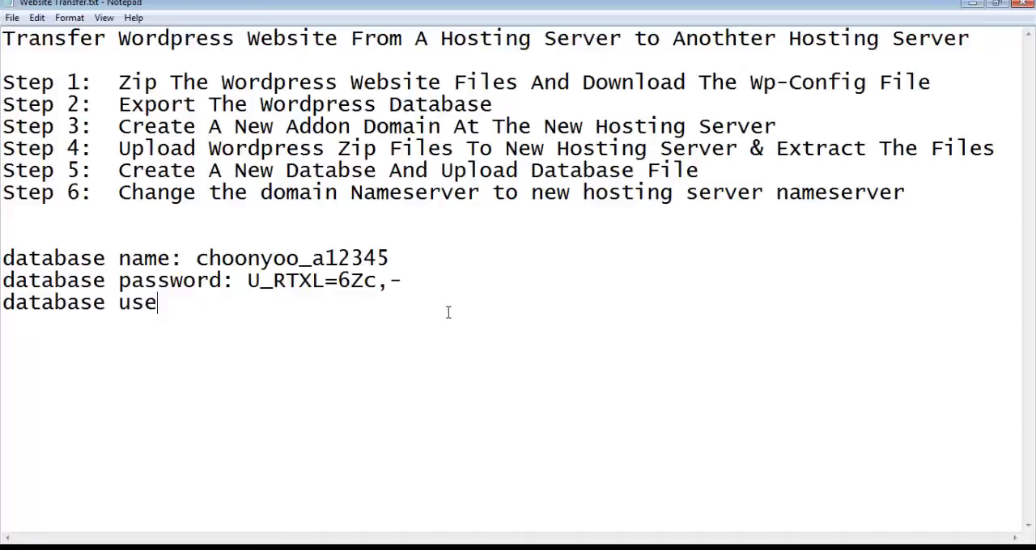
pyautogui.write('r :')
pyautogui.hotkey('ctrl', 'v')
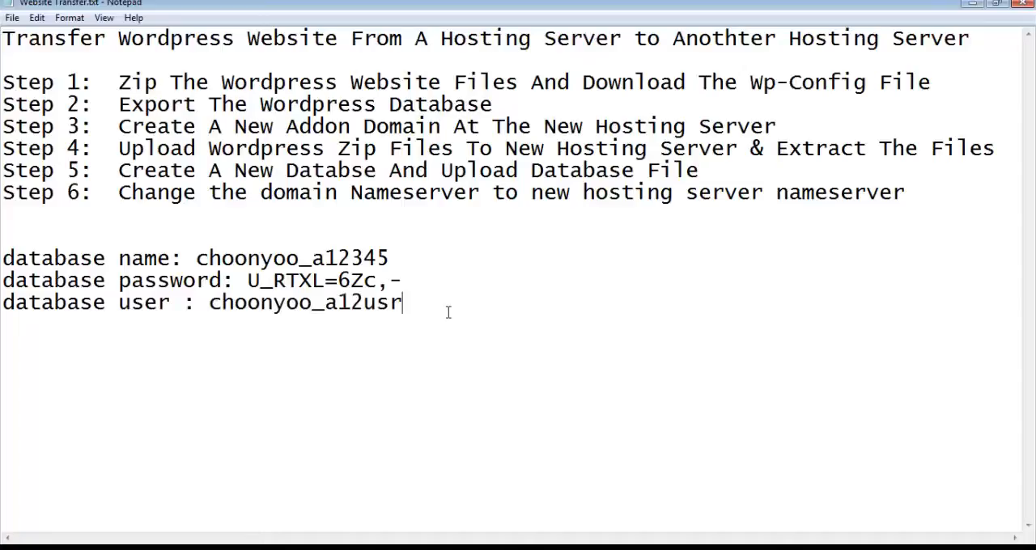
# Step: Back in cPanel, add the a12usr user to the a12345 database with ALL PRIVILEGES
pyautogui.hotkey('alt', 'Tab')
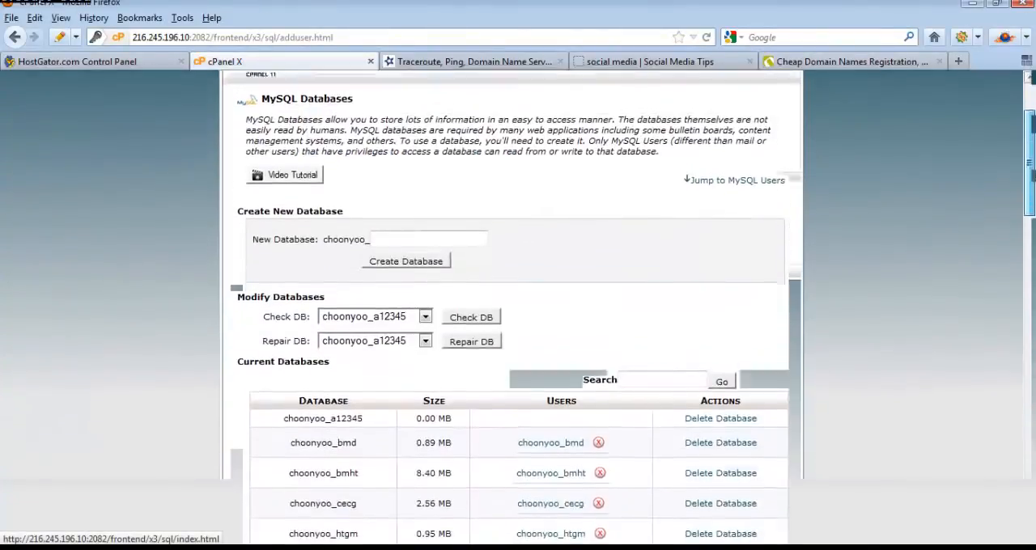
pyautogui.moveTo(1032, 158); pyautogui.dragTo(1032, 379)
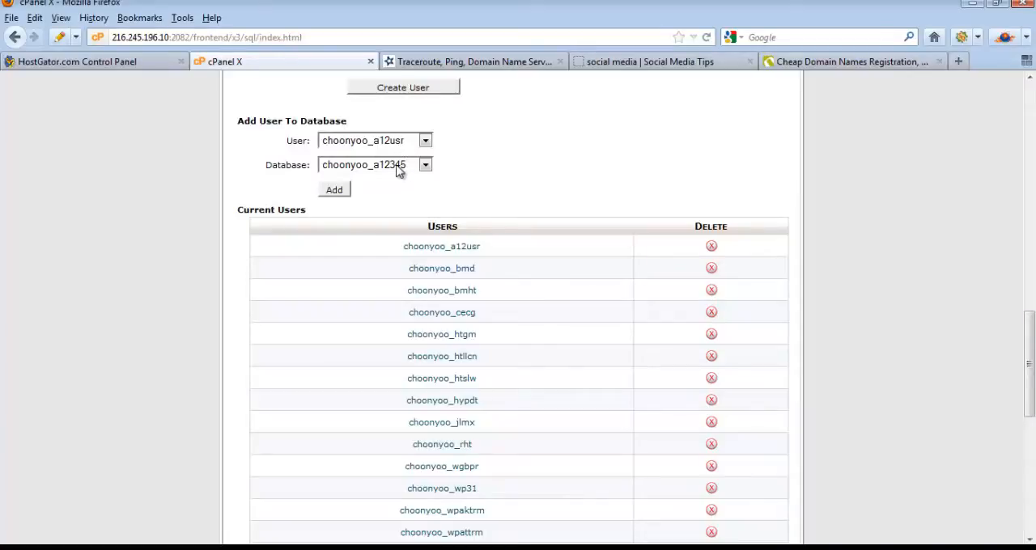
pyautogui.click(340, 197)
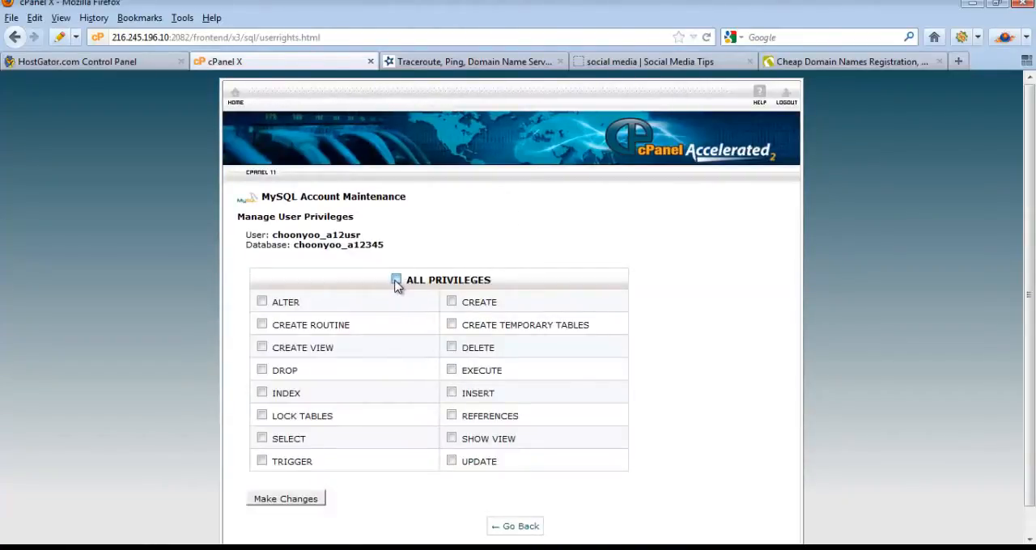
pyautogui.click(395, 281)
pyautogui.click(296, 502)
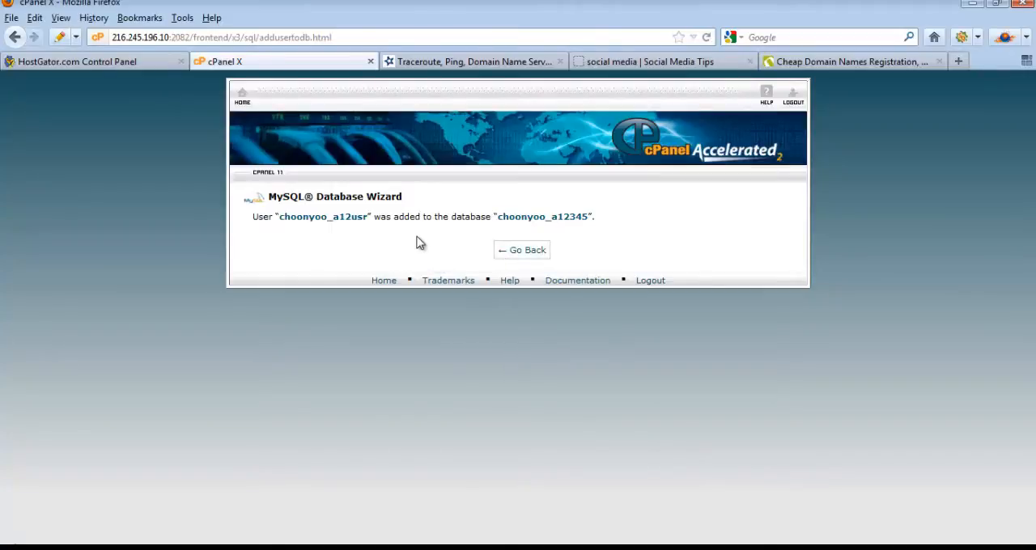
# Step: Return to the cPanel home page, open phpMyAdmin and select the a12345 database, checking its name against the Notepad notes
pyautogui.click(251, 108)
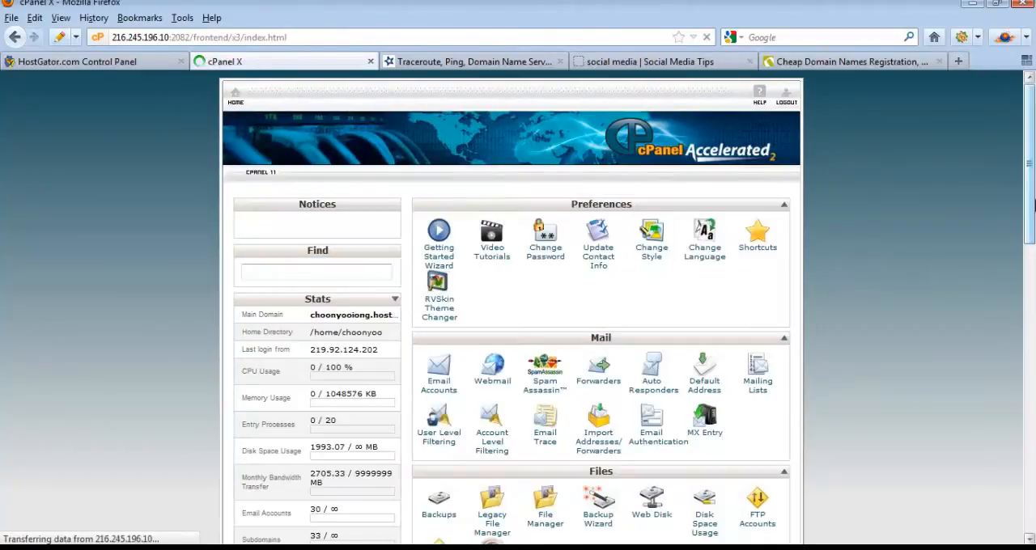
pyautogui.scroll(-1, 1033, 228)
pyautogui.moveTo(1034, 228); pyautogui.dragTo(1034, 323)
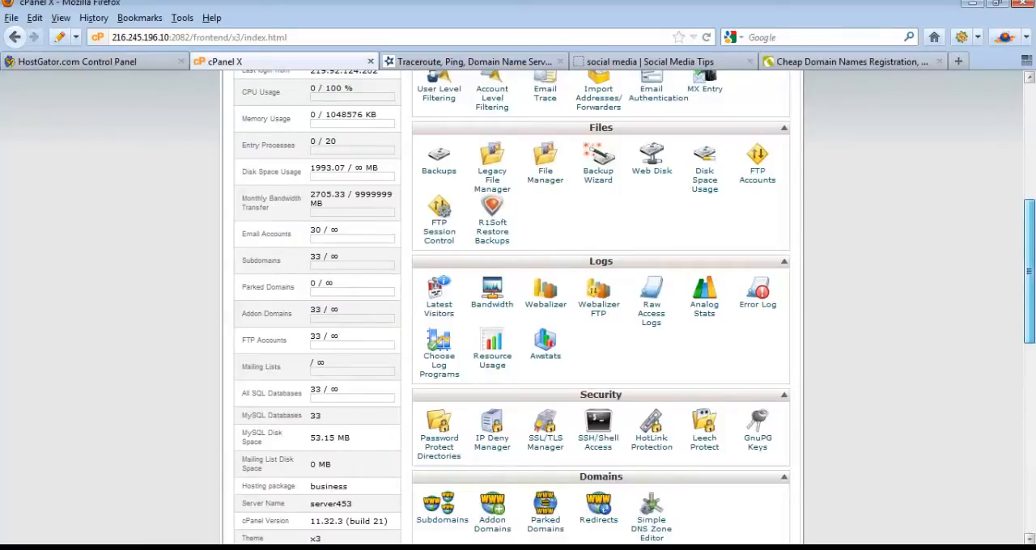
pyautogui.moveTo(1034, 323); pyautogui.dragTo(1032, 392)
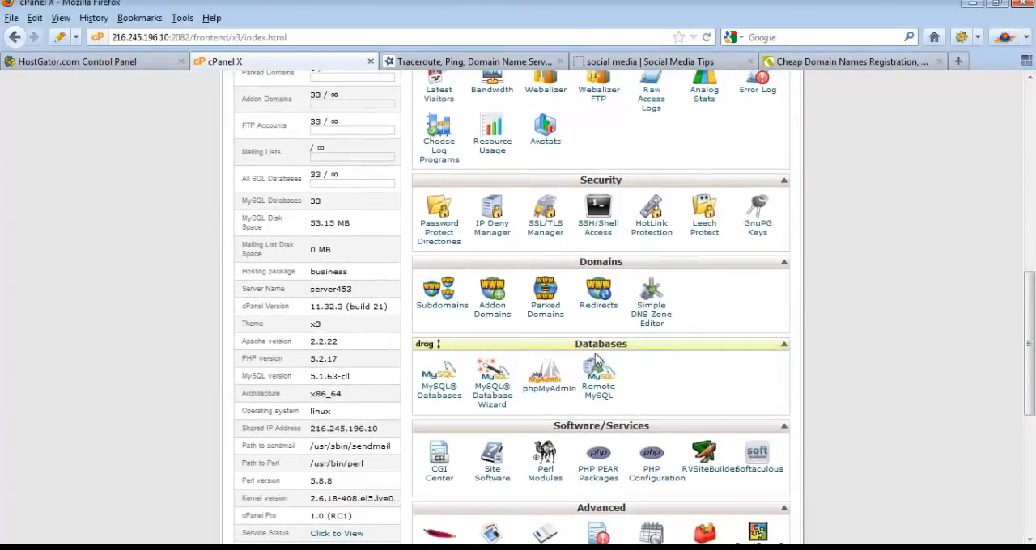
pyautogui.click(551, 392)
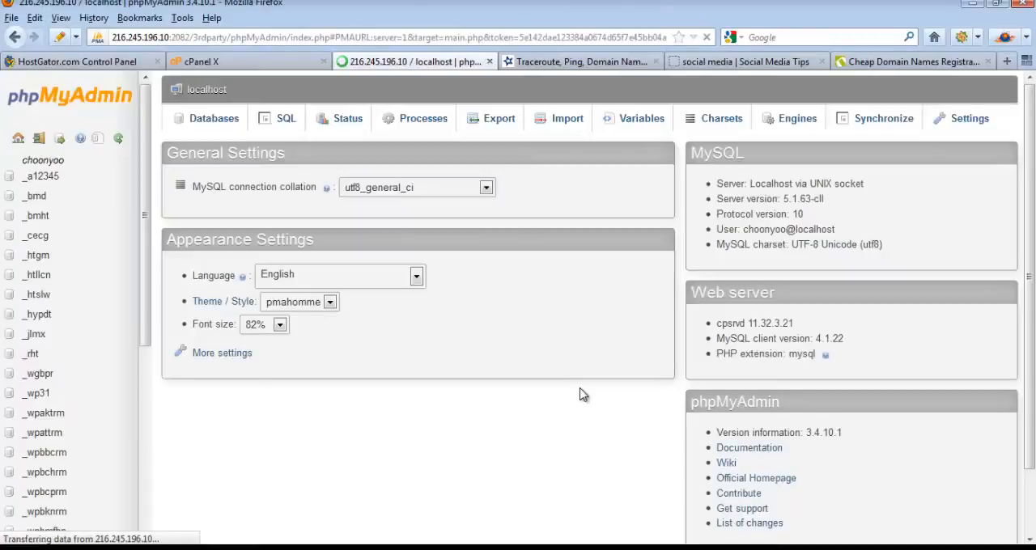
pyautogui.click(47, 178)
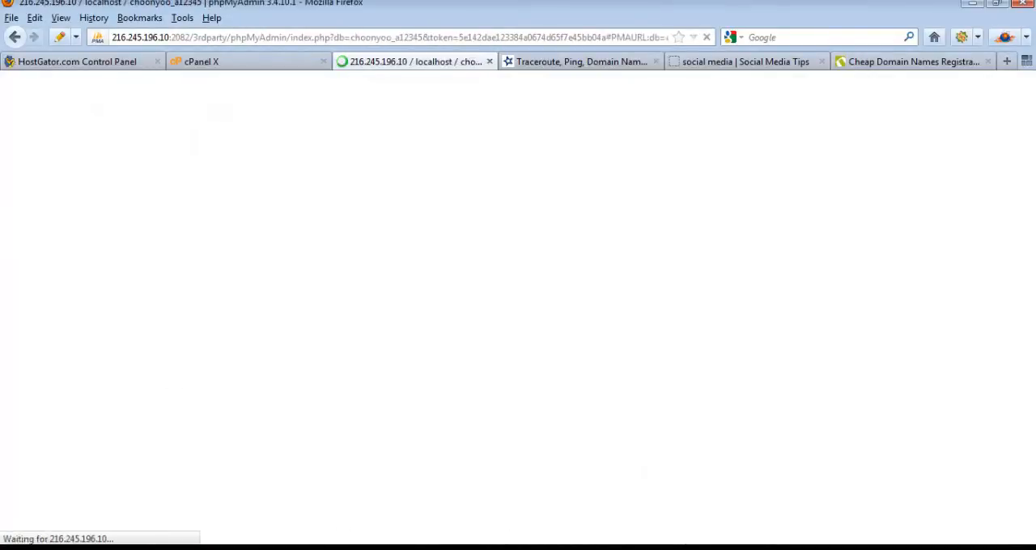
pyautogui.hotkey('alt', 'Tab')
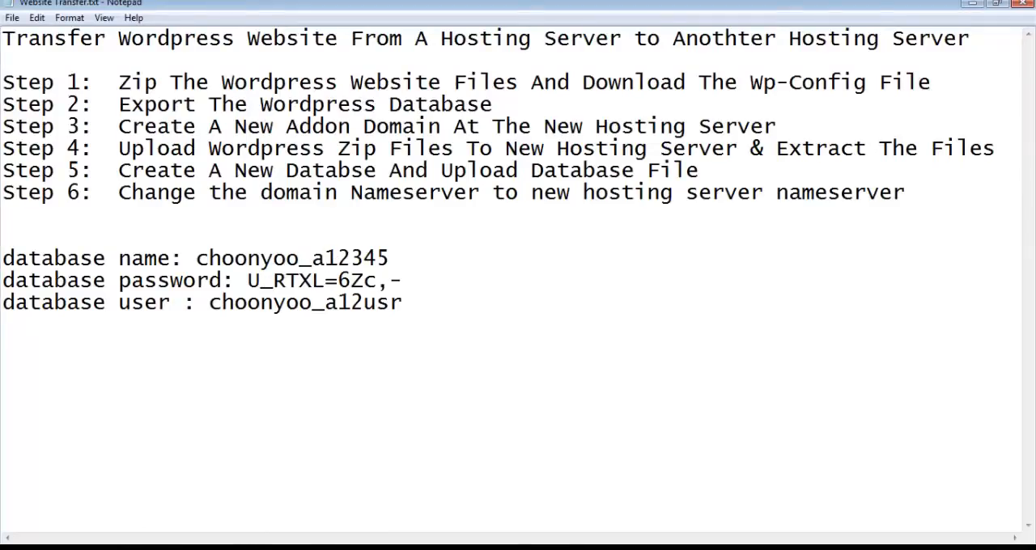
pyautogui.hotkey('alt', 'Tab')
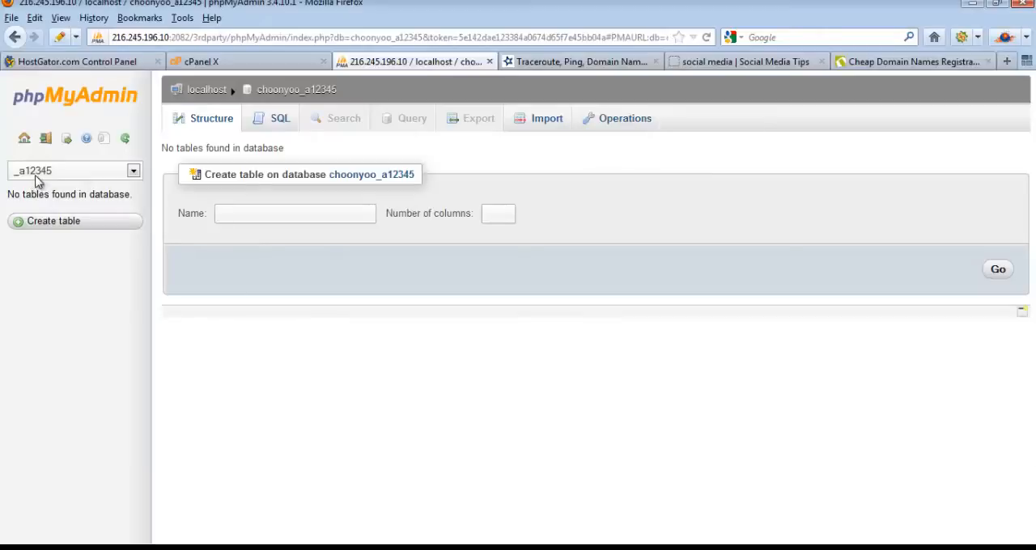
# Step: Import the exported WordPress .sql file from the Files folder into the a12345 database, keeping the default import options
pyautogui.click(292, 95)
pyautogui.click(548, 123)
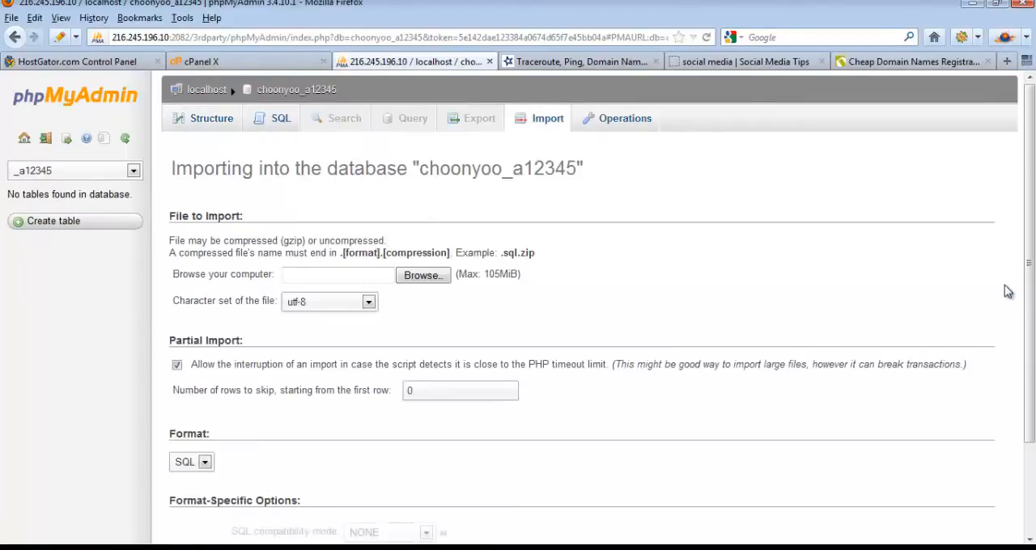
pyautogui.click(430, 276)
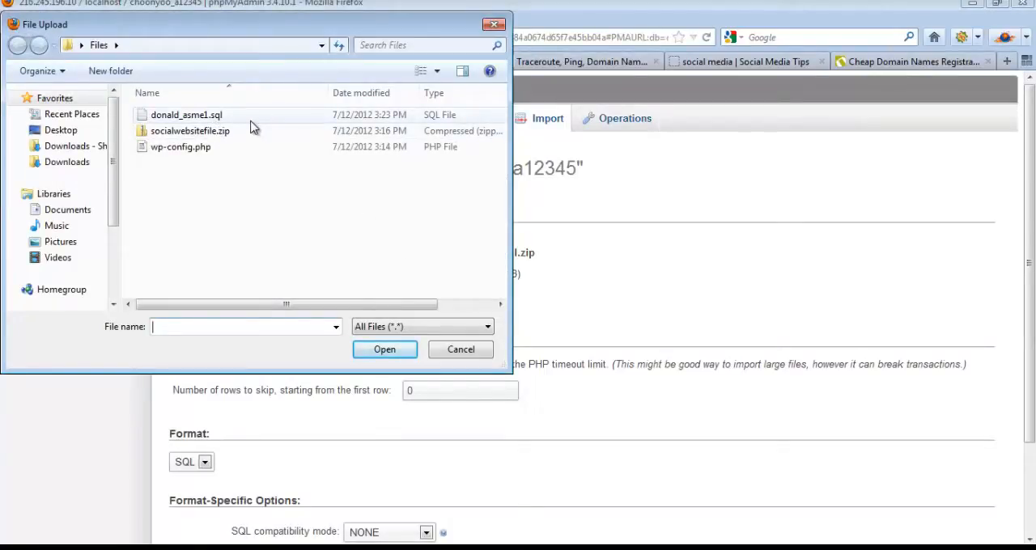
pyautogui.doubleClick(179, 118)
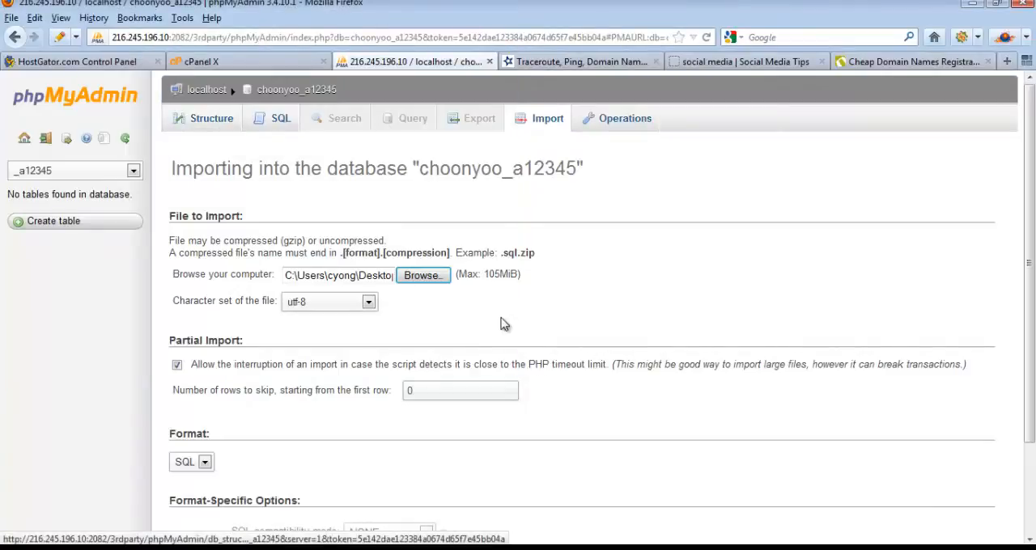
pyautogui.moveTo(1030, 263); pyautogui.dragTo(1033, 352)
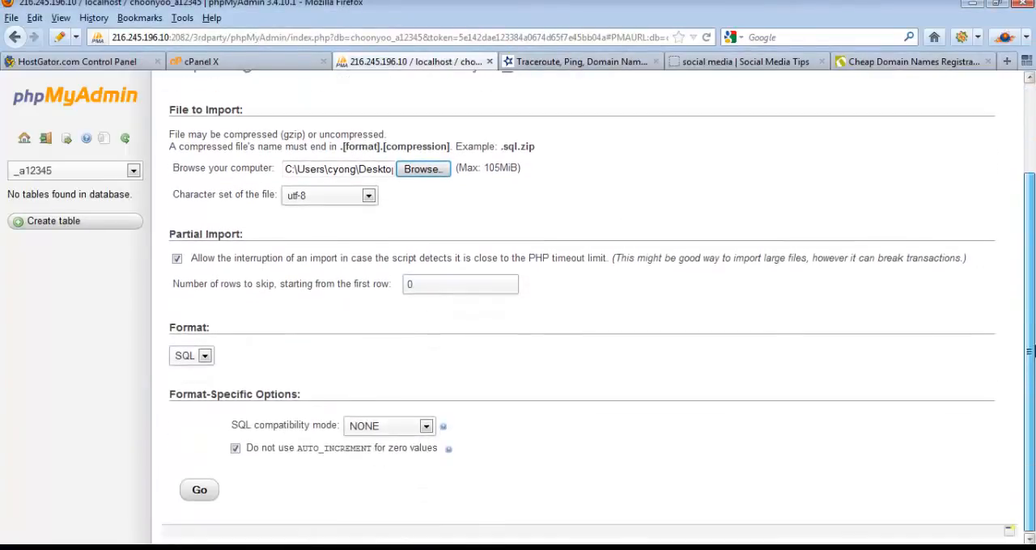
pyautogui.click(193, 491)
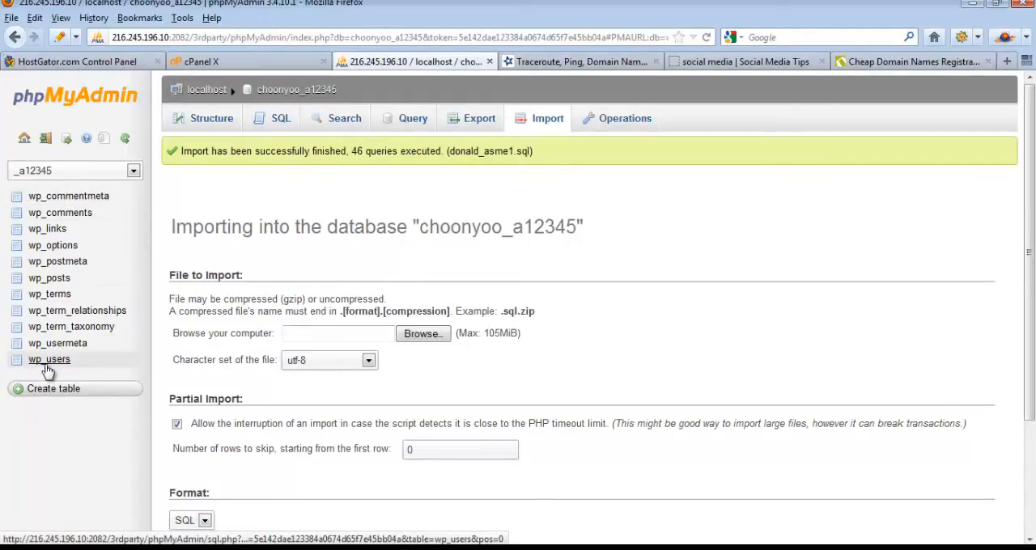
# Step: View the imported tables and search all of them in the a12345 database for "public_html"
pyautogui.click(296, 90)
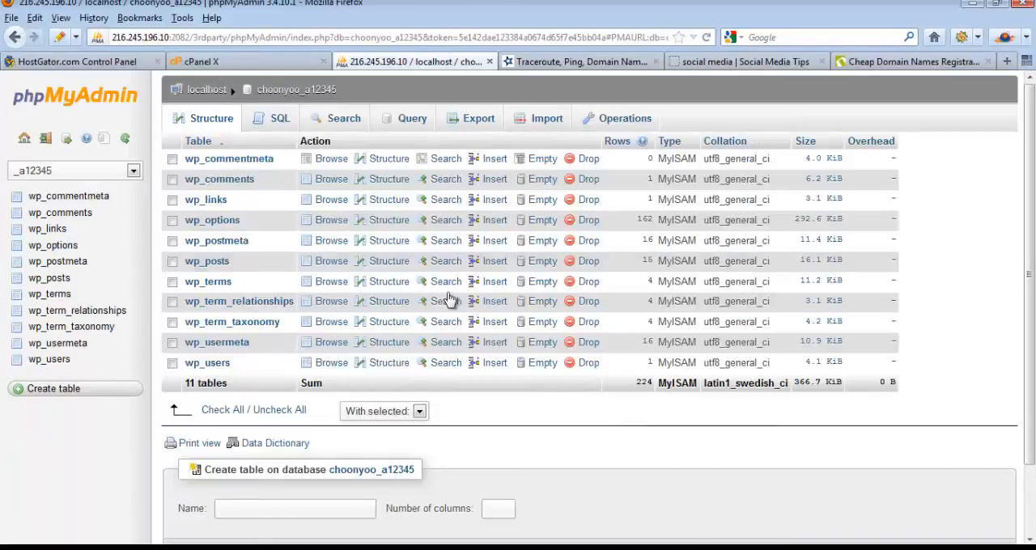
pyautogui.click(341, 122)
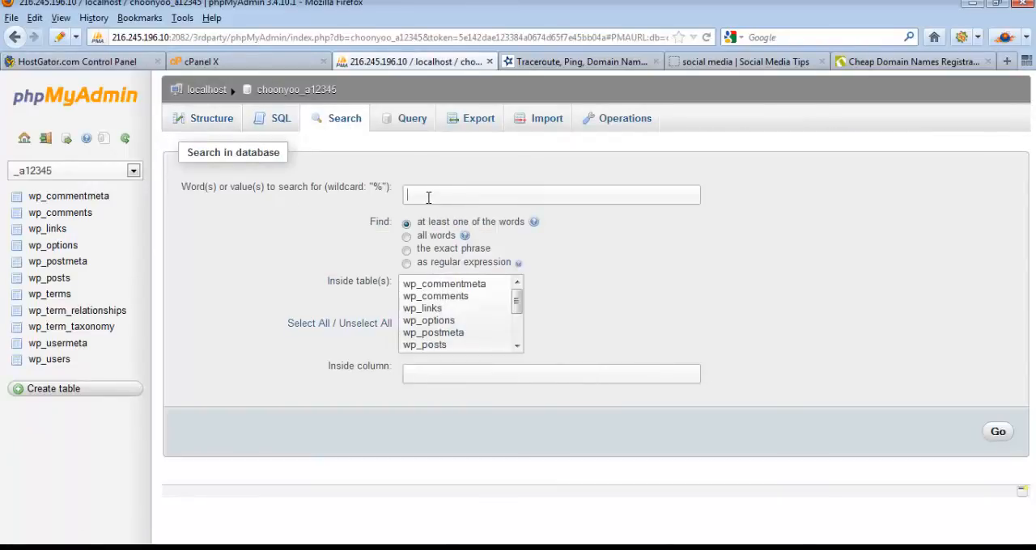
pyautogui.click(429, 197)
pyautogui.write('publ')
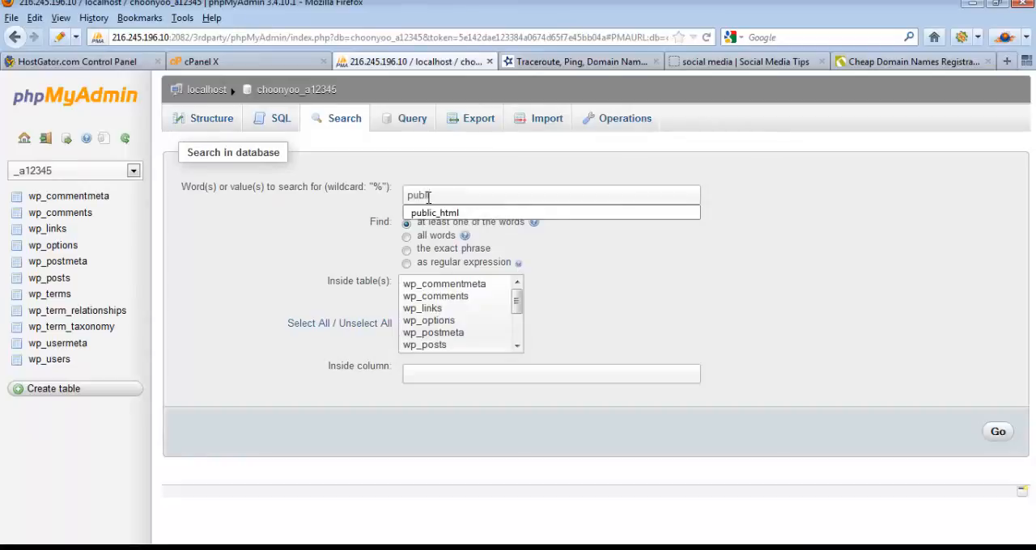
pyautogui.press('Down')
pyautogui.press('Return')
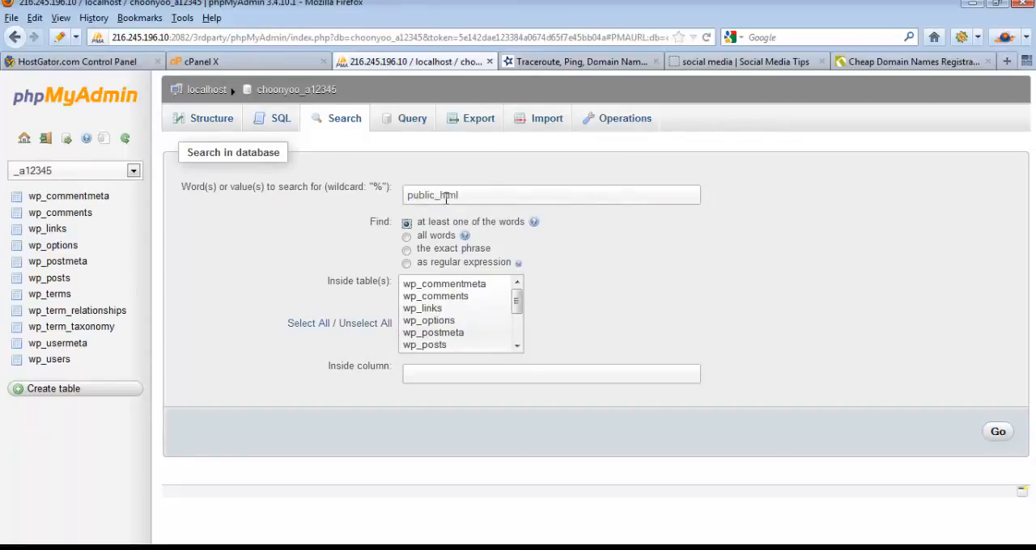
pyautogui.click(304, 324)
pyautogui.click(998, 432)
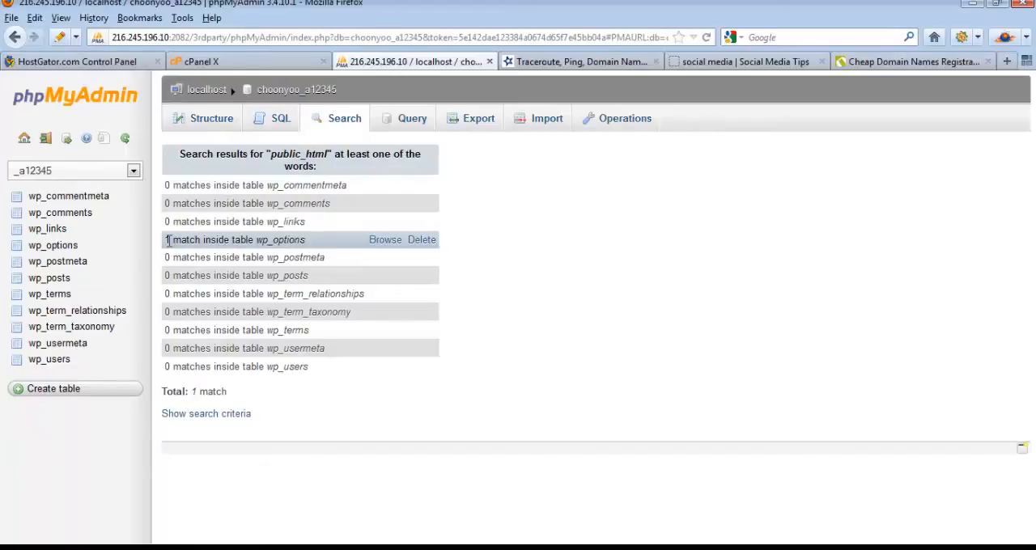
# Step: Edit the matching wp_options row, replacing the old hosting account username with the new one in both home-directory paths, and save it
pyautogui.click(385, 243)
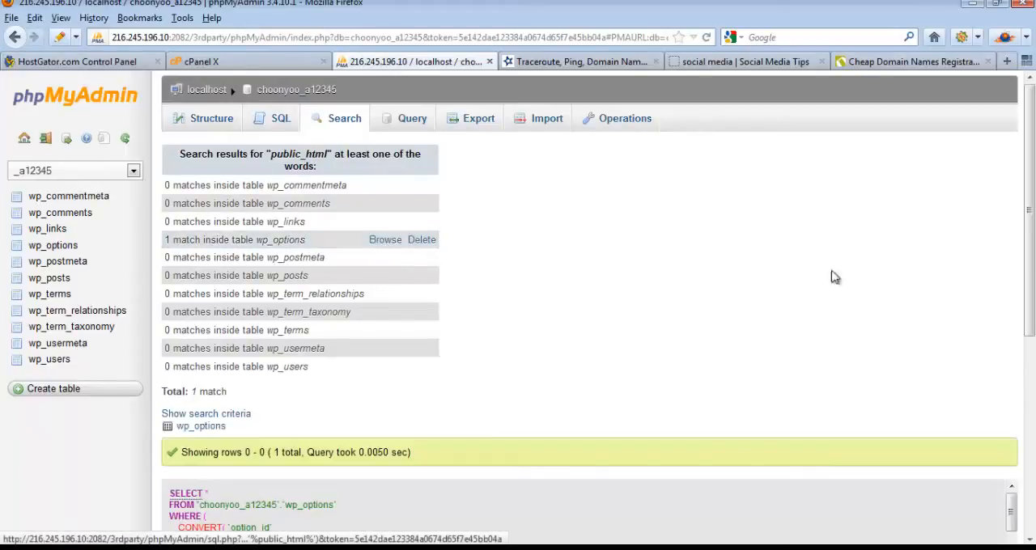
pyautogui.moveTo(1032, 263); pyautogui.dragTo(1032, 437)
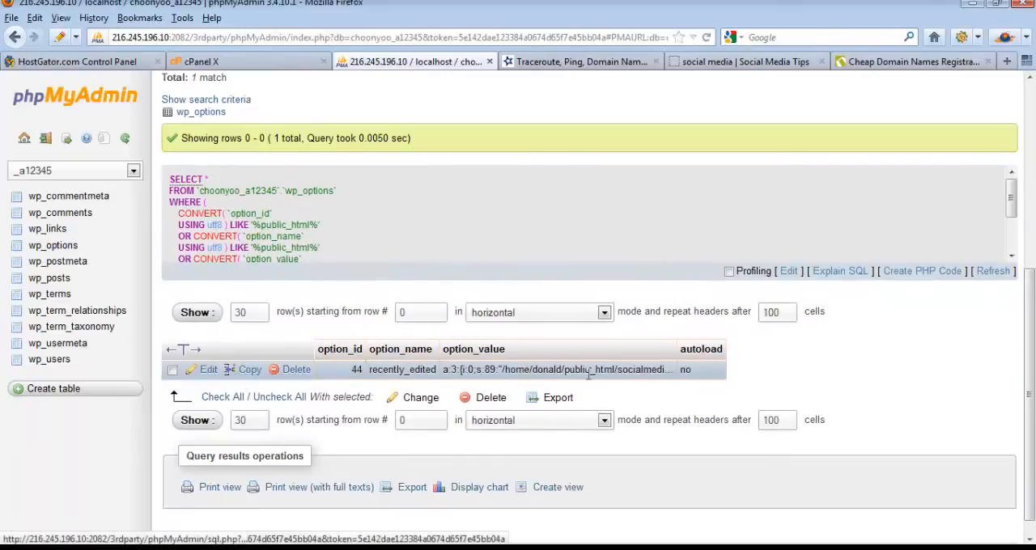
pyautogui.click(208, 370)
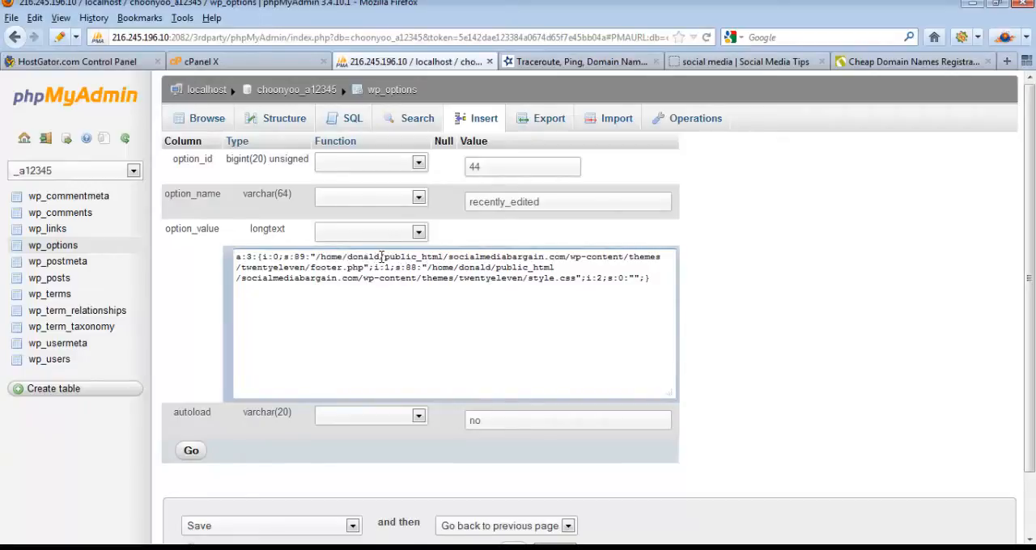
pyautogui.moveTo(379, 258); pyautogui.dragTo(347, 260)
pyautogui.write('choonyo')
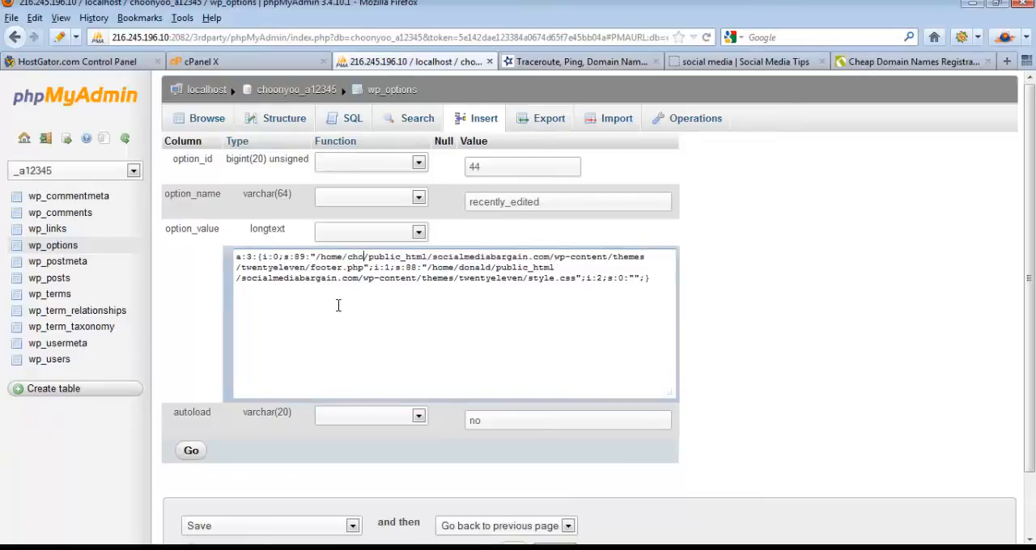
pyautogui.write('o')
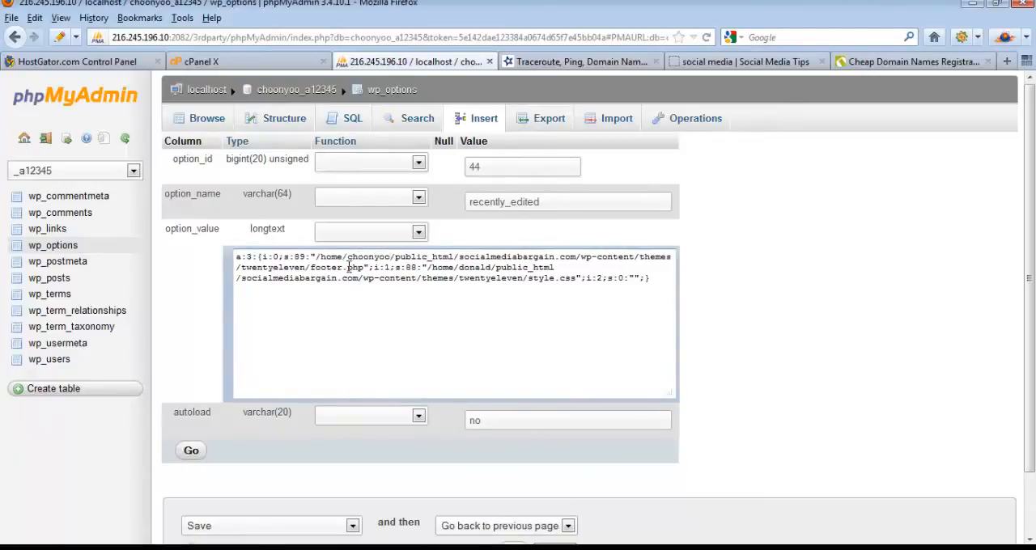
pyautogui.doubleClick(474, 267)
pyautogui.write('choonyoo')
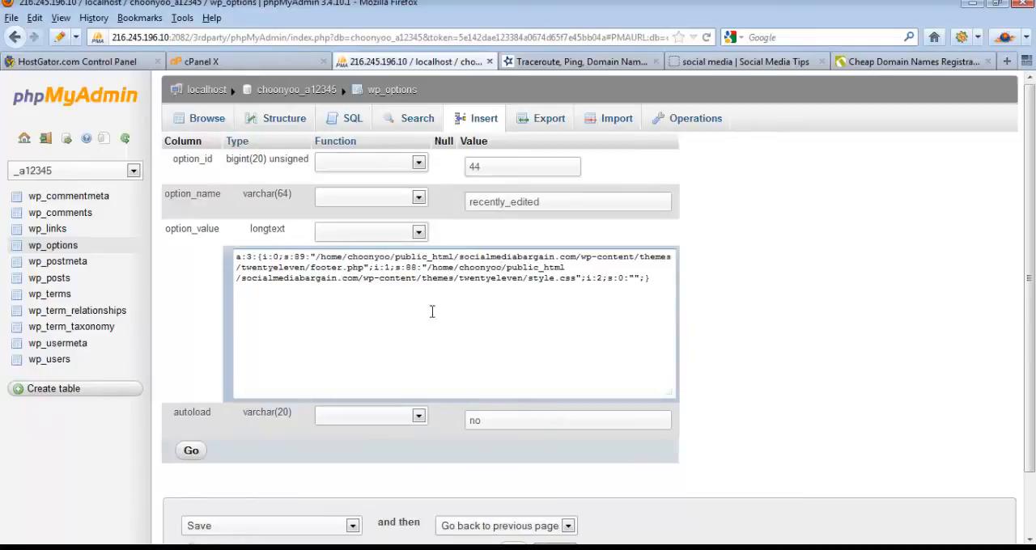
pyautogui.click(191, 450)
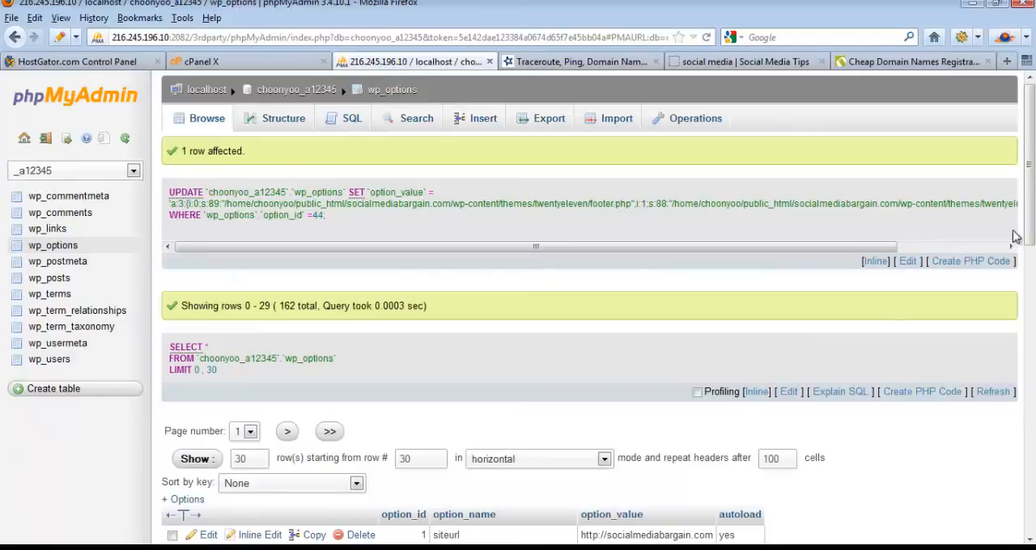
pyautogui.moveTo(1030, 233)
pyautogui.mouseDown()
pyautogui.moveTo(1030, 263)
pyautogui.moveTo(1031, 219)
pyautogui.mouseUp()
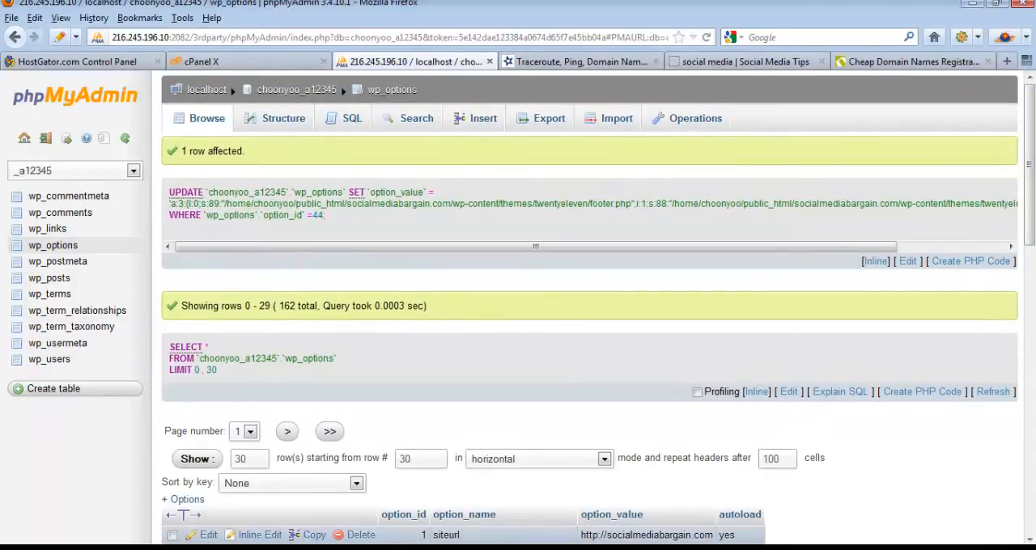
# Step: Review the recorded database details in Notepad, and open wp-config.php from the Files folder in WordPad
pyautogui.hotkey('alt', 'Tab')
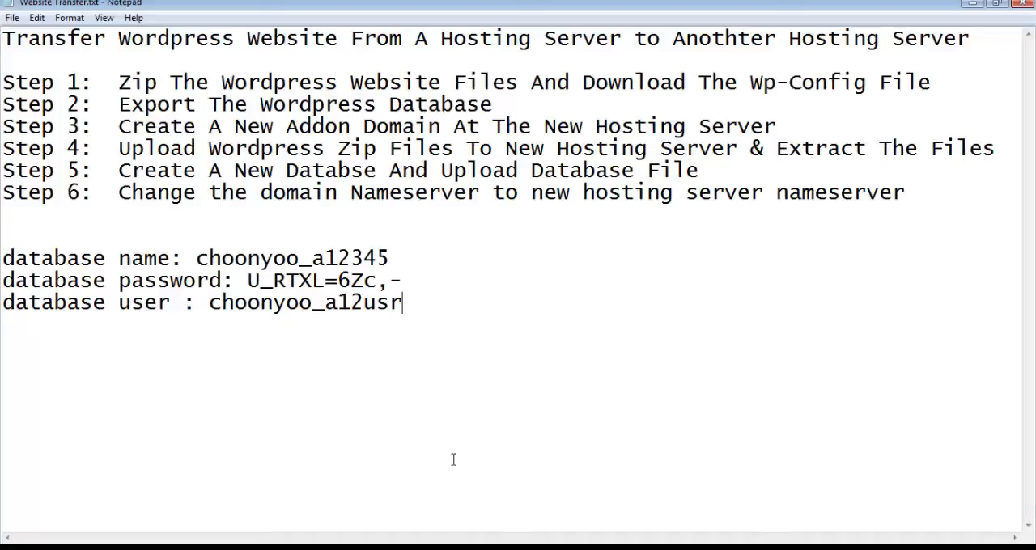
pyautogui.moveTo(428, 310); pyautogui.dragTo(2, 259)
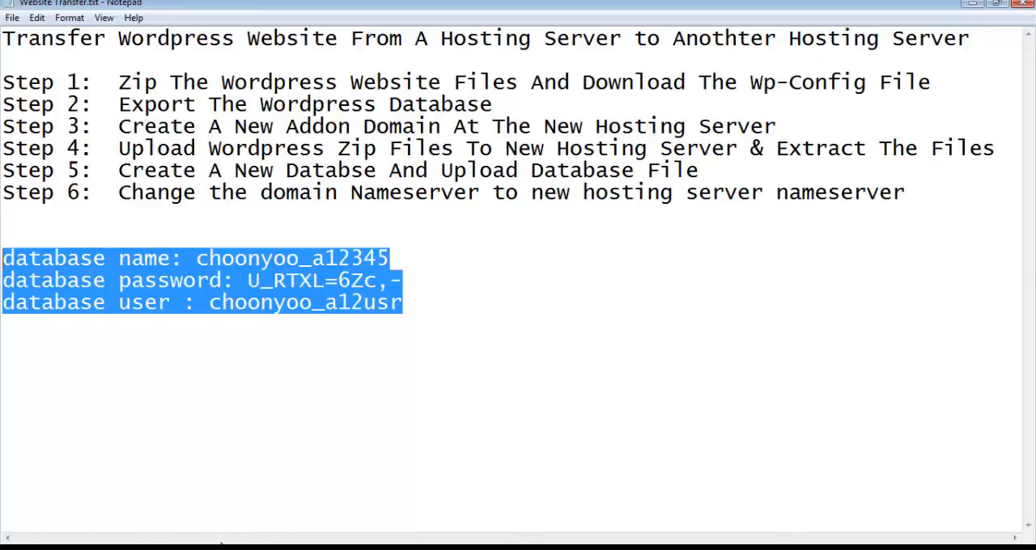
pyautogui.click(115, 549)
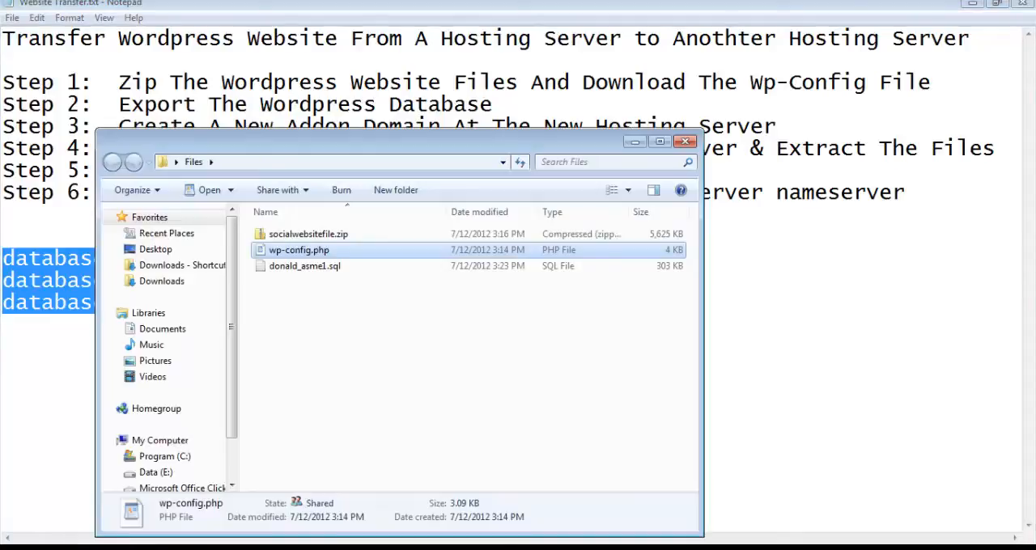
pyautogui.doubleClick(284, 253)
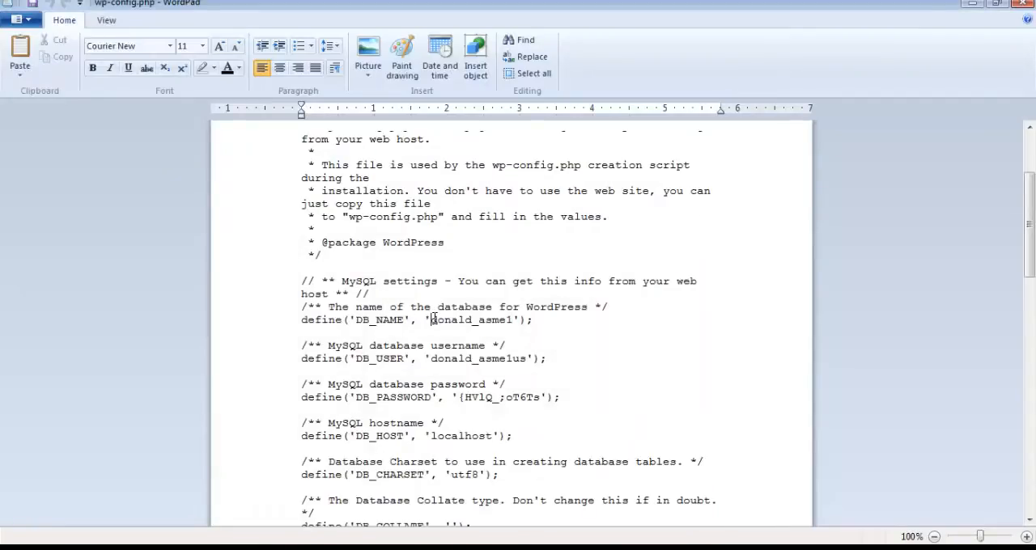
# Step: Copy the full a12345 database name from Notepad and replace the DB_NAME value in wp-config.php with it
pyautogui.hotkey('alt', 'Tab')
pyautogui.click(196, 259)
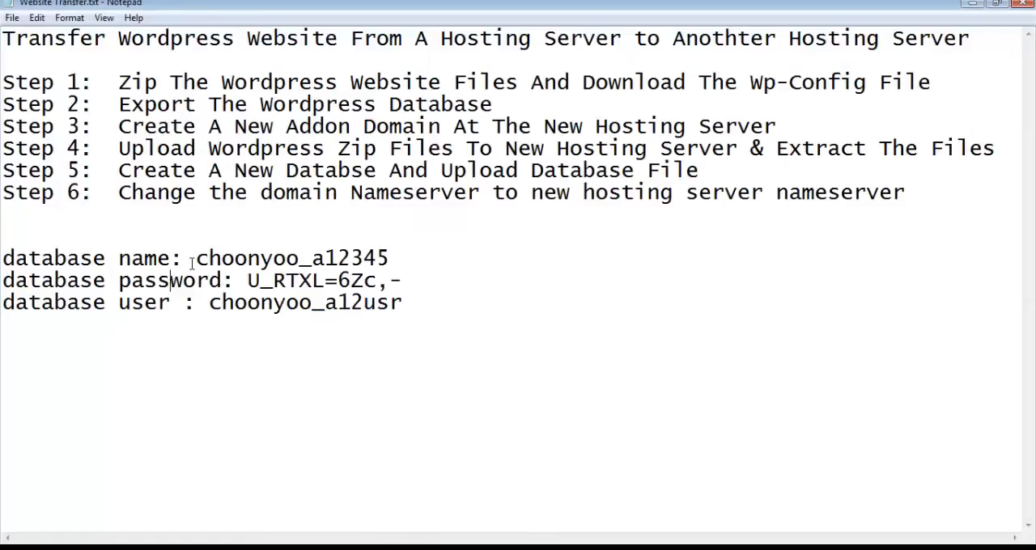
pyautogui.keyDown('shift'); pyautogui.click(392, 258); pyautogui.keyUp('shift')
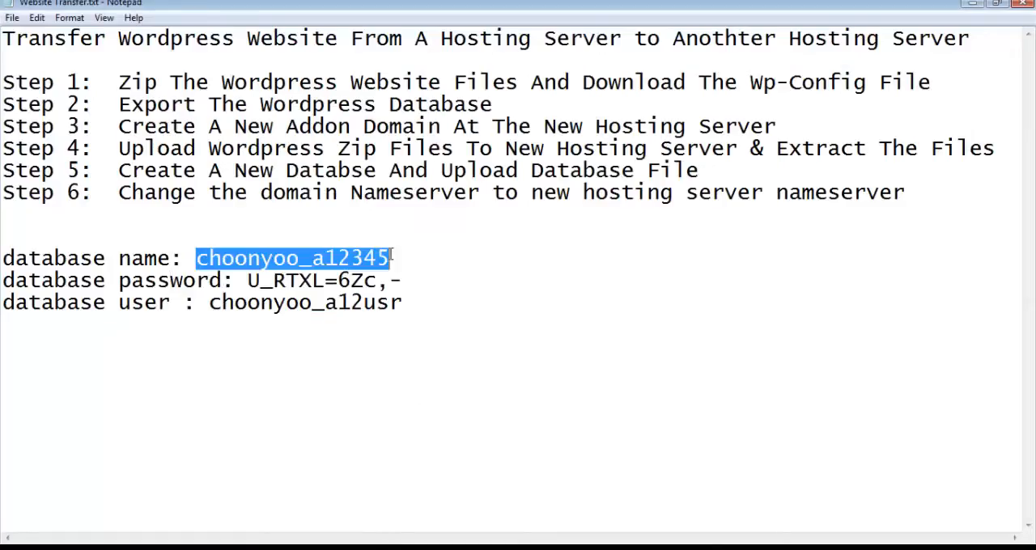
pyautogui.rightClick(323, 258)
pyautogui.click(377, 306)
pyautogui.hotkey('alt', 'Tab')
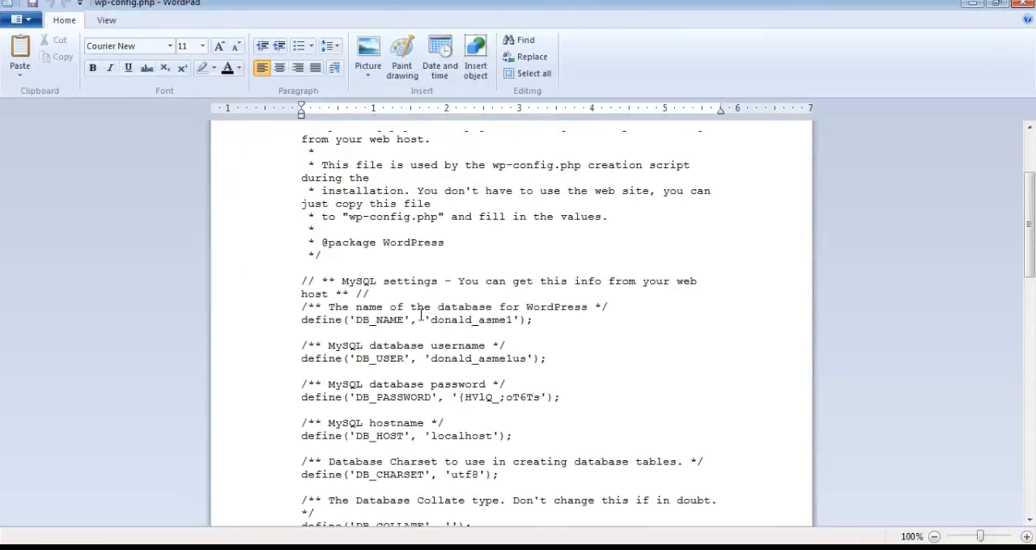
pyautogui.keyDown('shift'); pyautogui.click(632, 318); pyautogui.keyUp('shift')
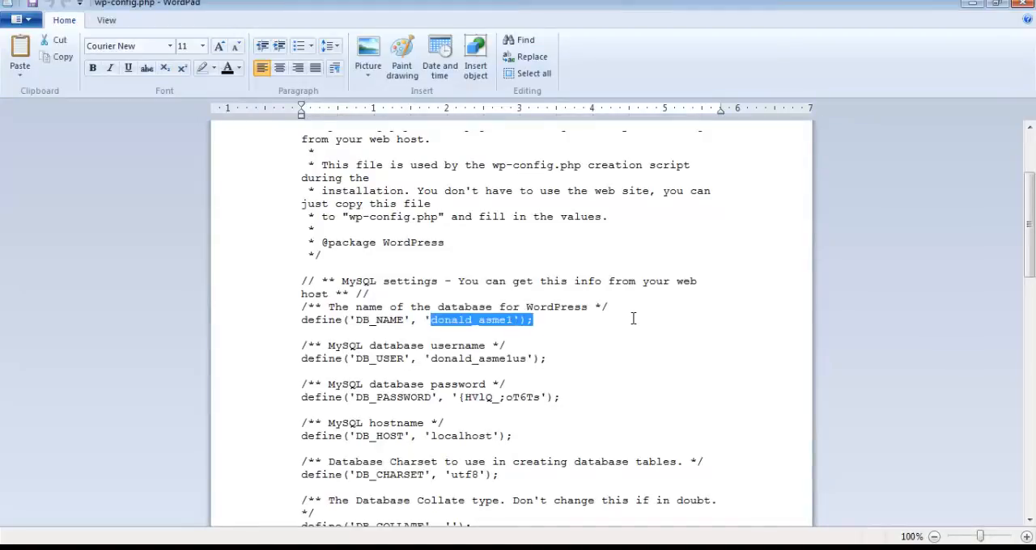
pyautogui.hotkey('shift', 'Left')
pyautogui.hotkey('shift', 'Left')
pyautogui.hotkey('shift', 'Left')
pyautogui.rightClick(505, 315)
pyautogui.click(550, 358)
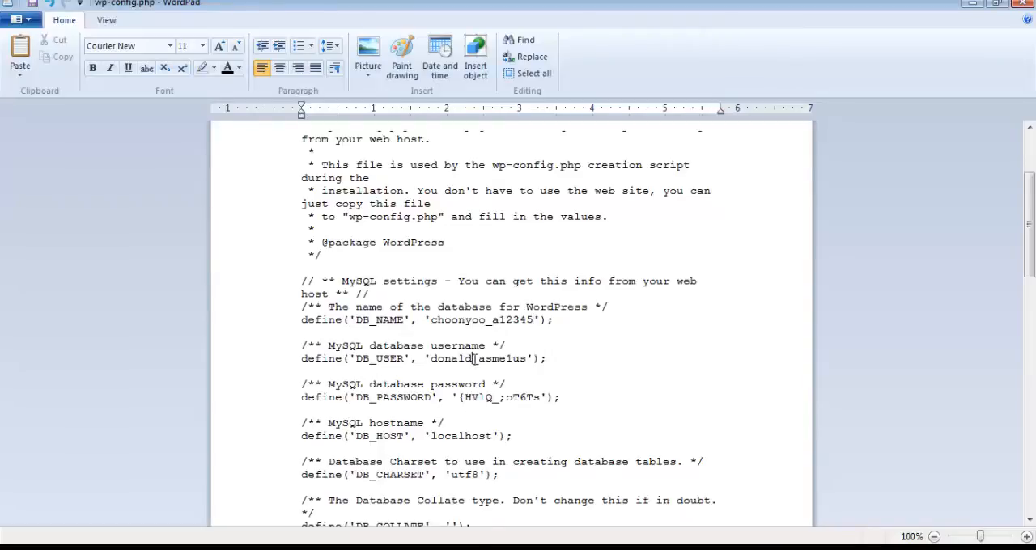
# Step: Copy the full database username ending in a12usr from Notepad and replace the DB_USER value in wp-config.php with it, keeping the quotes
pyautogui.hotkey('alt', 'Tab')
pyautogui.click(211, 305)
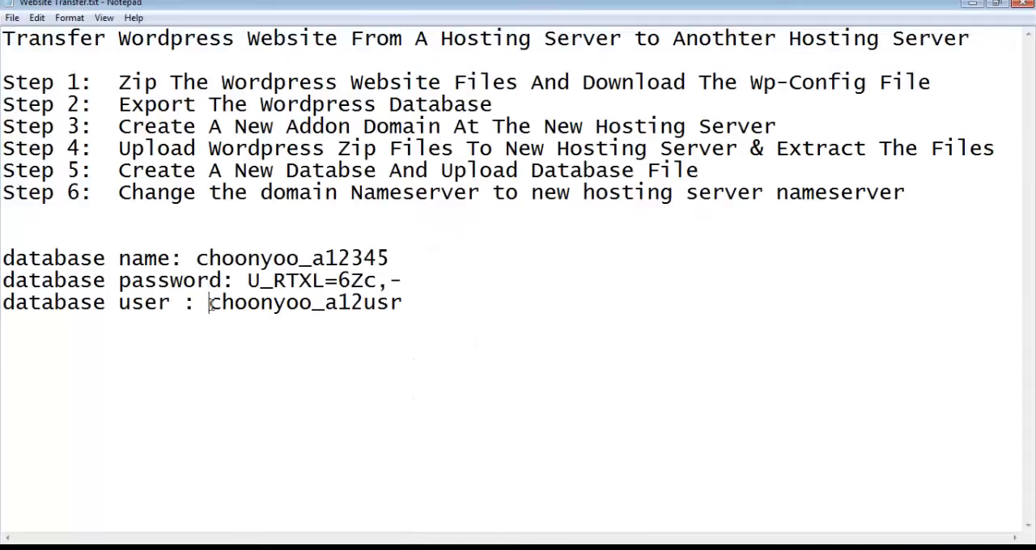
pyautogui.keyDown('shift'); pyautogui.click(405, 304); pyautogui.keyUp('shift')
pyautogui.rightClick(372, 302)
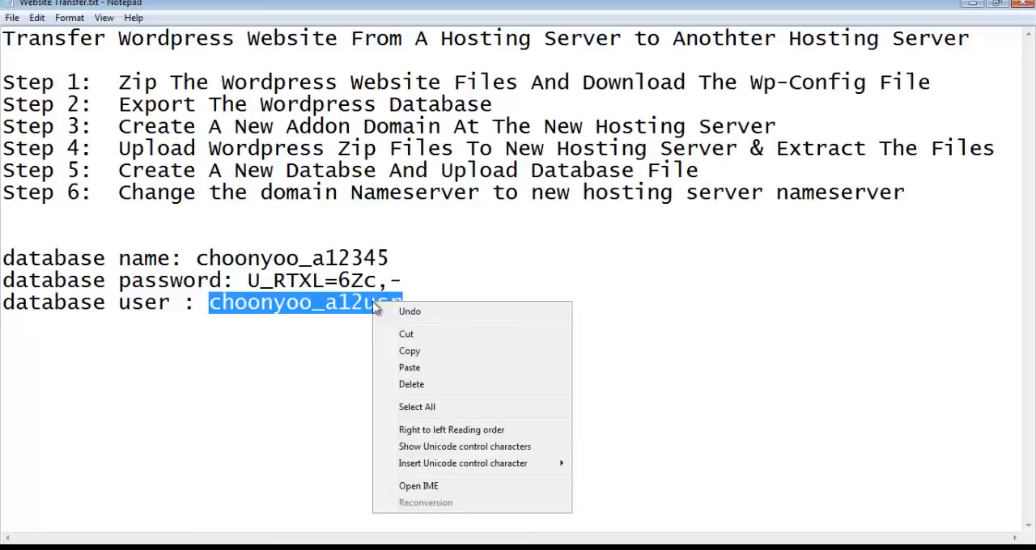
pyautogui.click(410, 351)
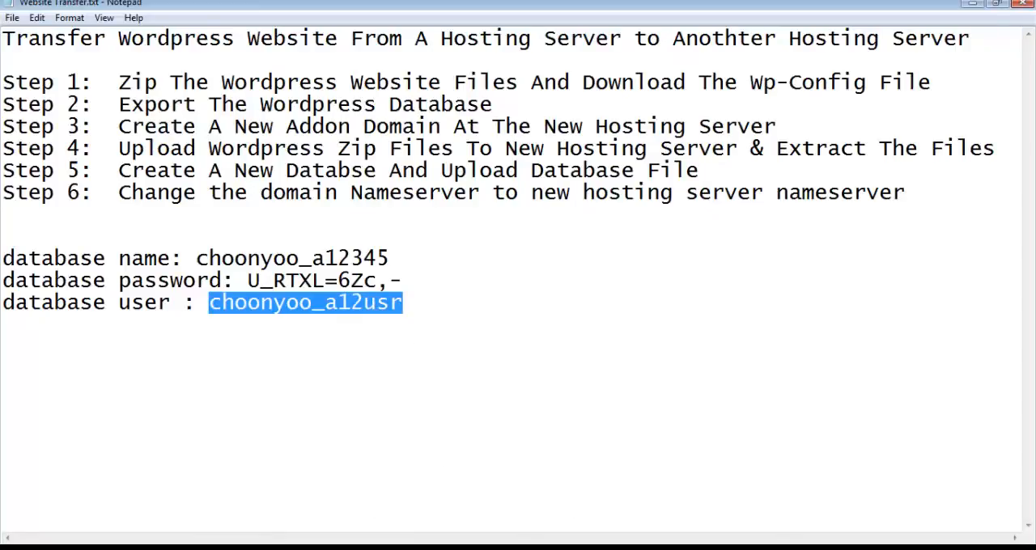
pyautogui.hotkey('alt', 'Tab')
pyautogui.click(433, 358)
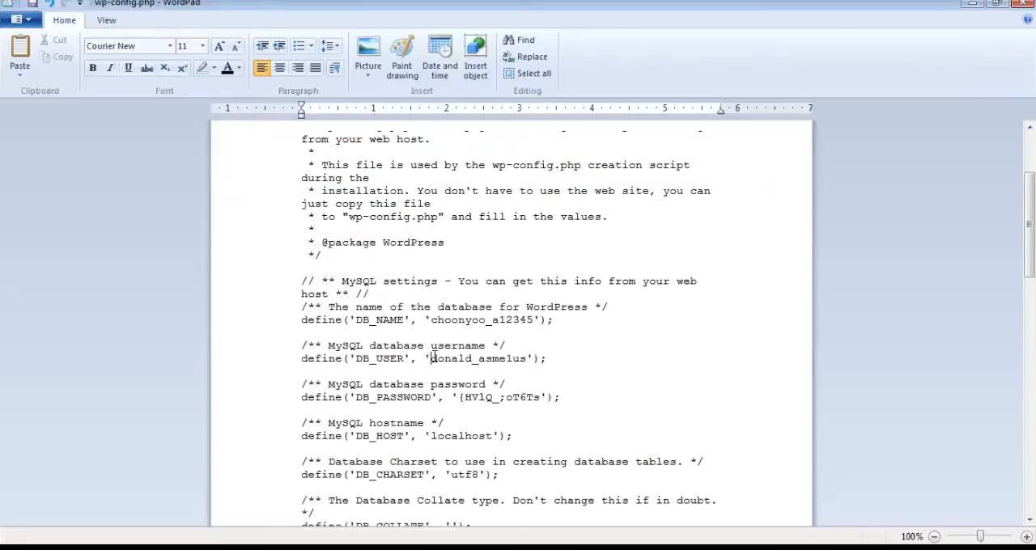
pyautogui.keyDown('shift'); pyautogui.click(533, 358); pyautogui.keyUp('shift')
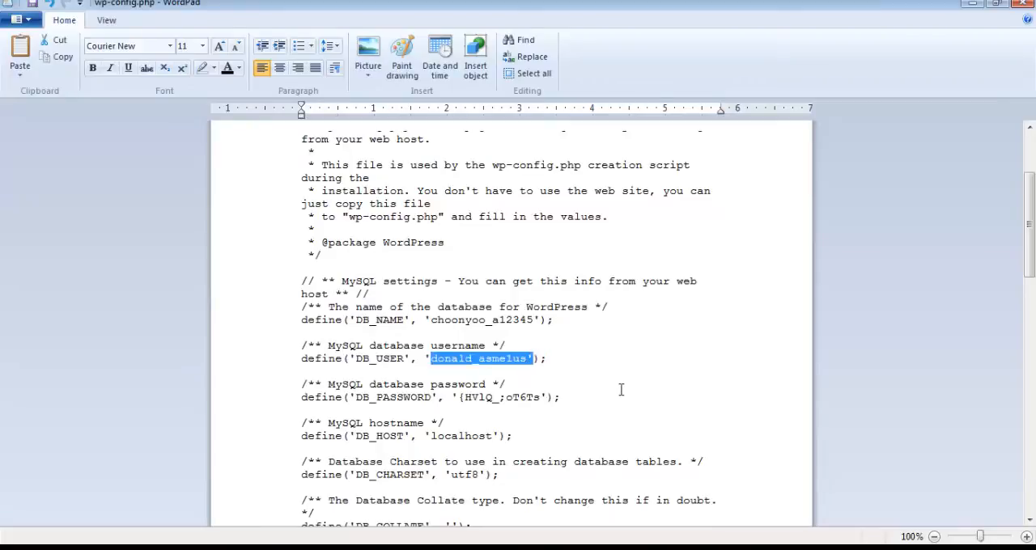
pyautogui.rightClick(516, 358)
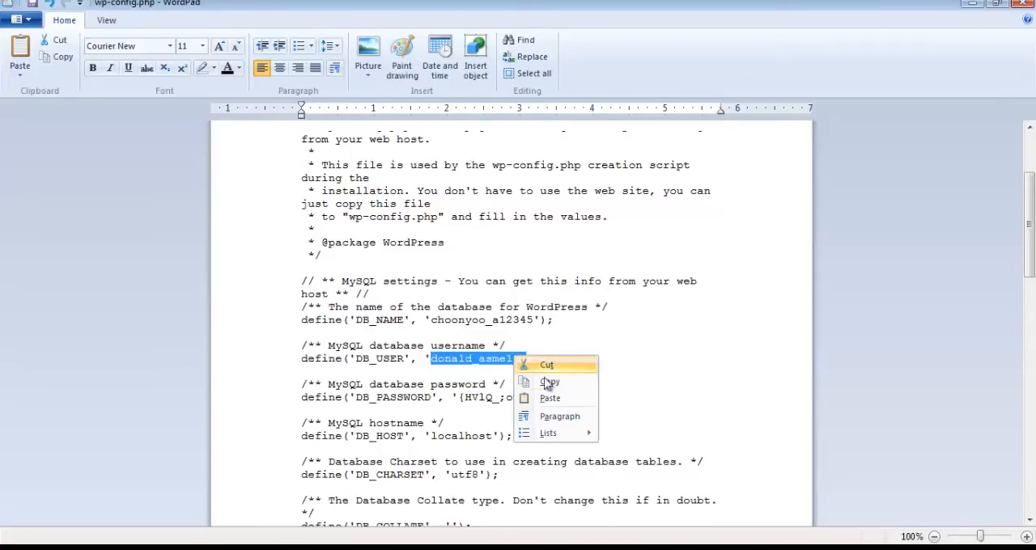
pyautogui.click(550, 397)
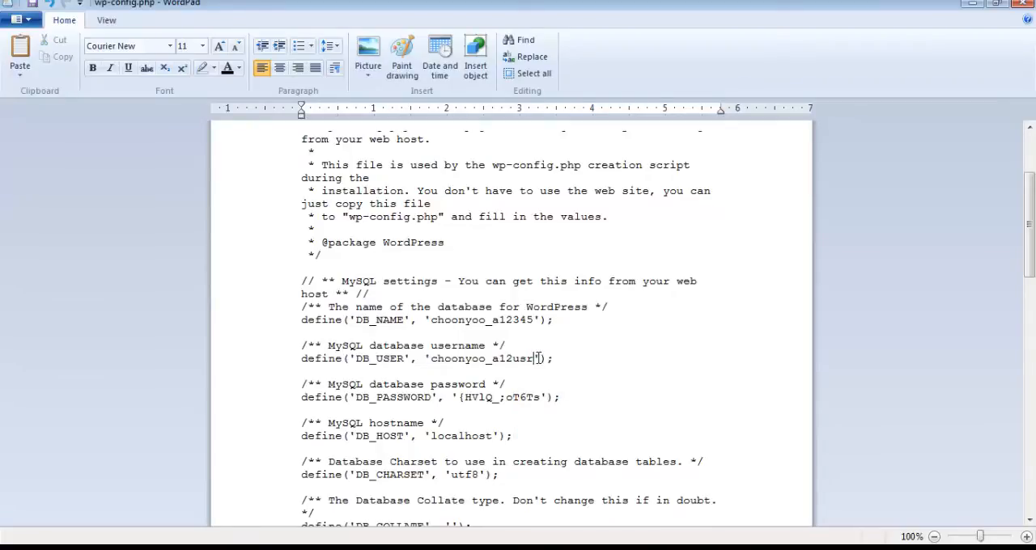
pyautogui.doubleClick(429, 358)
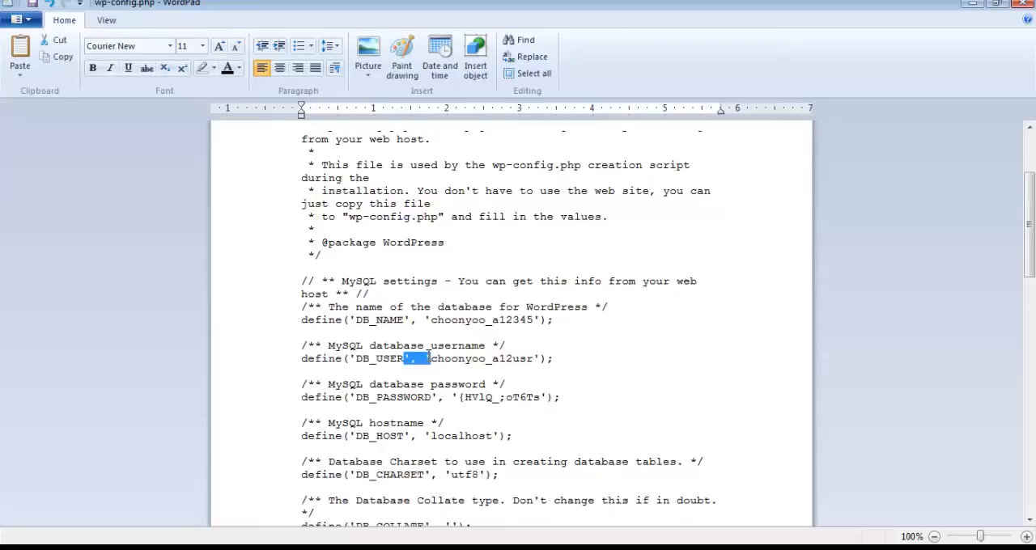
pyautogui.click(538, 359)
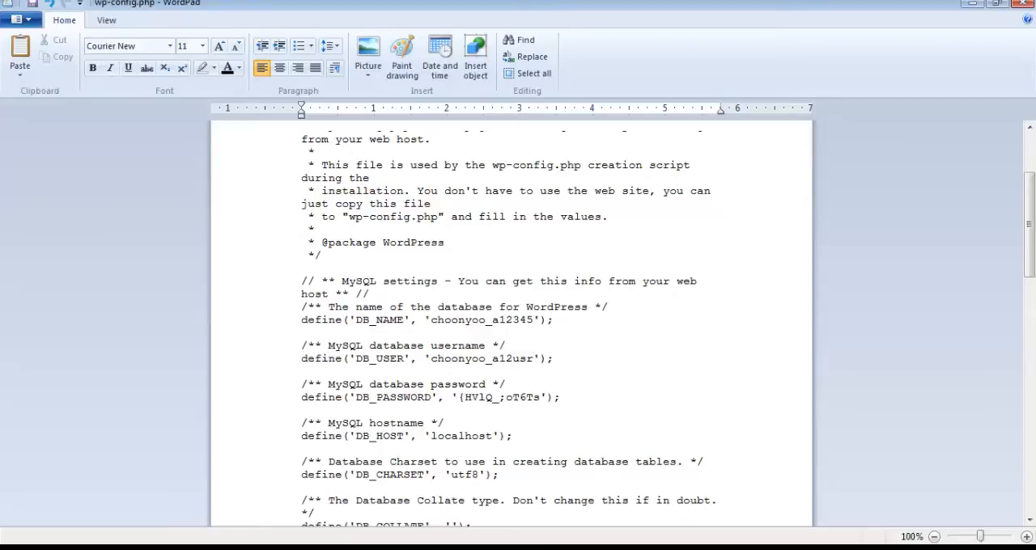
# Step: Copy the database password from Notepad and replace only the DB_PASSWORD value between the quotes in wp-config.php with it
pyautogui.hotkey('alt', 'Tab')
pyautogui.click(253, 282)
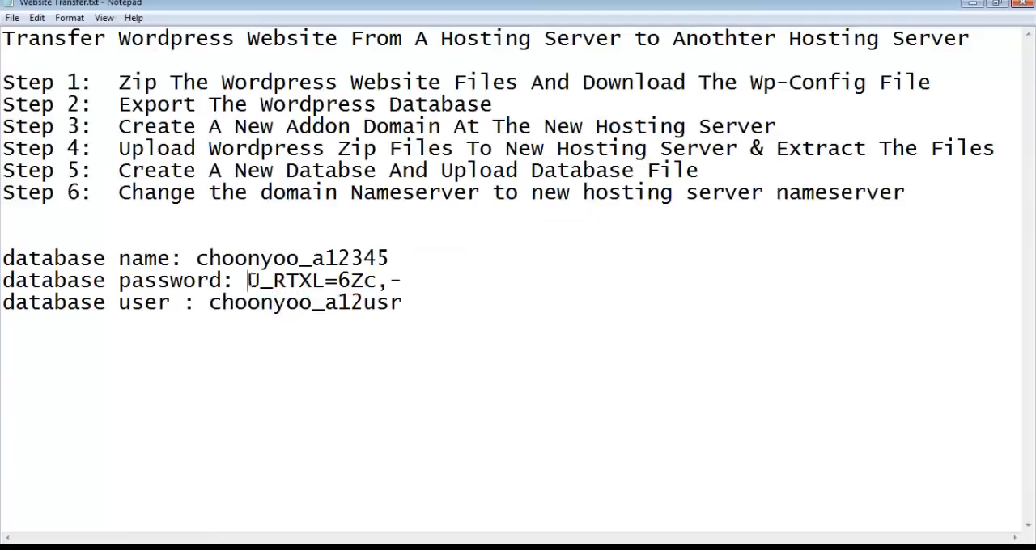
pyautogui.moveTo(410, 282); pyautogui.dragTo(247, 282)
pyautogui.rightClick(382, 282)
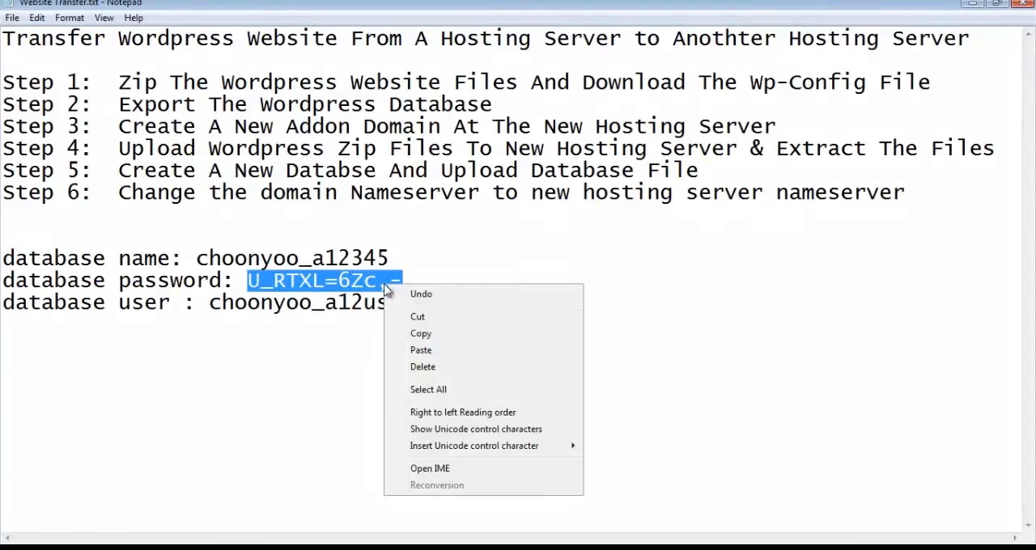
pyautogui.click(427, 334)
pyautogui.hotkey('alt', 'Tab')
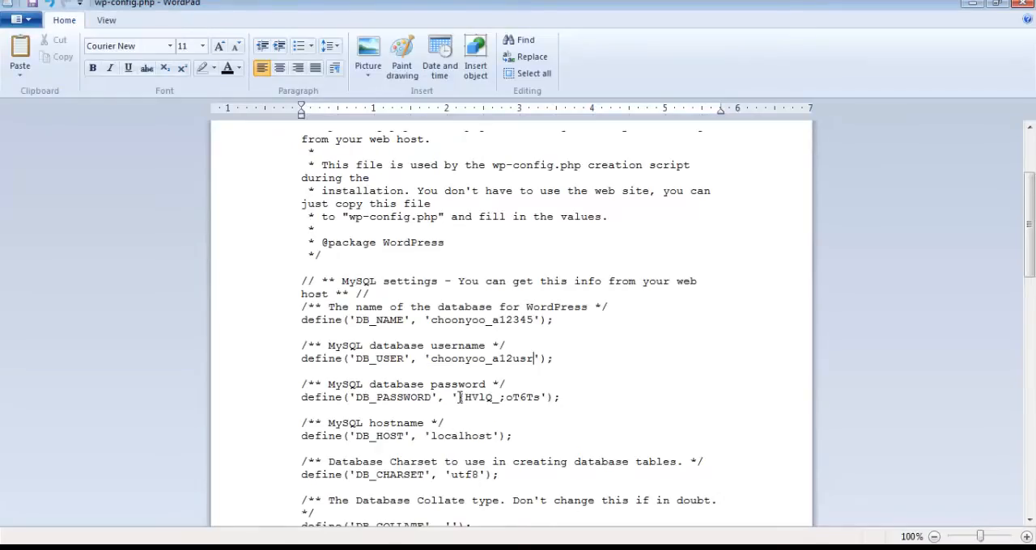
pyautogui.doubleClick(545, 397)
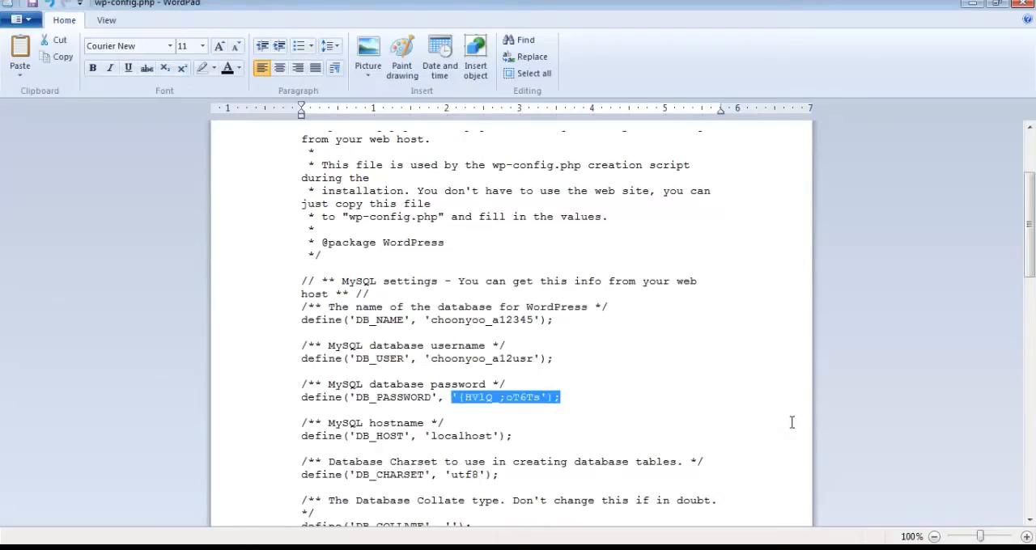
pyautogui.press('Left')
pyautogui.hotkey('shift', 'Right')
pyautogui.hotkey('shift', 'Right')
pyautogui.hotkey('shift', 'Right')
pyautogui.hotkey('shift', 'Right')
pyautogui.hotkey('shift', 'Right')
pyautogui.hotkey('shift', 'Right')
pyautogui.hotkey('shift', 'Right')
pyautogui.hotkey('shift', 'Right')
pyautogui.hotkey('shift', 'Right')
pyautogui.hotkey('shift', 'Right')
pyautogui.hotkey('shift', 'Right')
pyautogui.hotkey('shift', 'Right')
pyautogui.hotkey('shift', 'Right')
pyautogui.rightClick(495, 397)
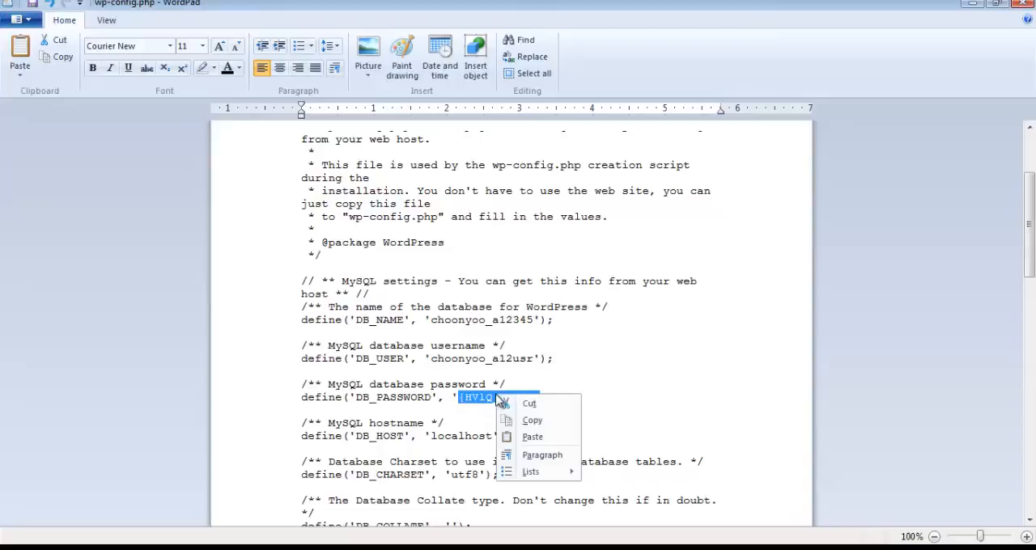
pyautogui.click(541, 439)
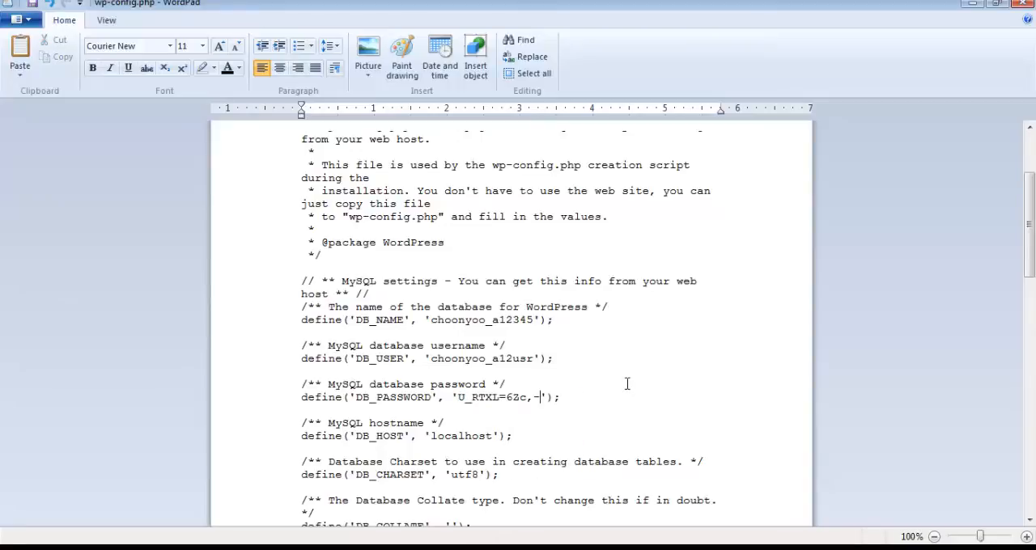
# Step: Save and close wp-config.php, and close the phpMyAdmin page in Firefox
pyautogui.click(31, 6)
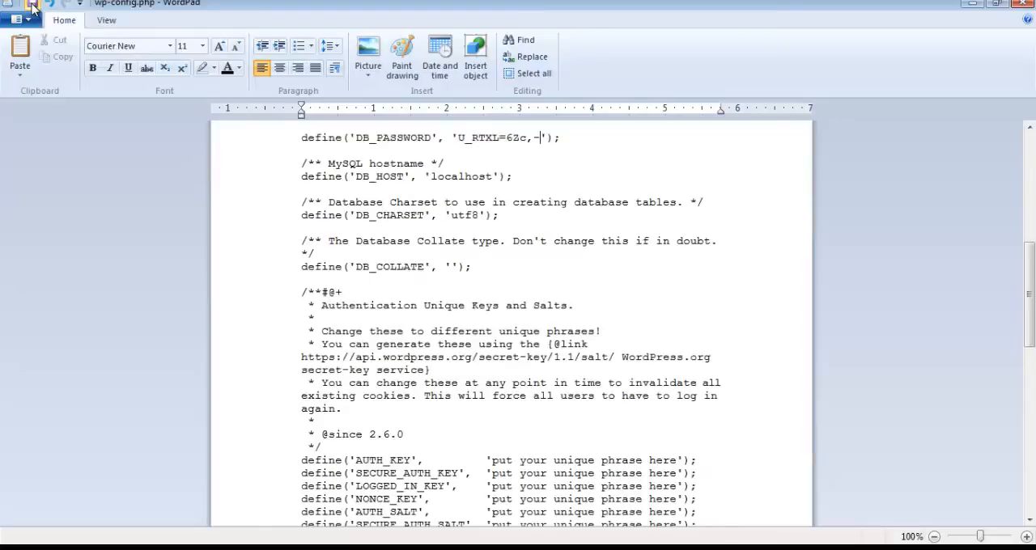
pyautogui.click(1025, 4)
pyautogui.hotkey('alt', 'Tab')
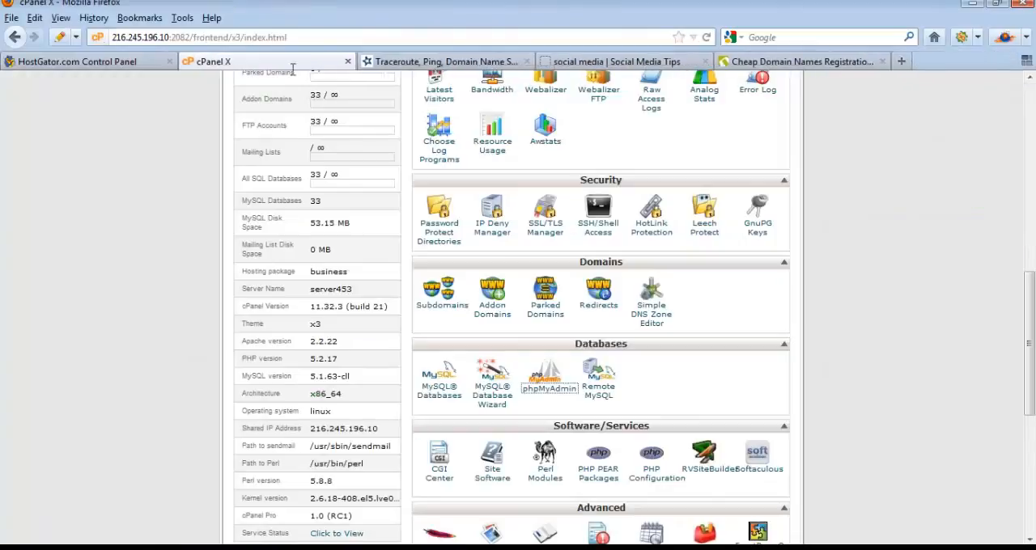
pyautogui.click(488, 61)
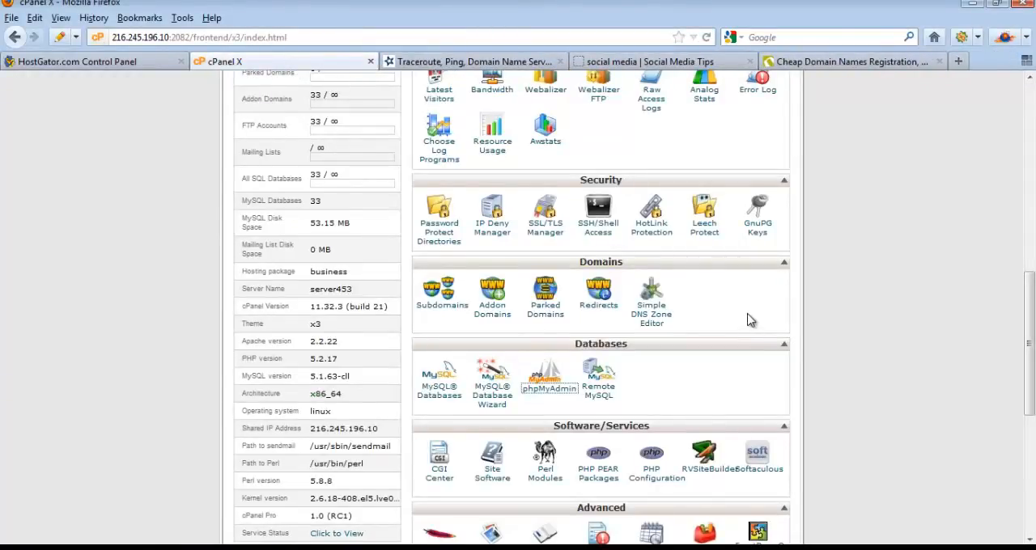
# Step: Open the cPanel File Manager at the document root for socialmediabargain.com, with hidden files shown
pyautogui.scroll(5, 748, 319)
pyautogui.scroll(1, 749, 320)
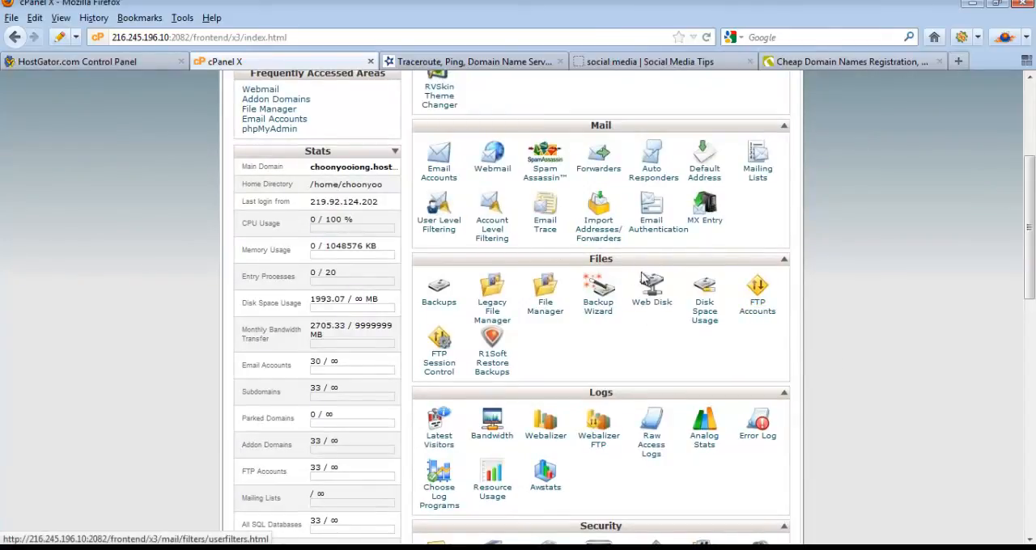
pyautogui.click(546, 313)
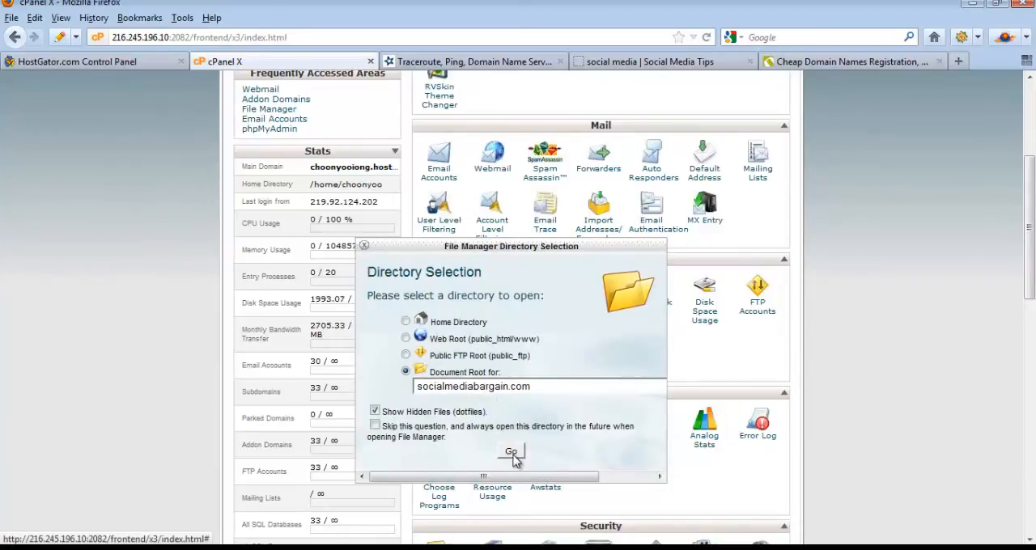
pyautogui.click(513, 455)
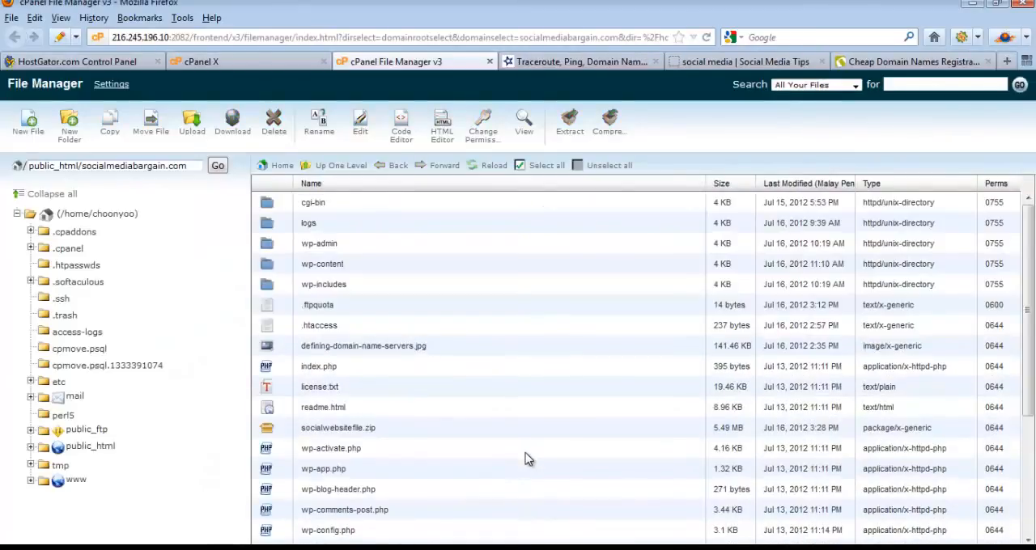
# Step: Upload the edited wp-config.php from the Files folder to public_html/socialmediabargain.com, overwriting the existing file, and close the upload page
pyautogui.click(194, 132)
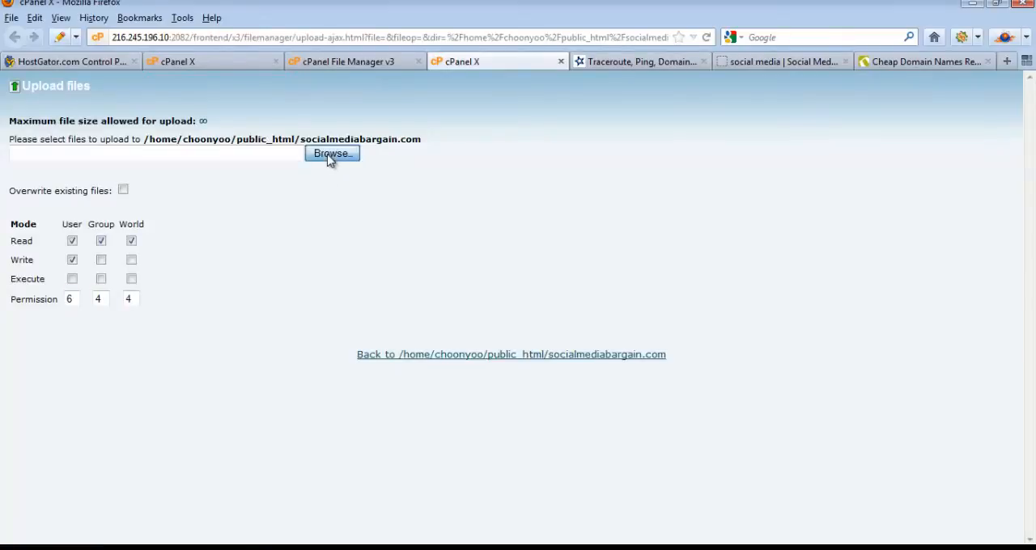
pyautogui.click(330, 155)
pyautogui.click(199, 150)
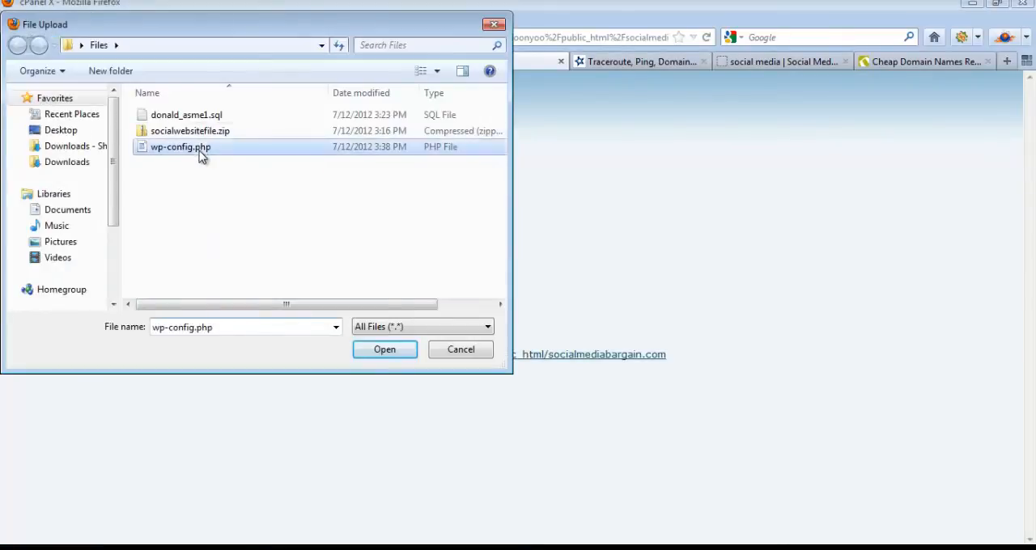
pyautogui.click(396, 356)
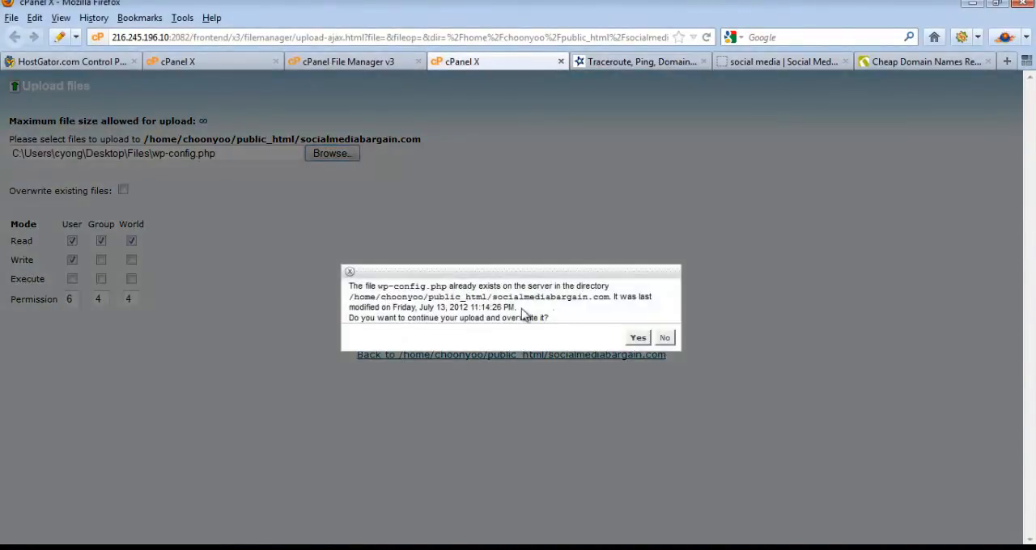
pyautogui.click(638, 340)
pyautogui.click(638, 340)
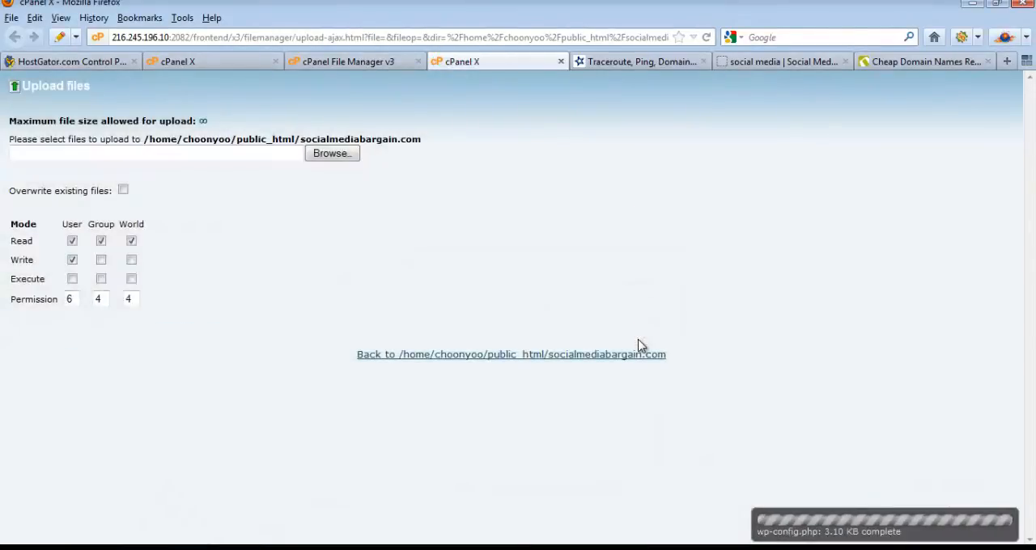
pyautogui.click(560, 62)
# Step: Review the list of website transfer steps in Notepad, and return to Firefox
pyautogui.hotkey('alt', 'Tab')
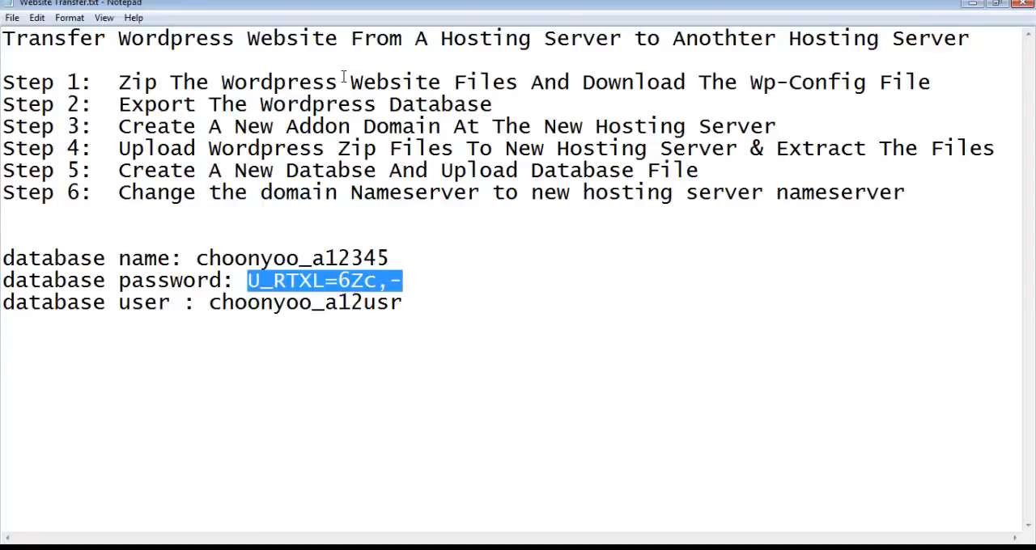
pyautogui.click(709, 174)
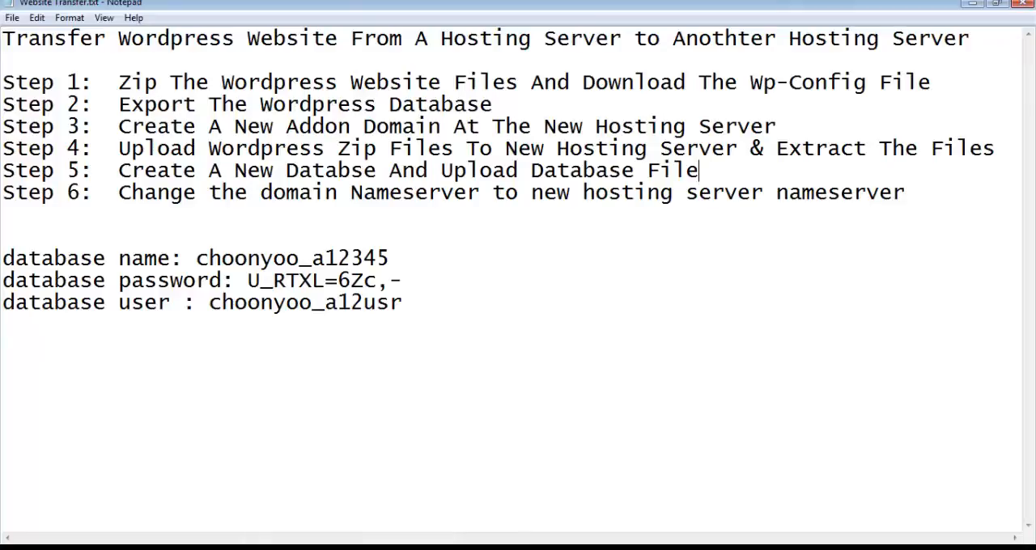
pyautogui.hotkey('alt', 'Tab')
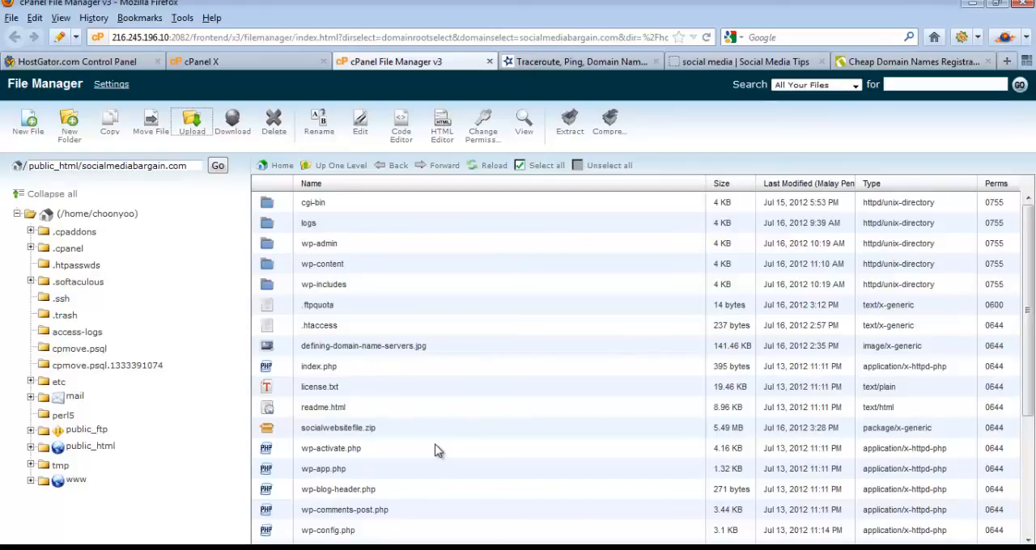
# Step: Run an Express lookup for socialmediabargain.com on network-tools.com and examine its IP address and DNS servers
pyautogui.click(544, 63)
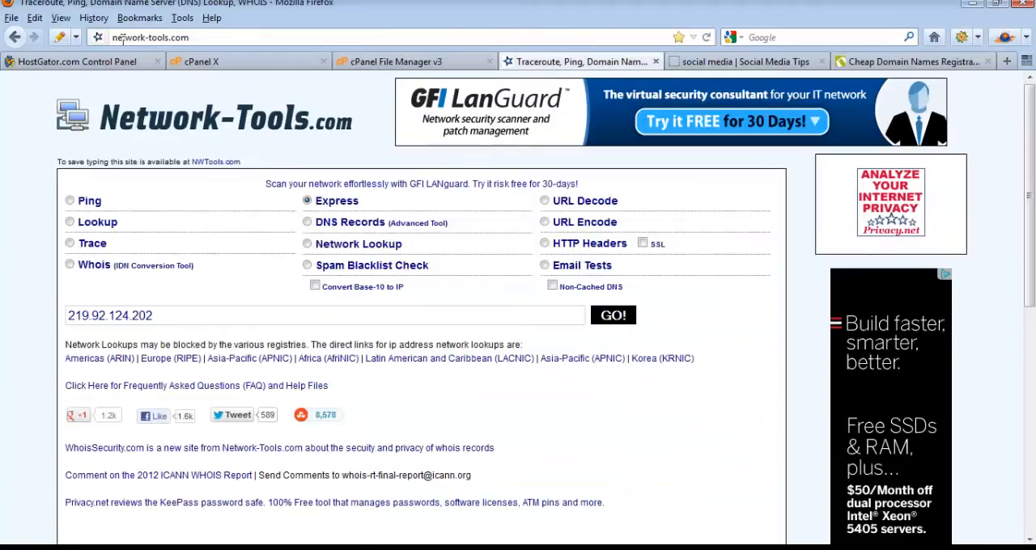
pyautogui.click(201, 39)
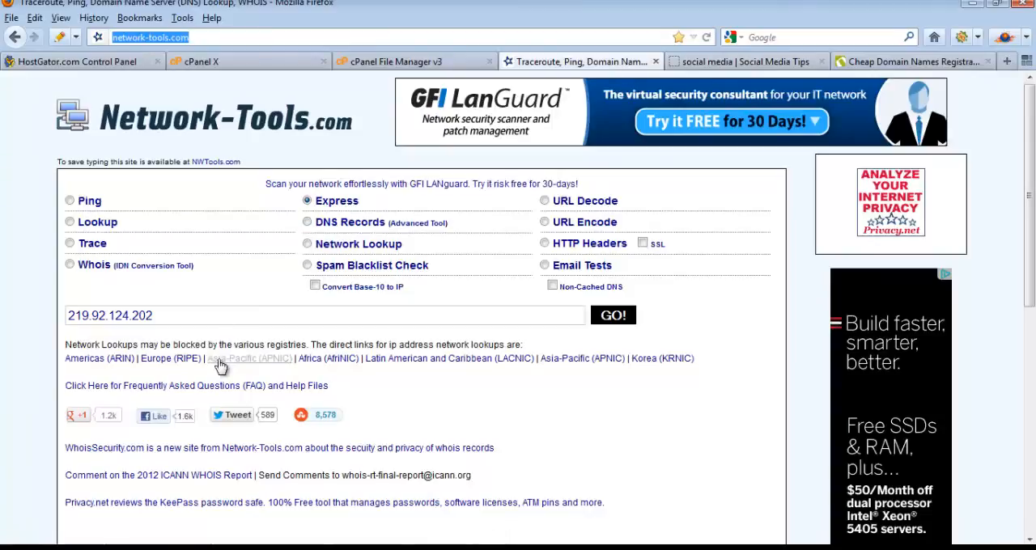
pyautogui.moveTo(153, 316); pyautogui.dragTo(64, 322)
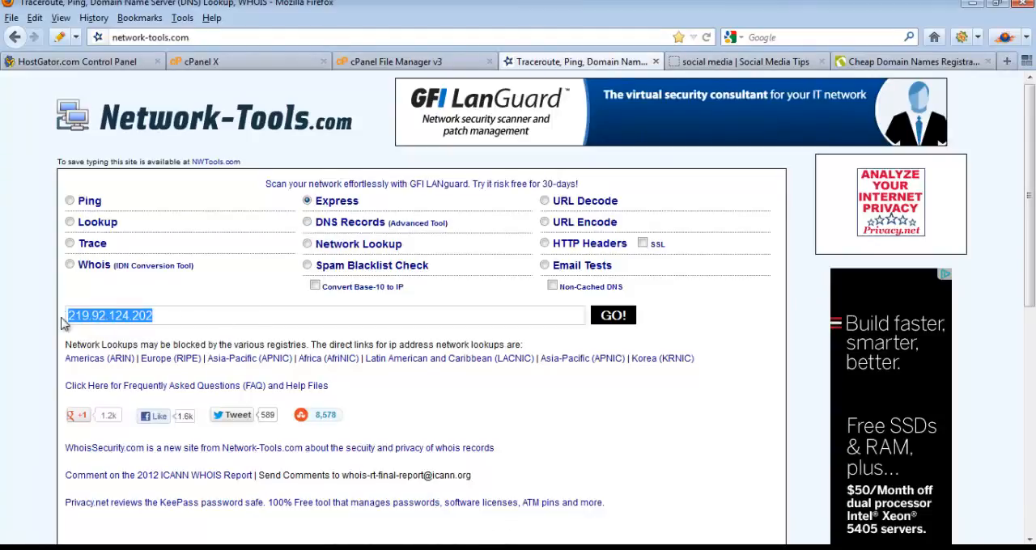
pyautogui.write('soc')
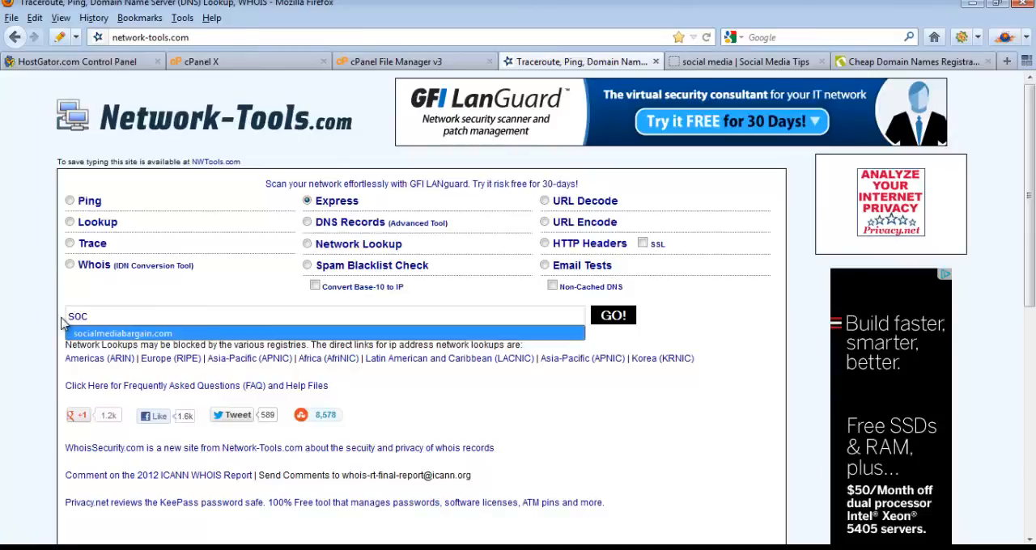
pyautogui.press('Return')
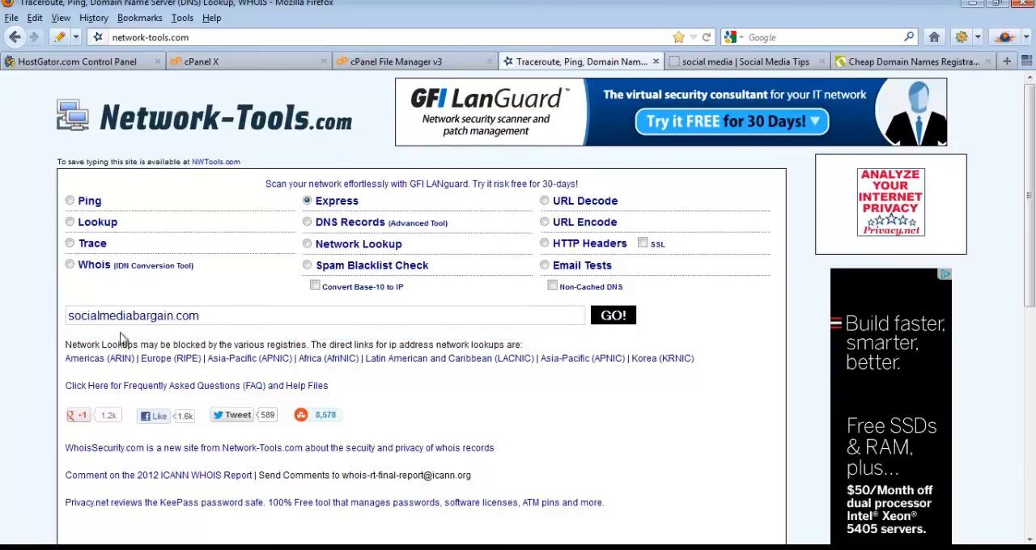
pyautogui.click(619, 315)
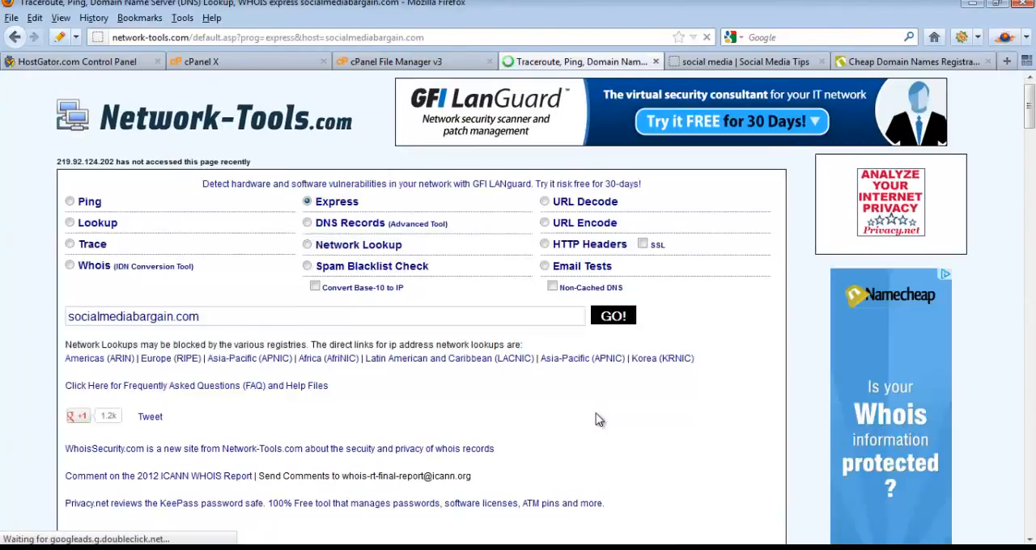
pyautogui.moveTo(1032, 122); pyautogui.dragTo(1032, 143)
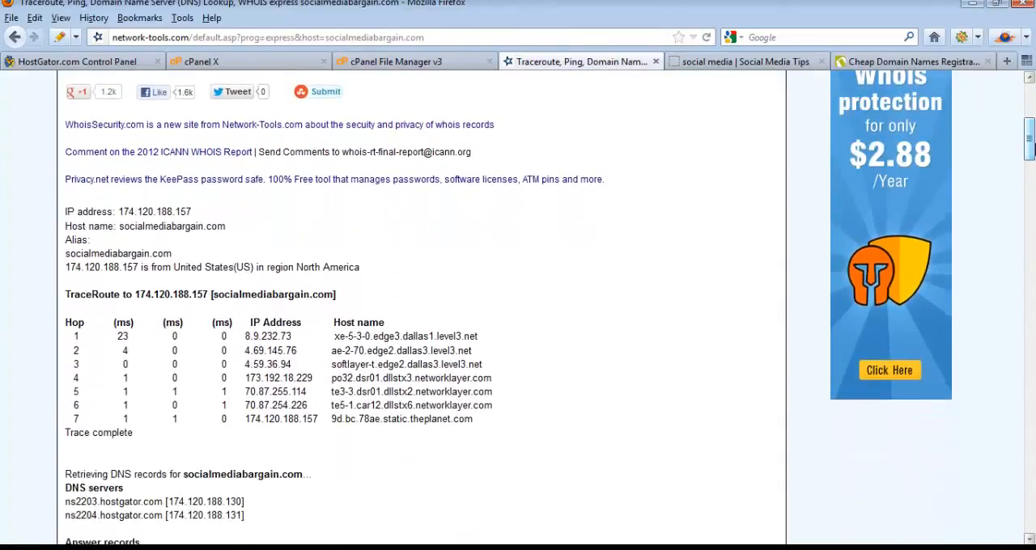
# Step: Highlight the final traceroute IP address and the DNS servers in the socialmediabargain.com lookup results
pyautogui.moveTo(323, 419); pyautogui.dragTo(246, 419)
pyautogui.moveTo(257, 522); pyautogui.dragTo(65, 489)
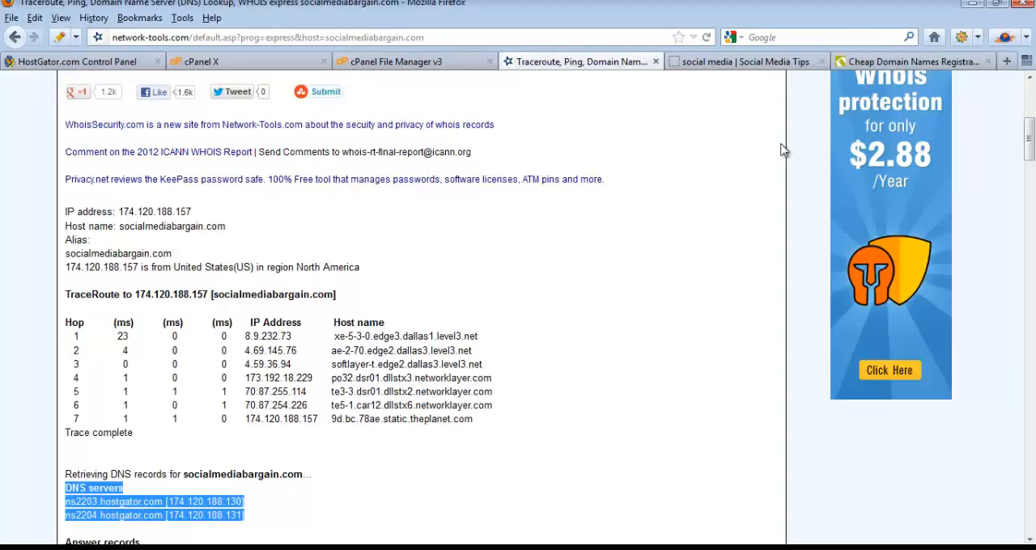
# Step: Switch to the Namecheap site and log in with the account username and password
pyautogui.click(870, 65)
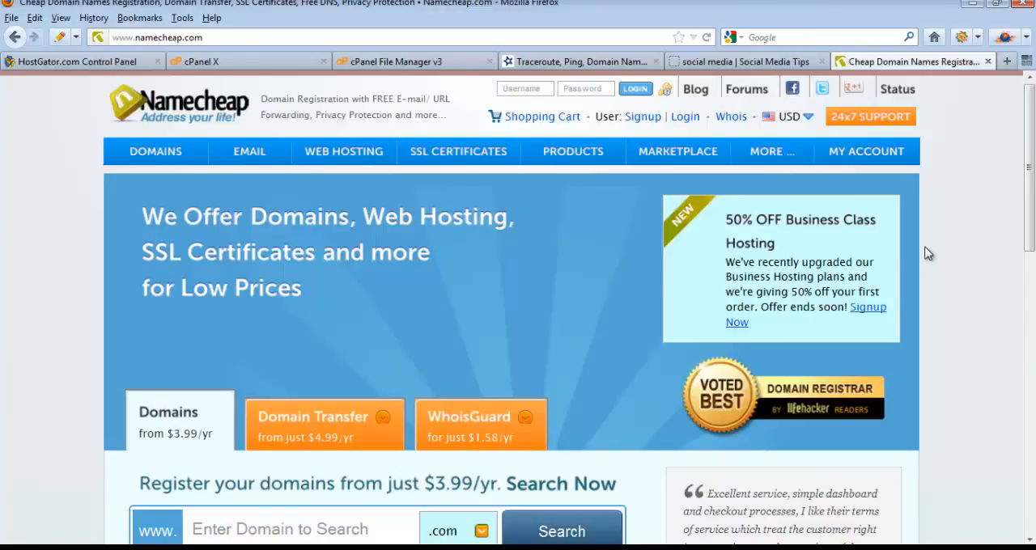
pyautogui.click(524, 91)
pyautogui.write('choonyooi')
pyautogui.press('Tab')
pyautogui.write('*********')
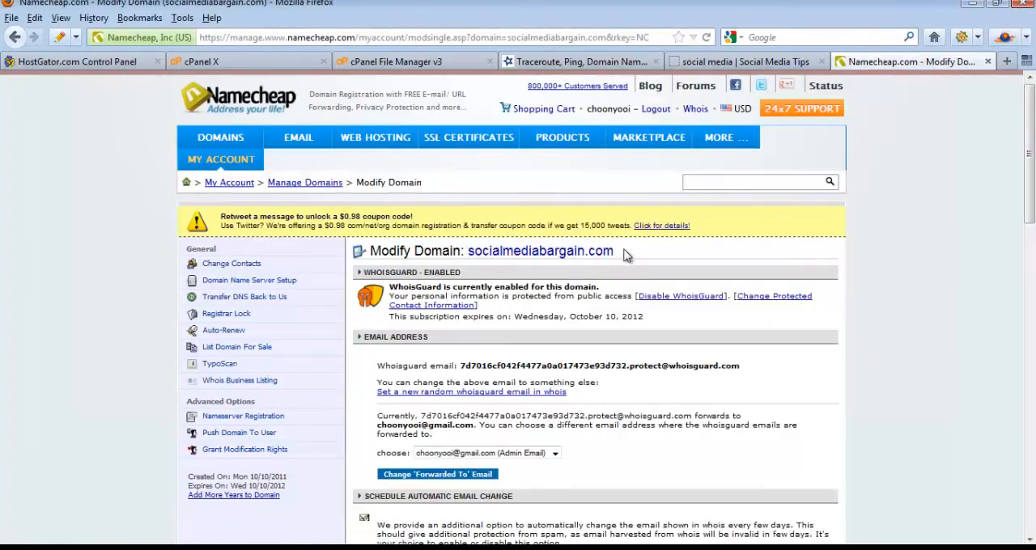
# Step: Open the Domain Name Server Setup for socialmediabargain.com and compare its custom DNS servers with those in the network-tools.com lookup
pyautogui.moveTo(614, 252); pyautogui.dragTo(477, 268)
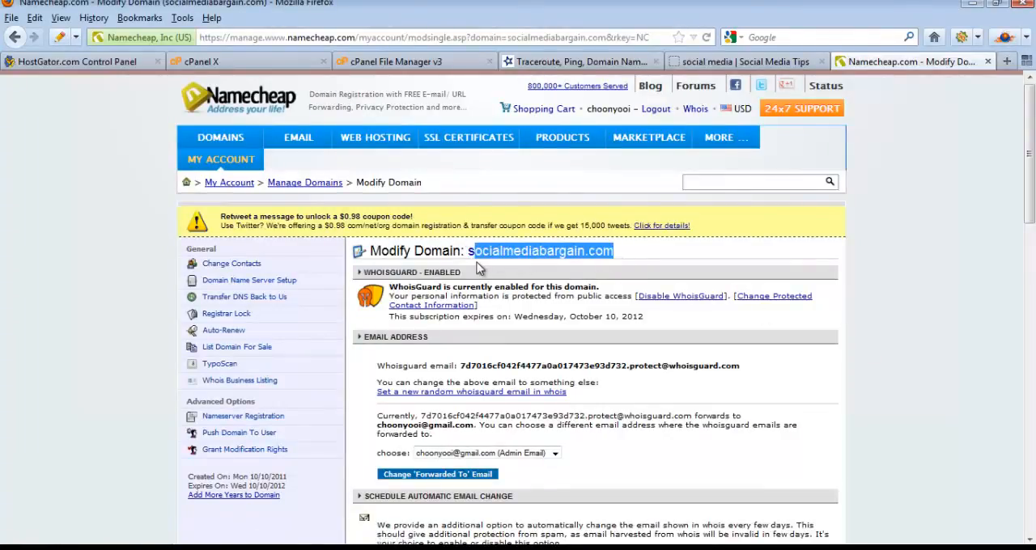
pyautogui.click(267, 286)
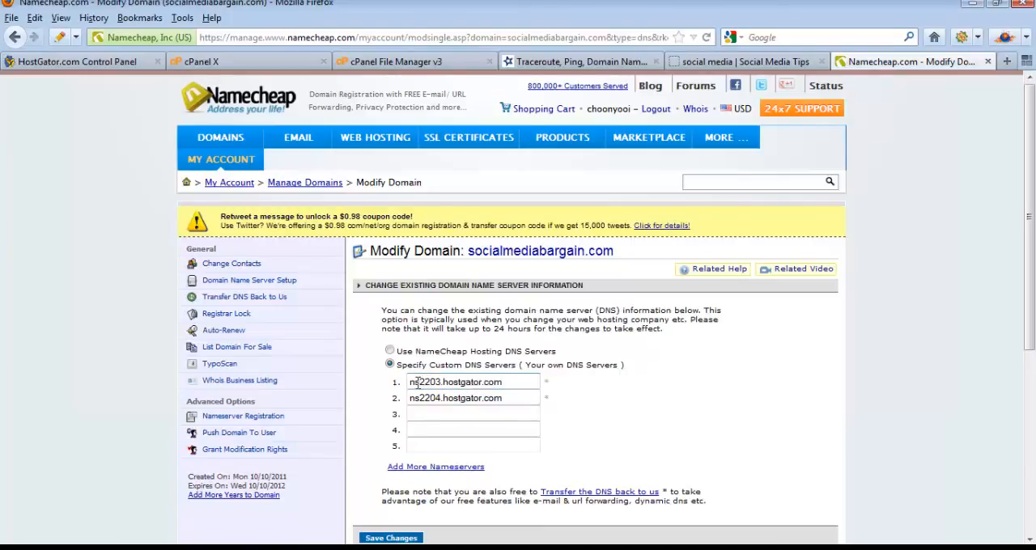
pyautogui.click(571, 68)
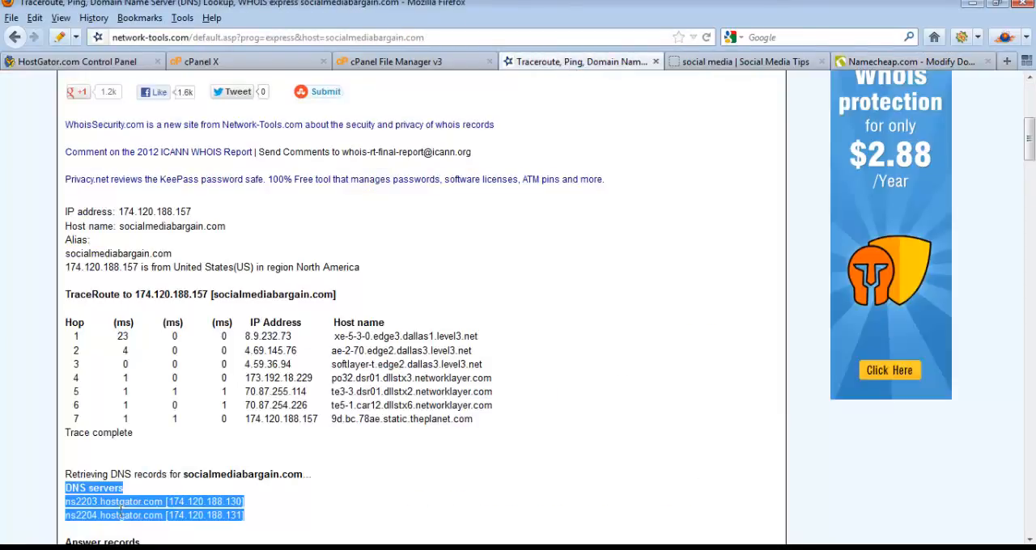
pyautogui.click(69, 518)
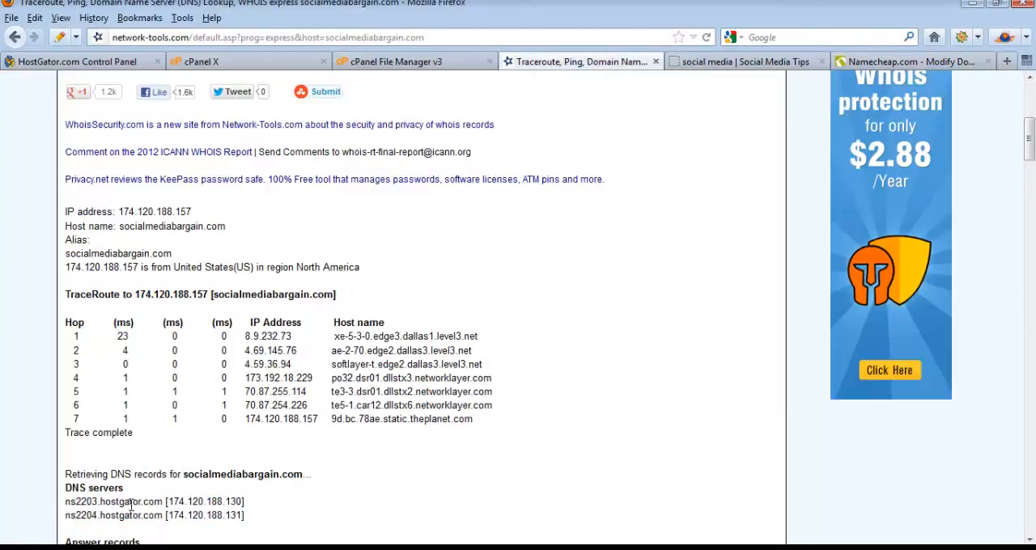
pyautogui.click(882, 64)
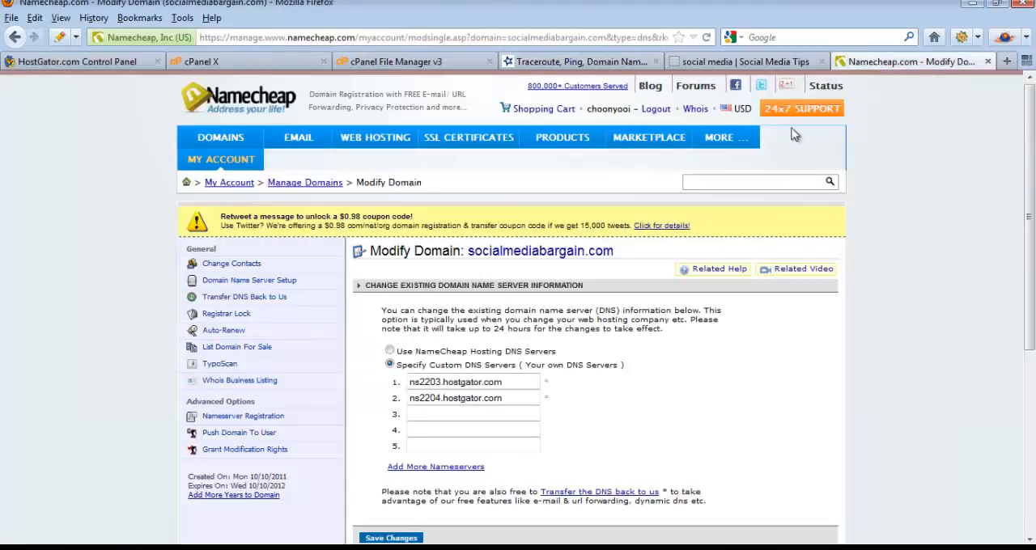
# Step: Set the first two custom DNS servers of socialmediabargain.com to ns5.hostdeal.com and ns6.hostdeal.com, and save the changes
pyautogui.tripleClick(514, 382)
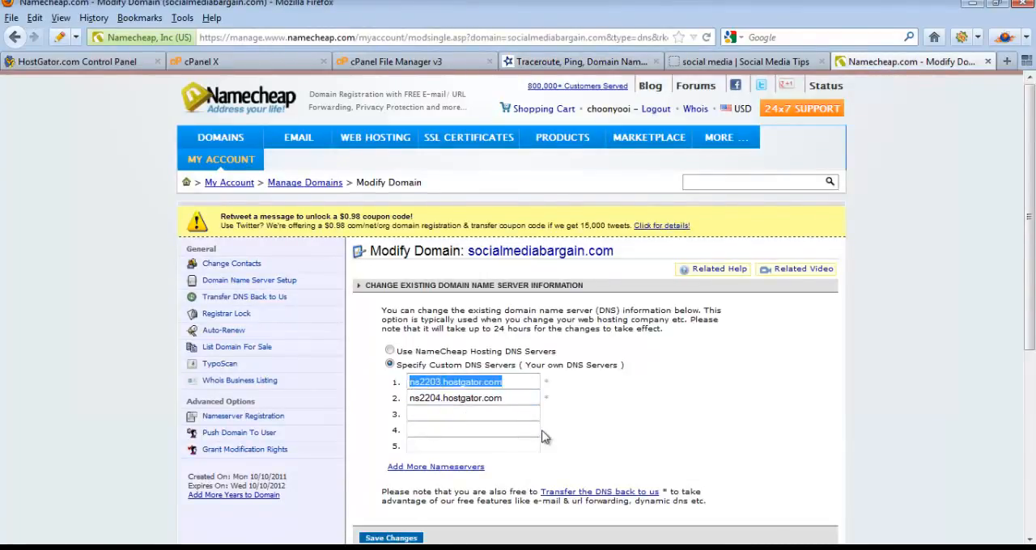
pyautogui.write('ns')
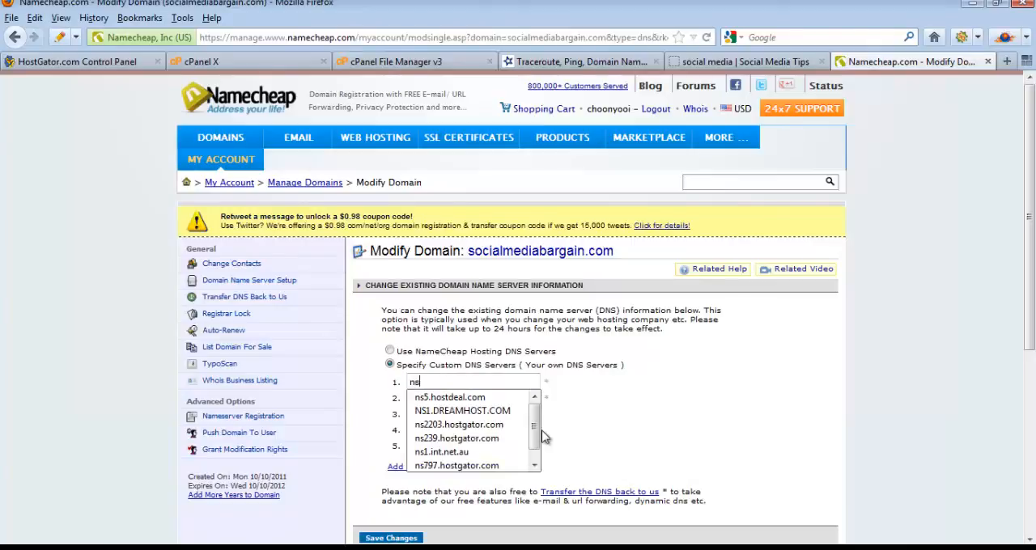
pyautogui.press('Down')
pyautogui.press('Tab')
pyautogui.write('ns')
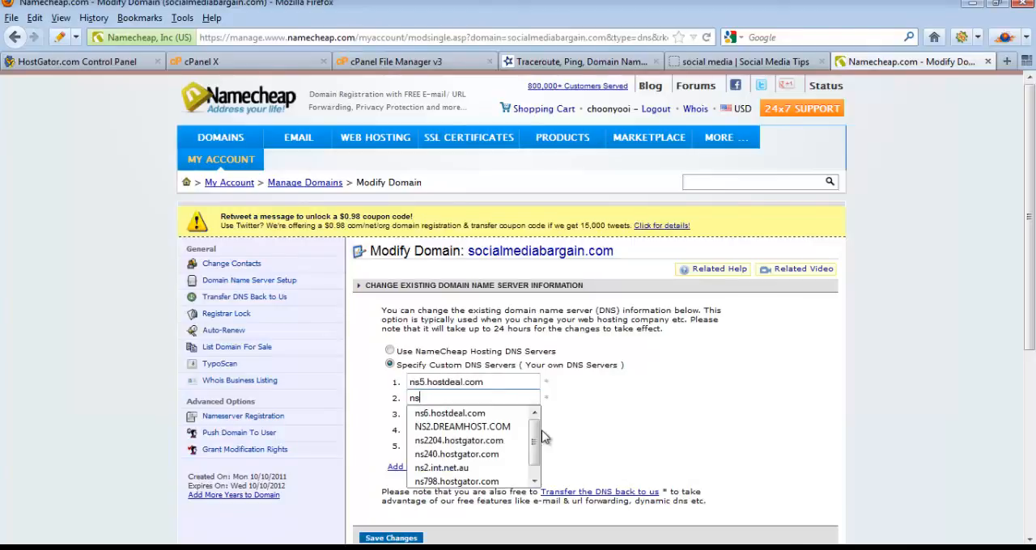
pyautogui.press('Down')
pyautogui.press('Tab')
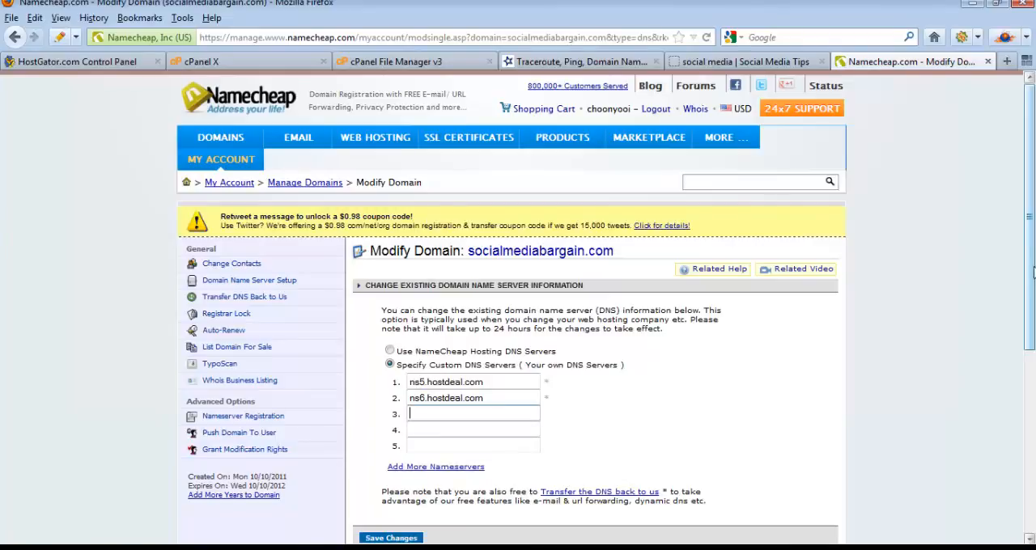
pyautogui.moveTo(1031, 272); pyautogui.dragTo(1033, 276)
pyautogui.scroll(-1, 1033, 275)
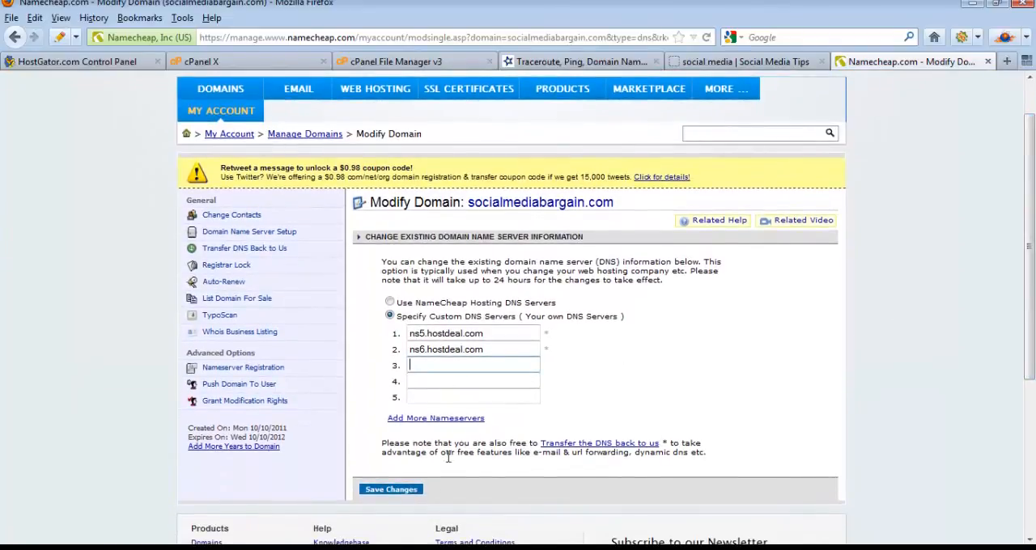
pyautogui.click(391, 490)
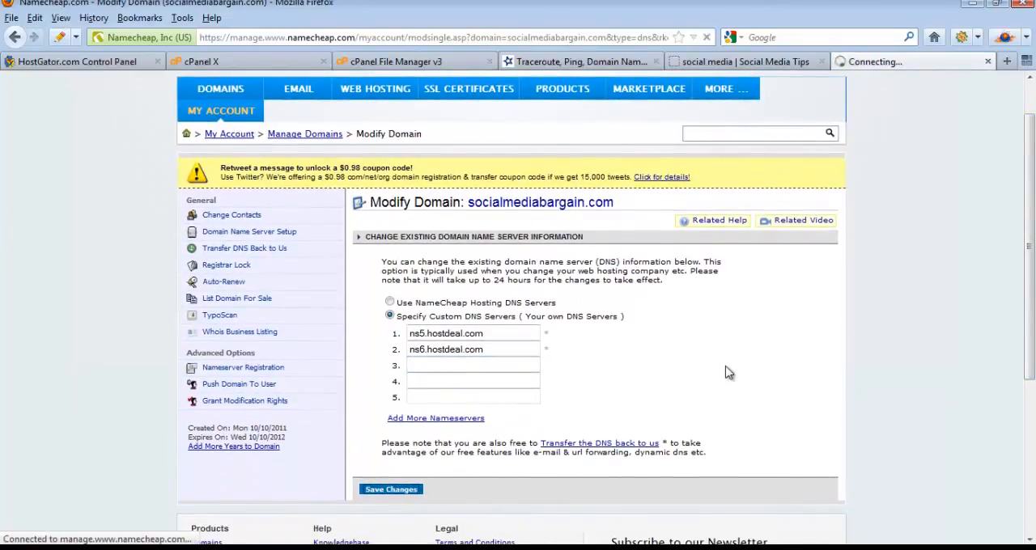